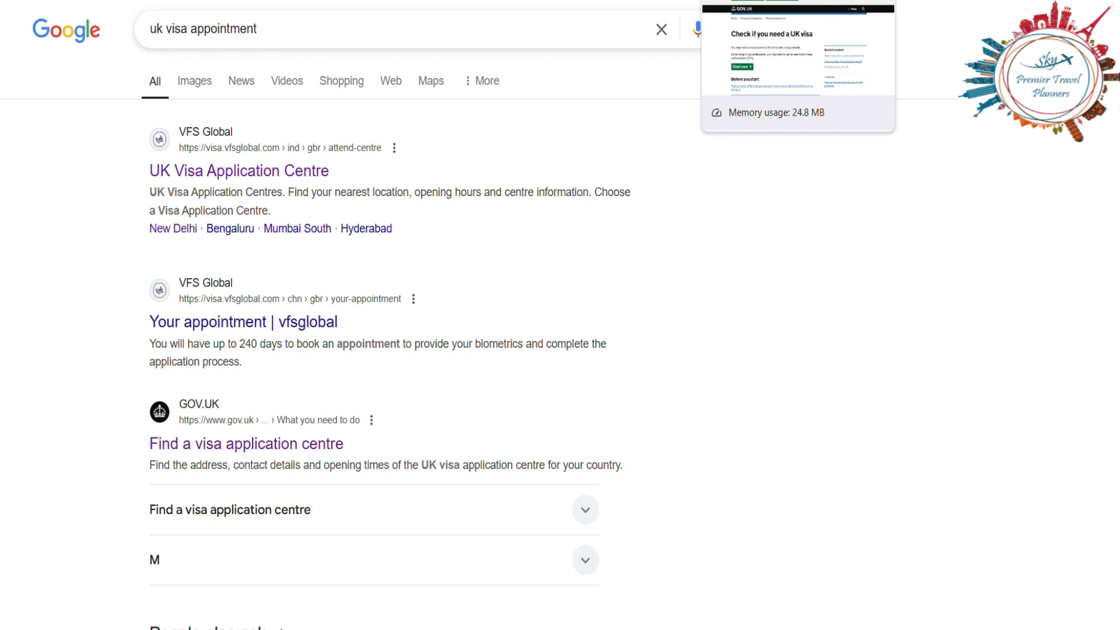
Step: Go to the GOV.UK 'Check if you need a UK visa' page and begin the questions
click(753, 0)
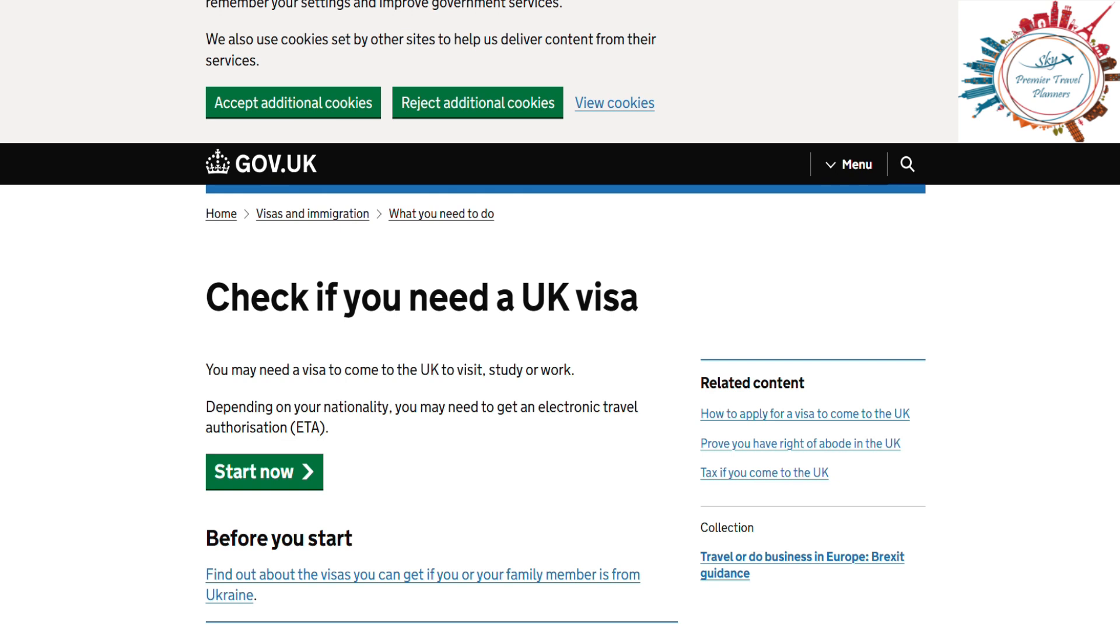
scroll(1013, 362, up, 2)
scroll(565, 315, down, 6)
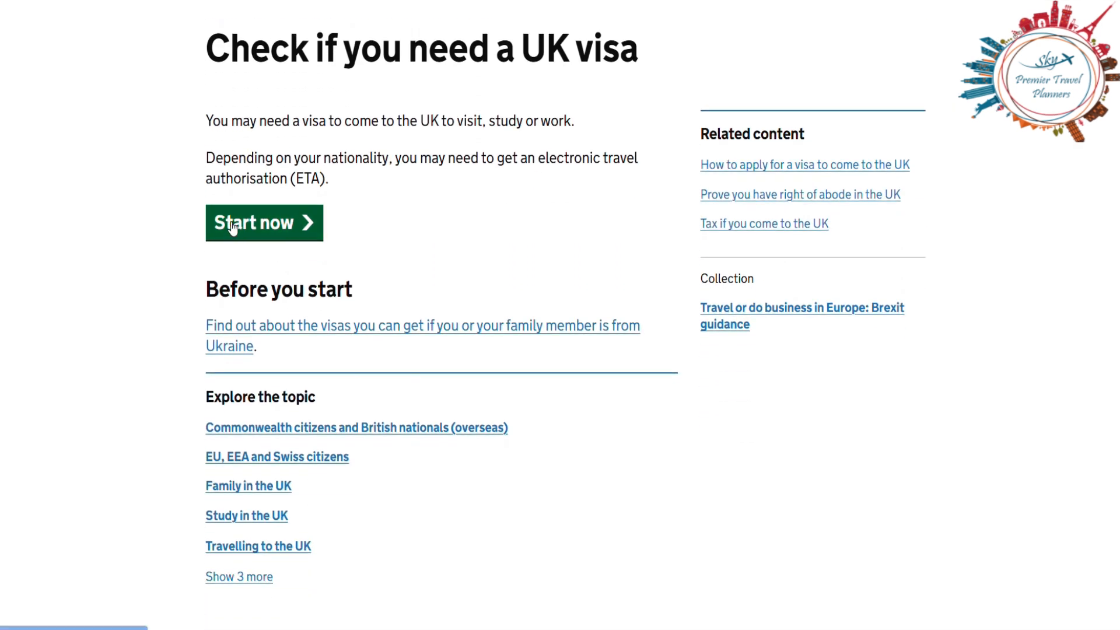
click(320, 227)
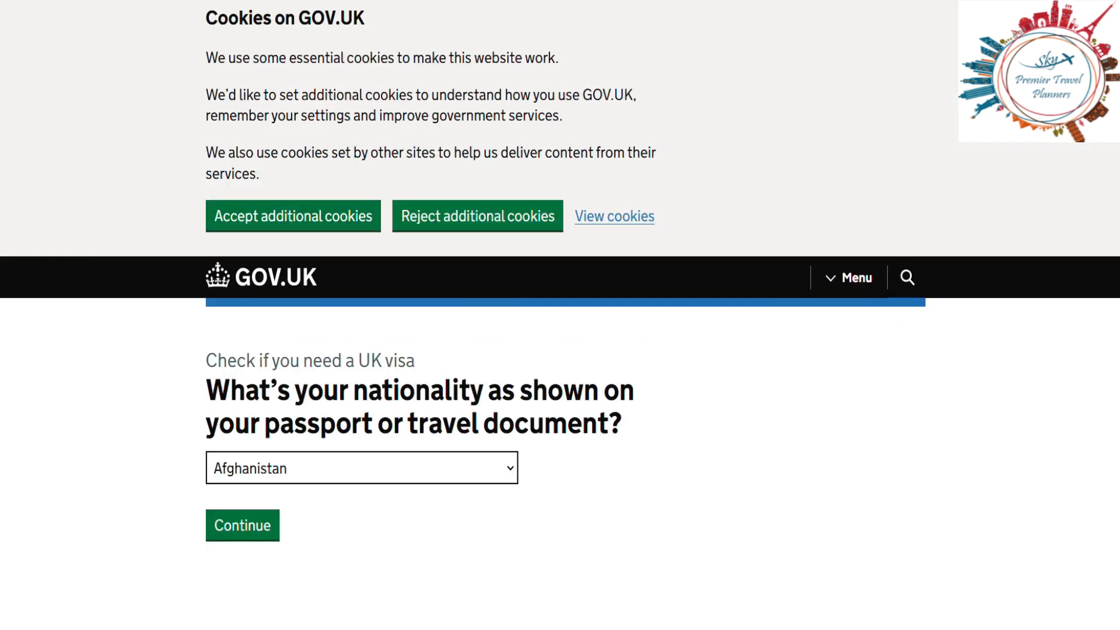
scroll(519, 367, down, 1)
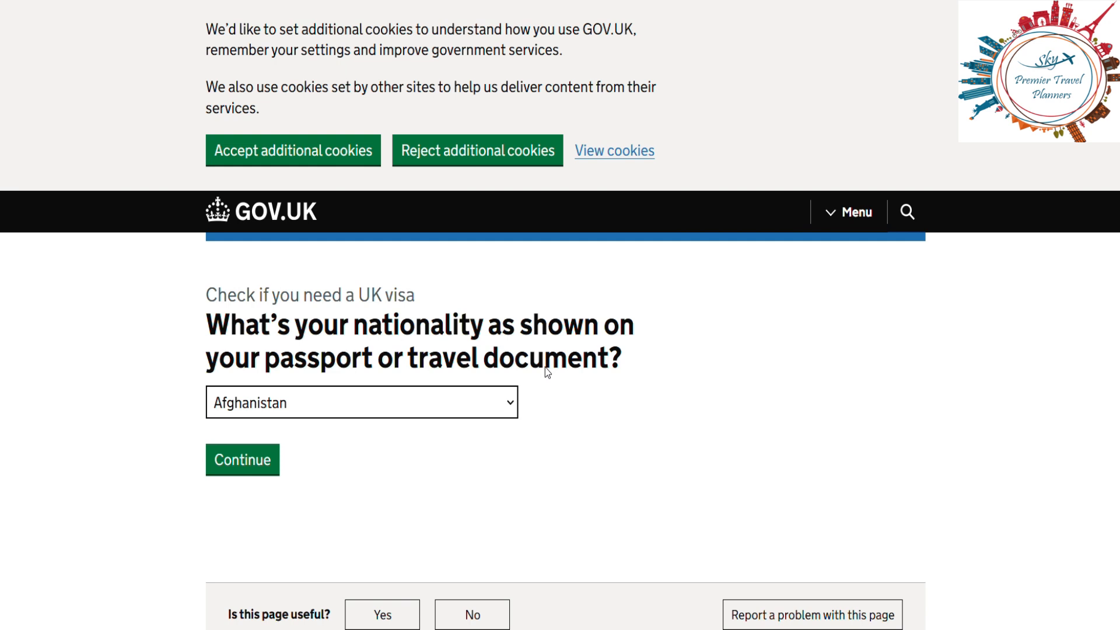
Step: Select India as nationality, then pick 'Tourism or visiting family and friends' as the reason
click(511, 403)
key(i)
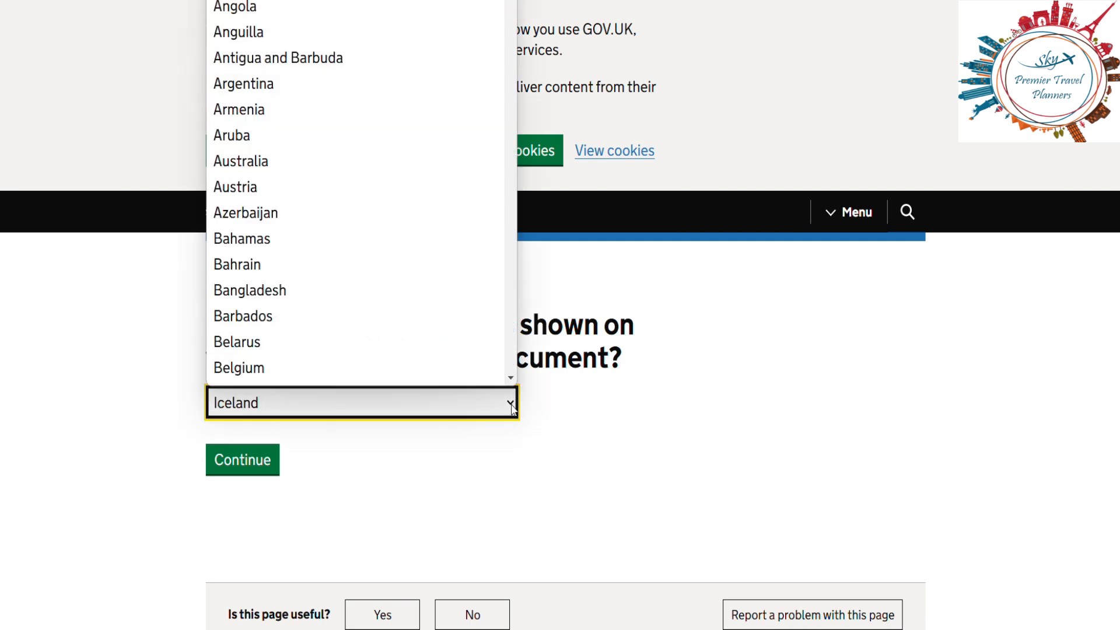
key(n)
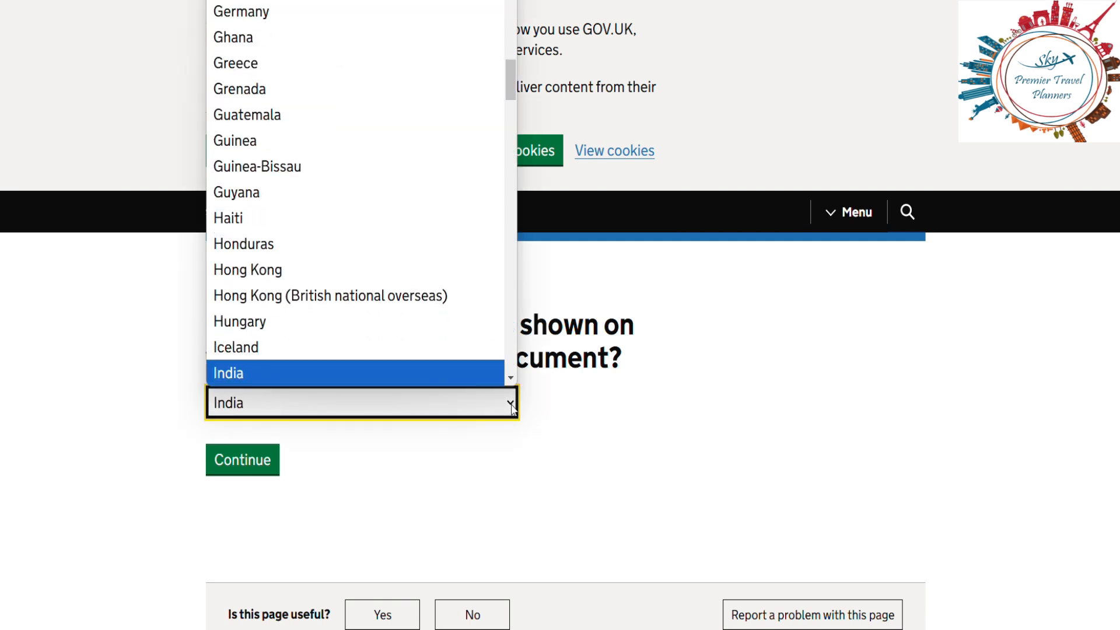
key(Return)
click(238, 460)
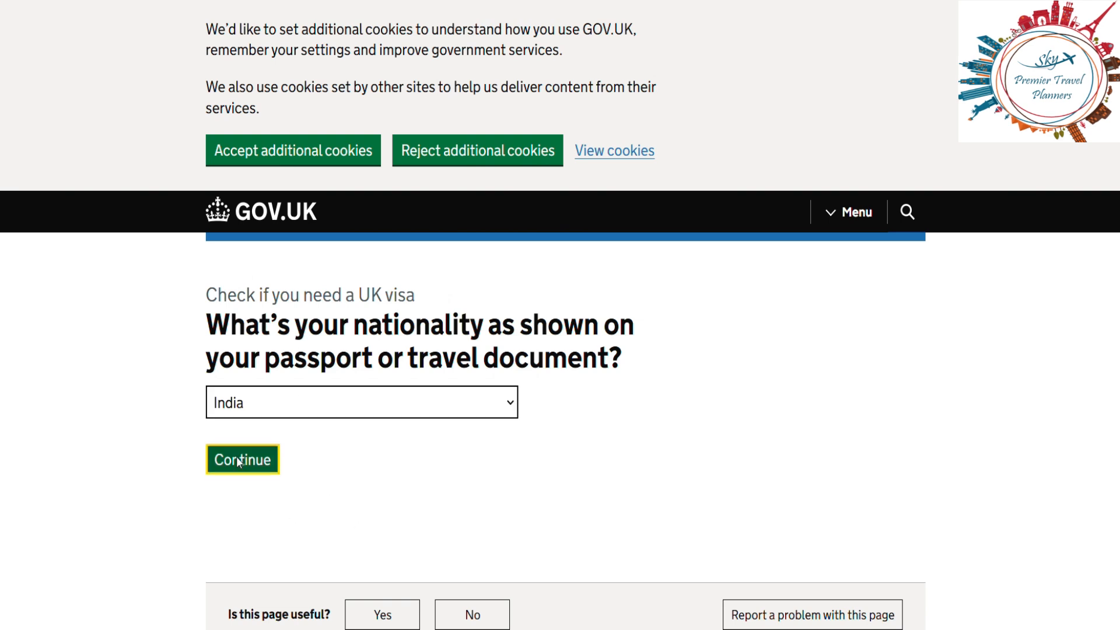
click(237, 459)
click(221, 453)
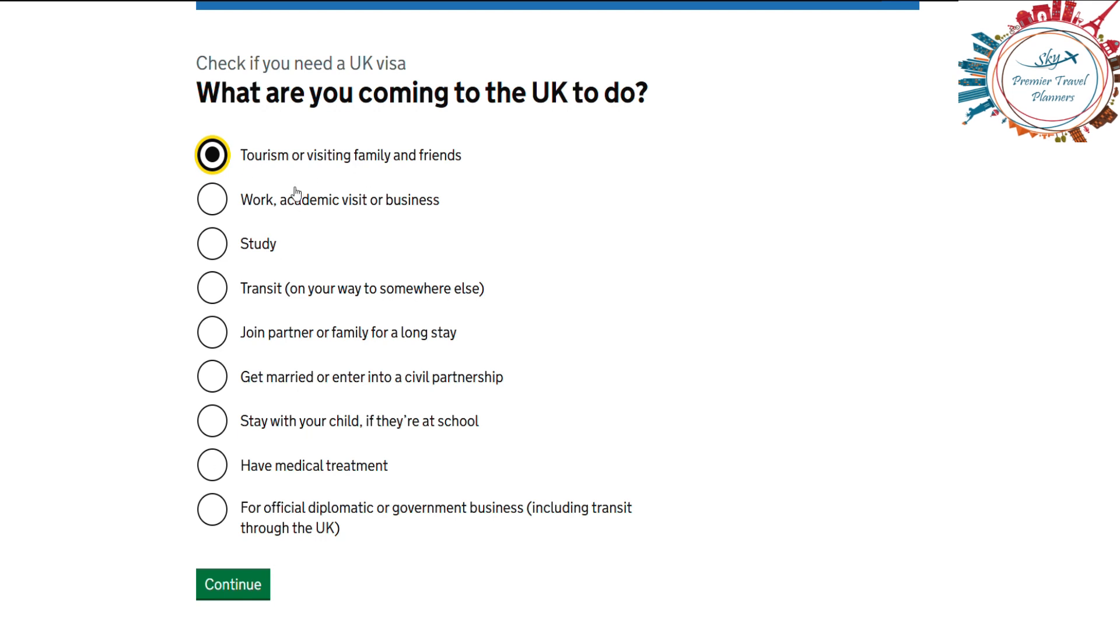
Step: Submit the tourism reason, answer No to travelling with a partner or family, and view the result
click(220, 590)
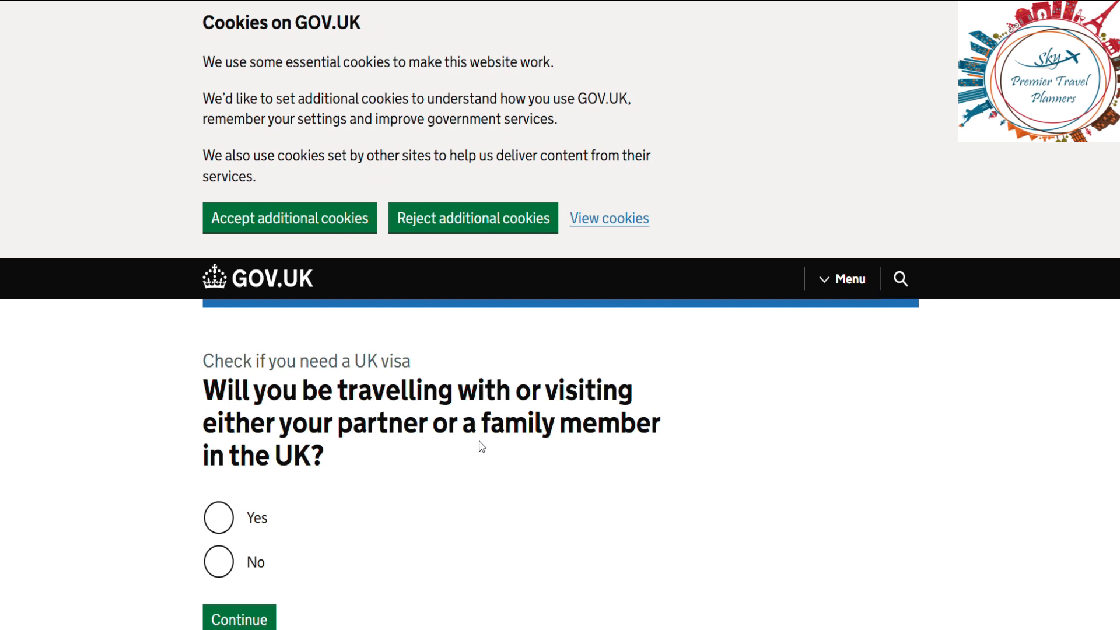
click(219, 561)
click(240, 619)
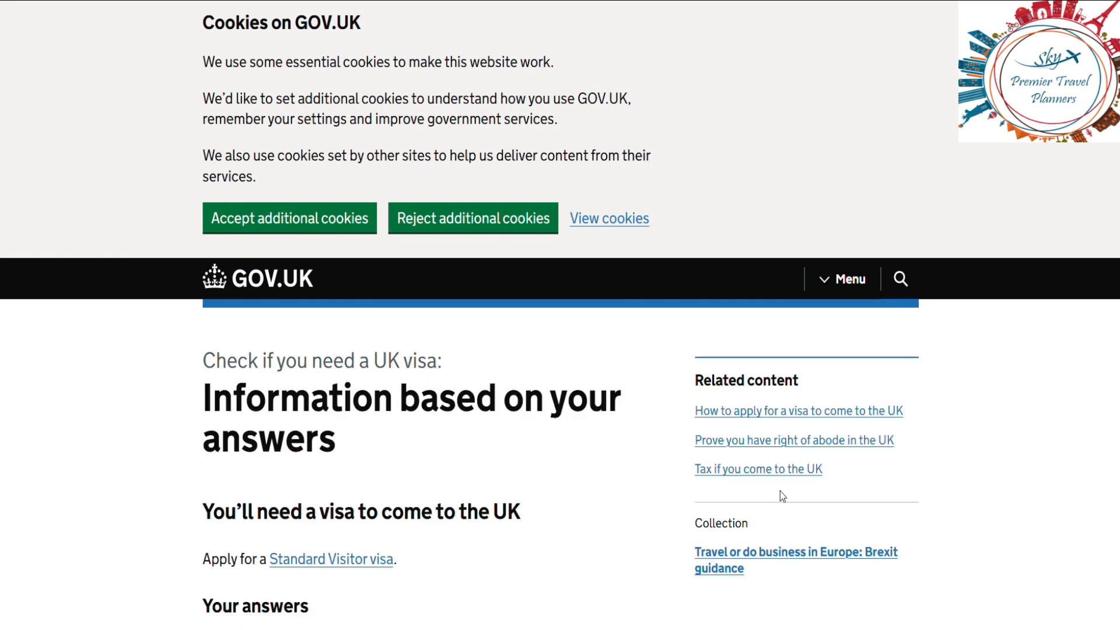
Step: Go to the Standard Visitor visa guide's 'Apply for a Standard Visitor visa' section with its fees
scroll(779, 497, down, 5)
scroll(779, 491, down, 1)
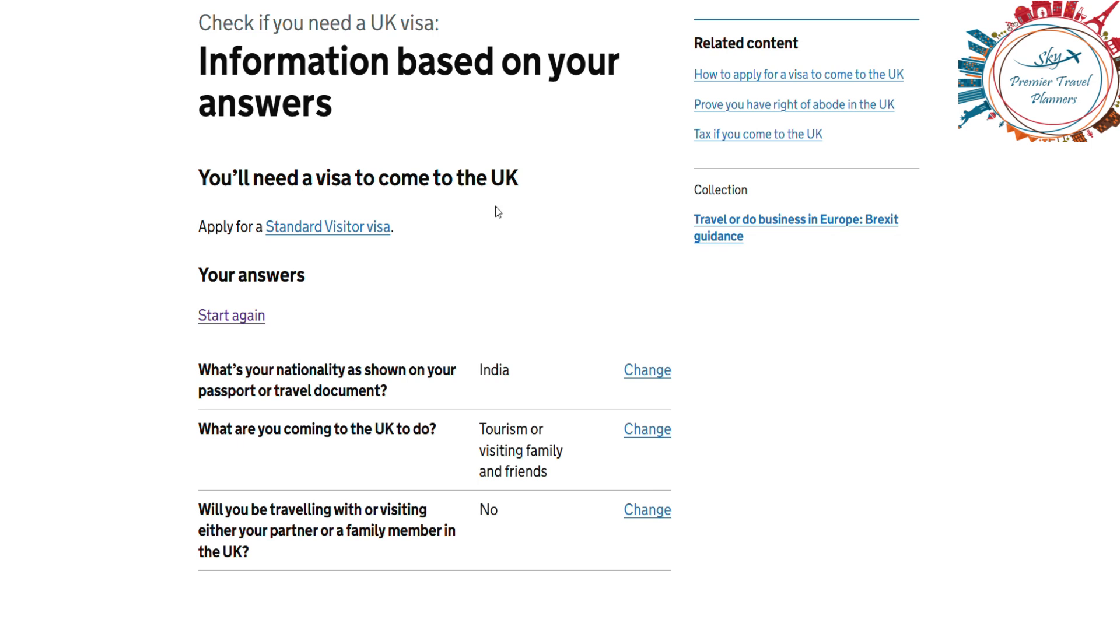
click(332, 233)
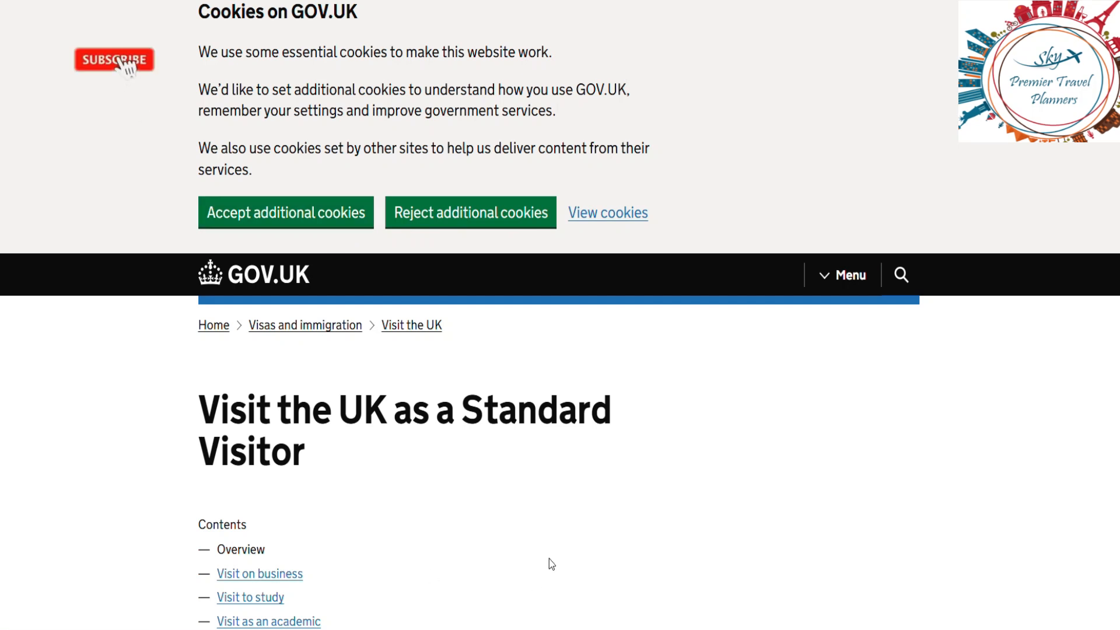
scroll(548, 558, down, 6)
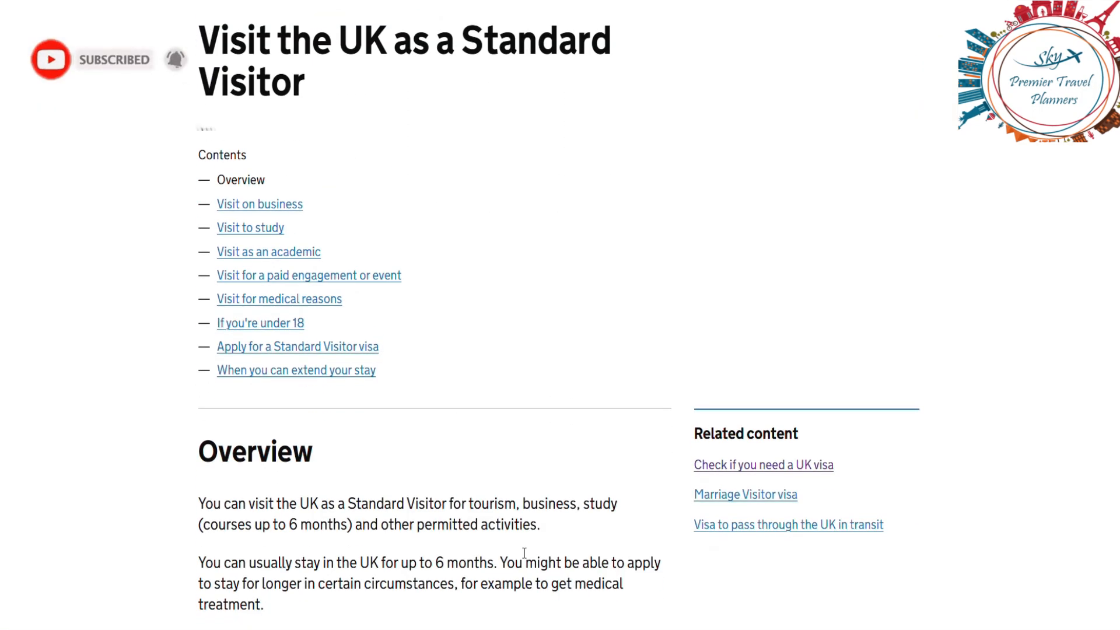
click(302, 350)
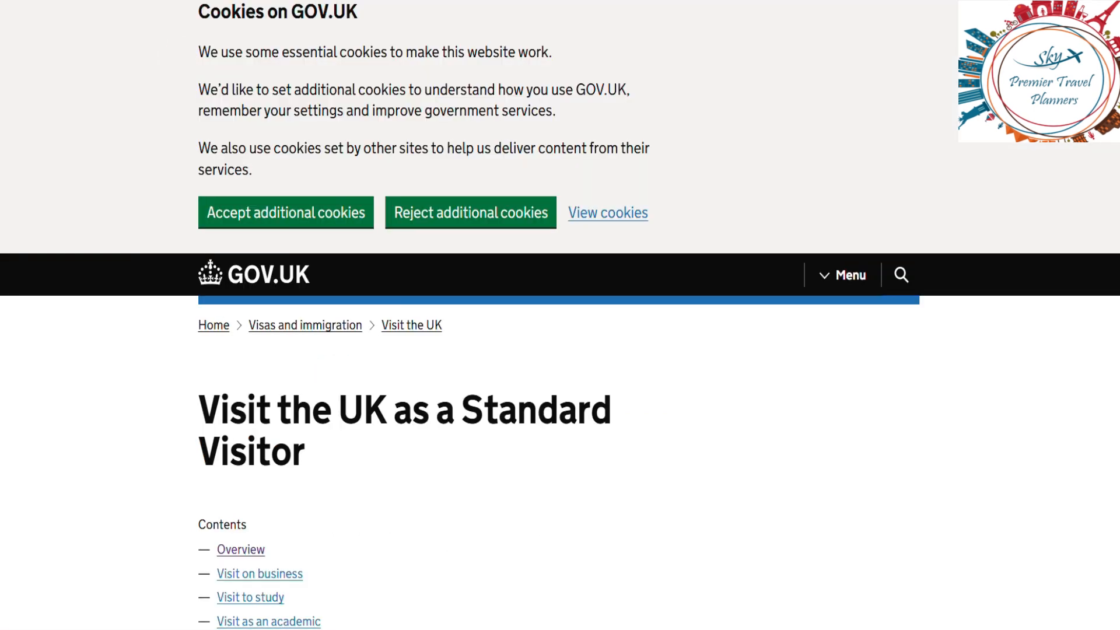
scroll(642, 537, down, 5)
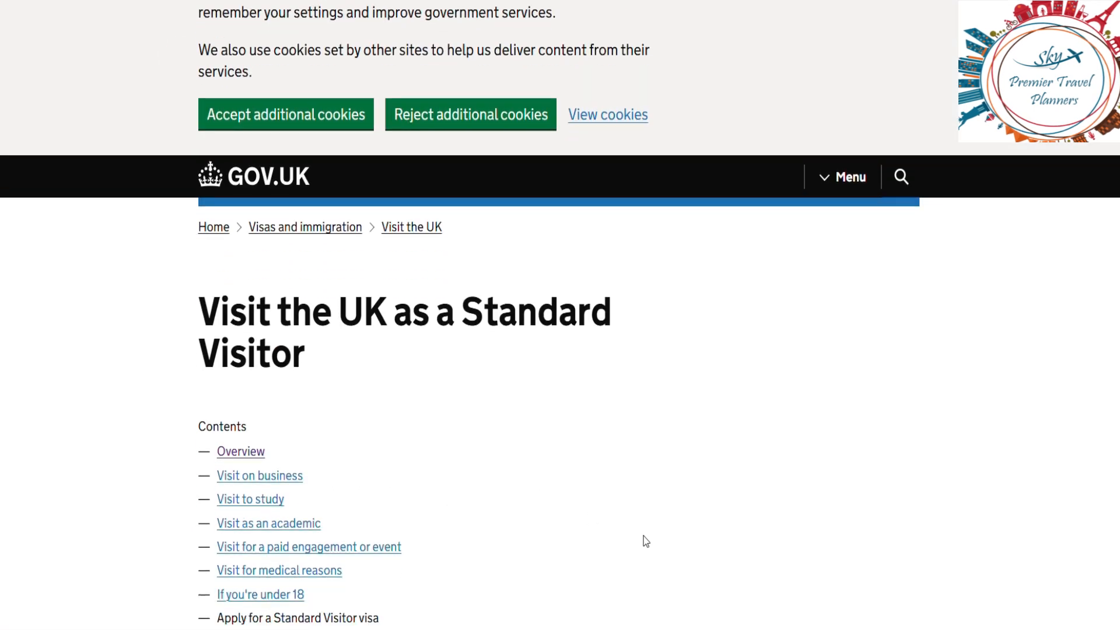
scroll(643, 537, down, 10)
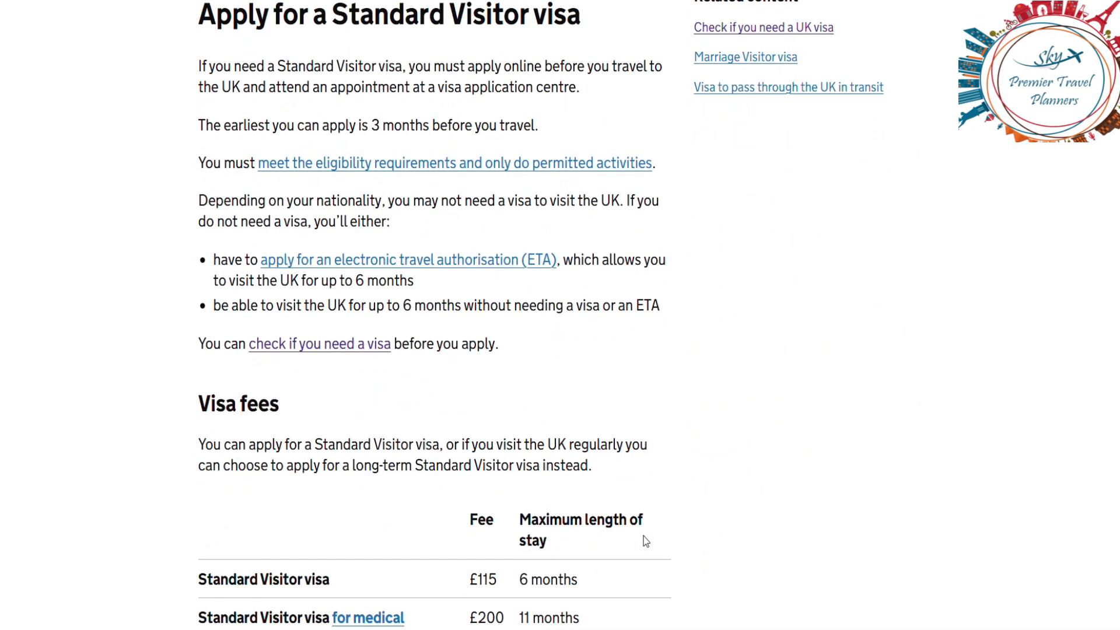
Step: Launch the online application with Apply now under the guide's Apply online heading
scroll(645, 541, down, 2)
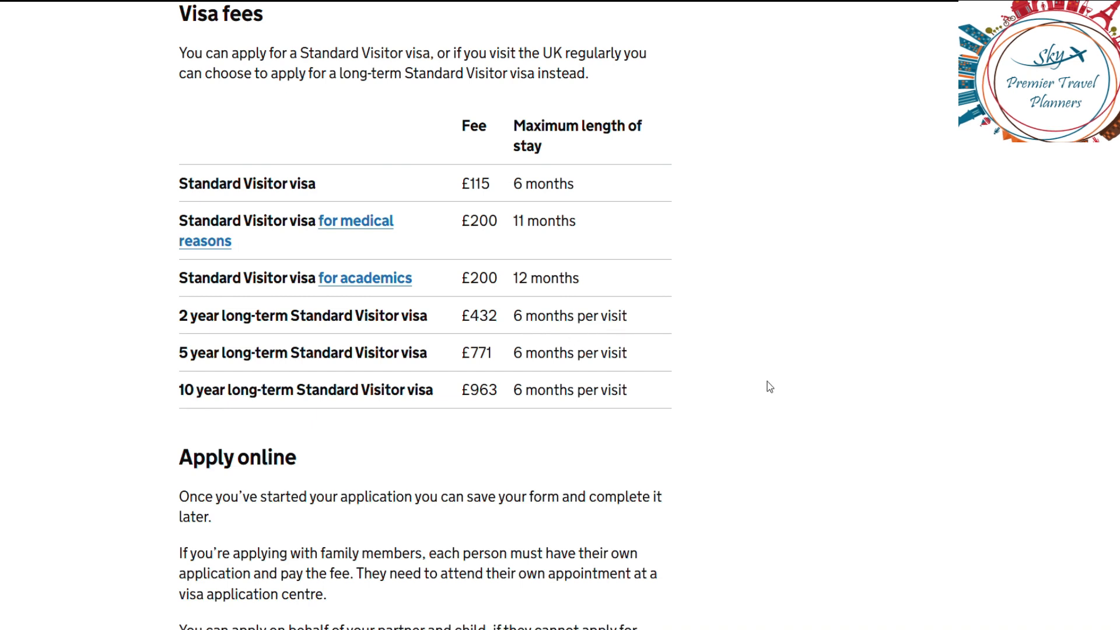
scroll(768, 381, down, 3)
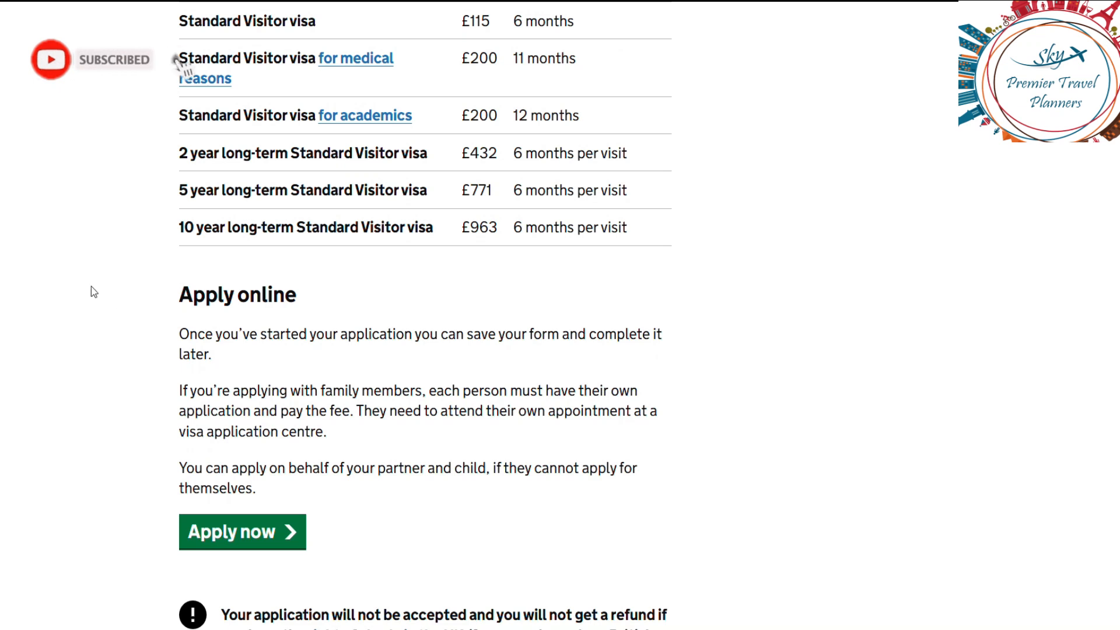
click(245, 535)
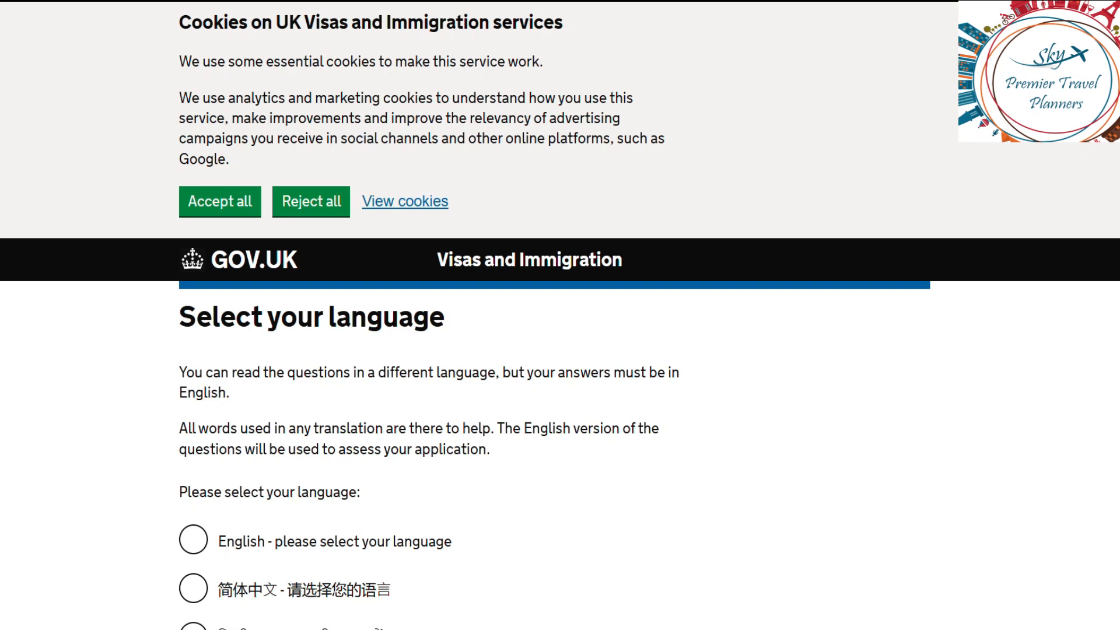
Step: Choose English as the question language and continue to the biometrics country page
scroll(1047, 257, down, 4)
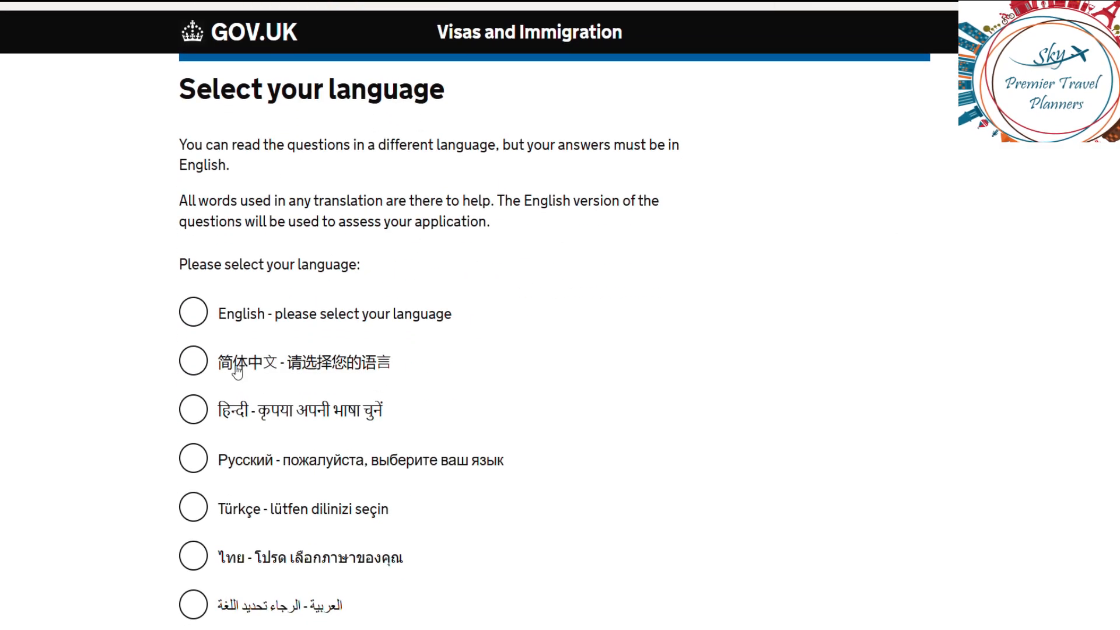
click(205, 318)
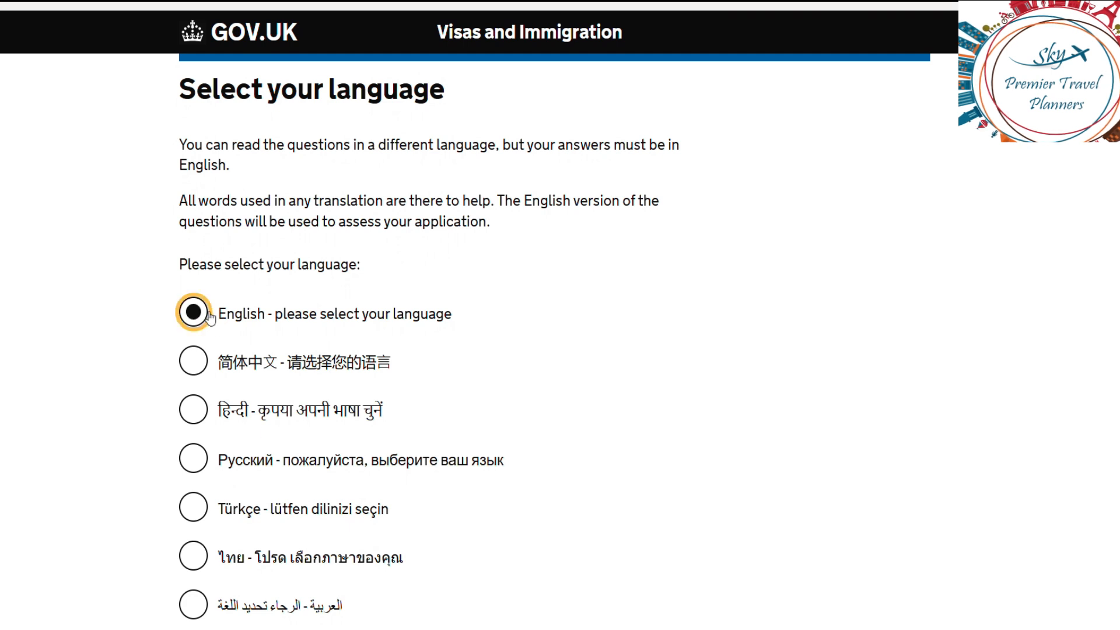
scroll(655, 343, down, 7)
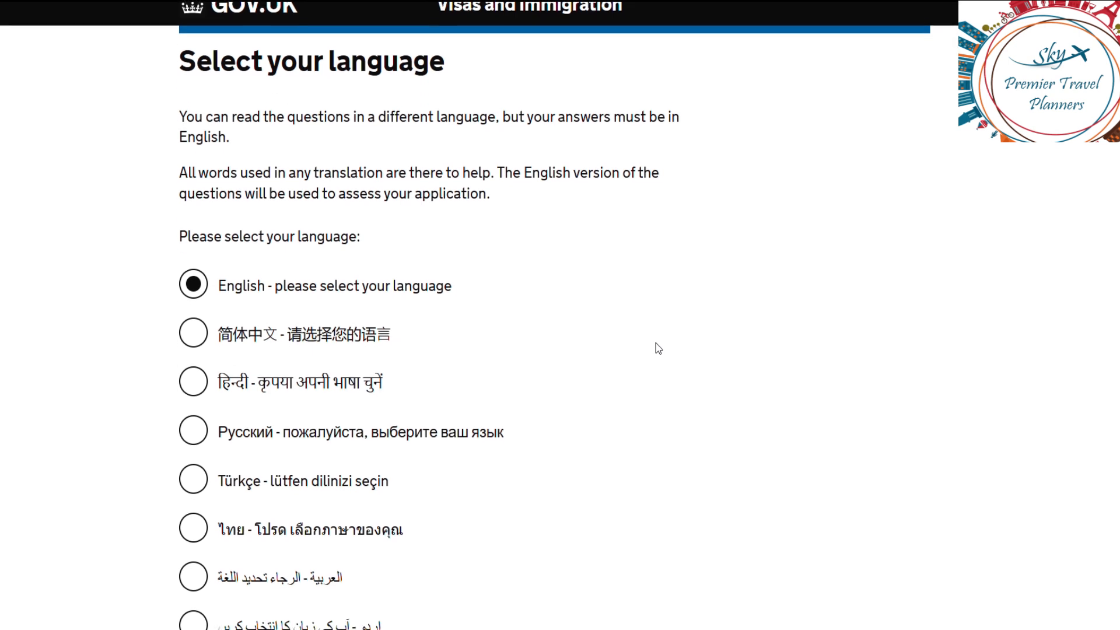
scroll(656, 343, down, 9)
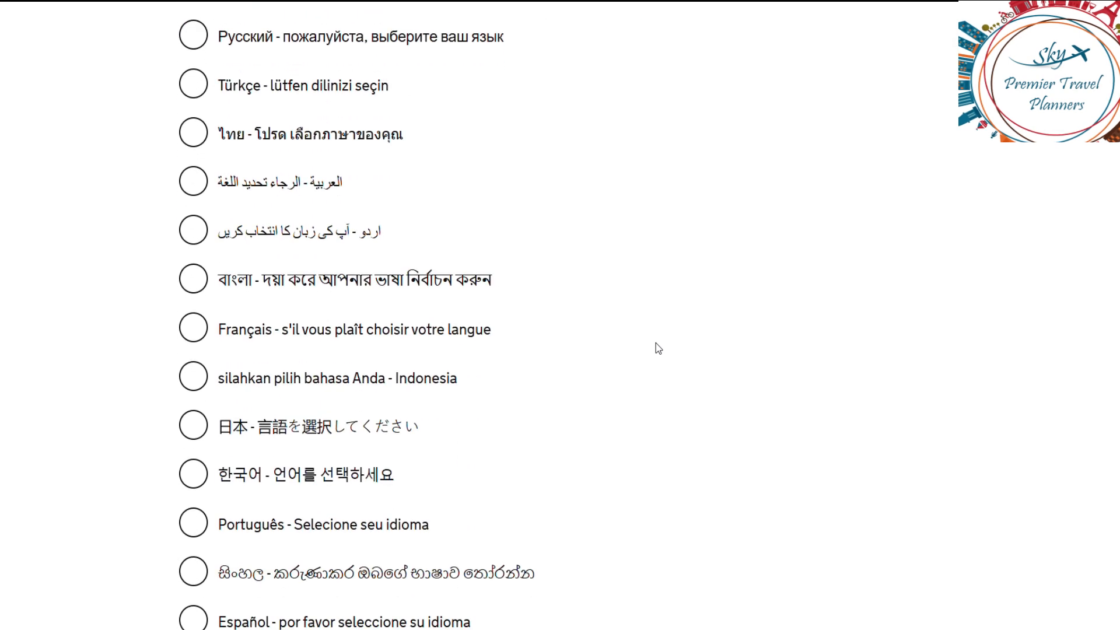
click(228, 362)
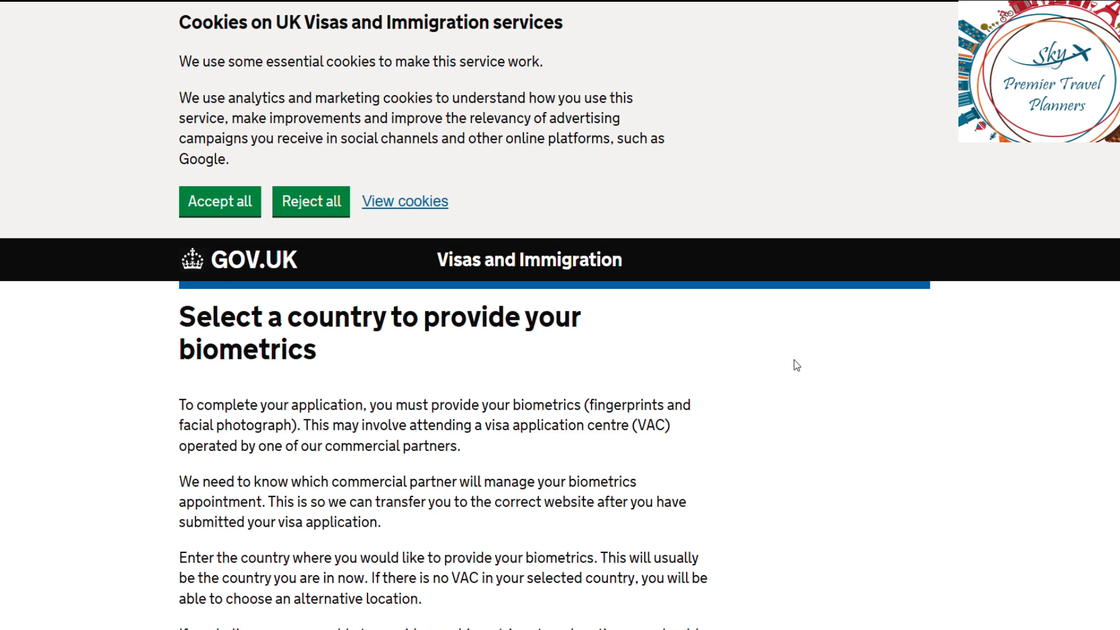
Step: Enter India as the biometrics country from the 'IND' suggestions and submit it
scroll(794, 365, down, 7)
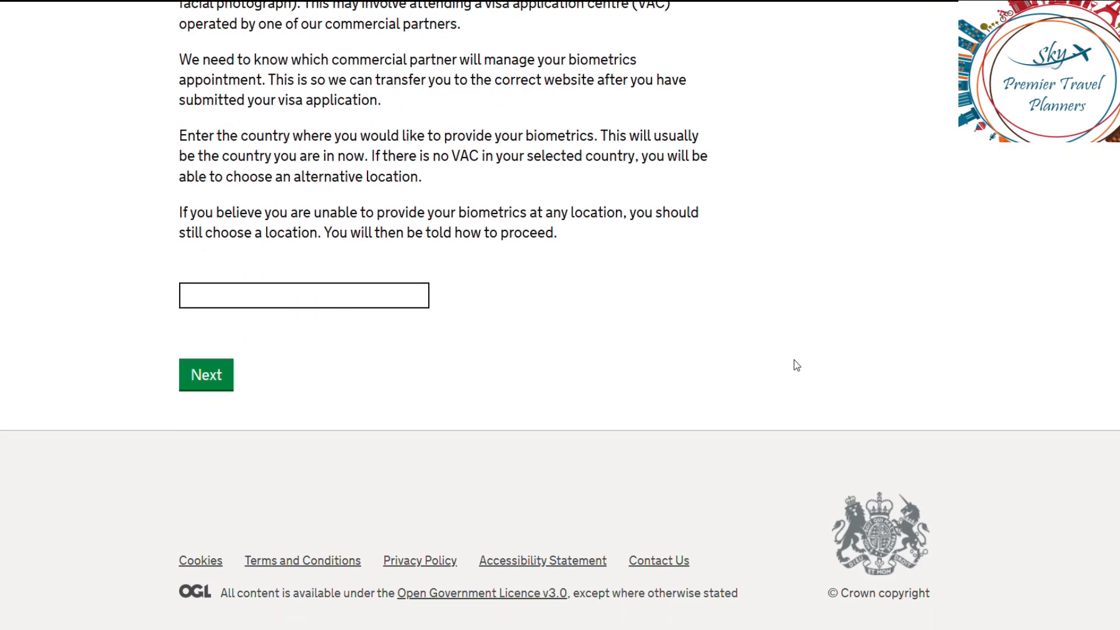
click(316, 293)
text(IND)
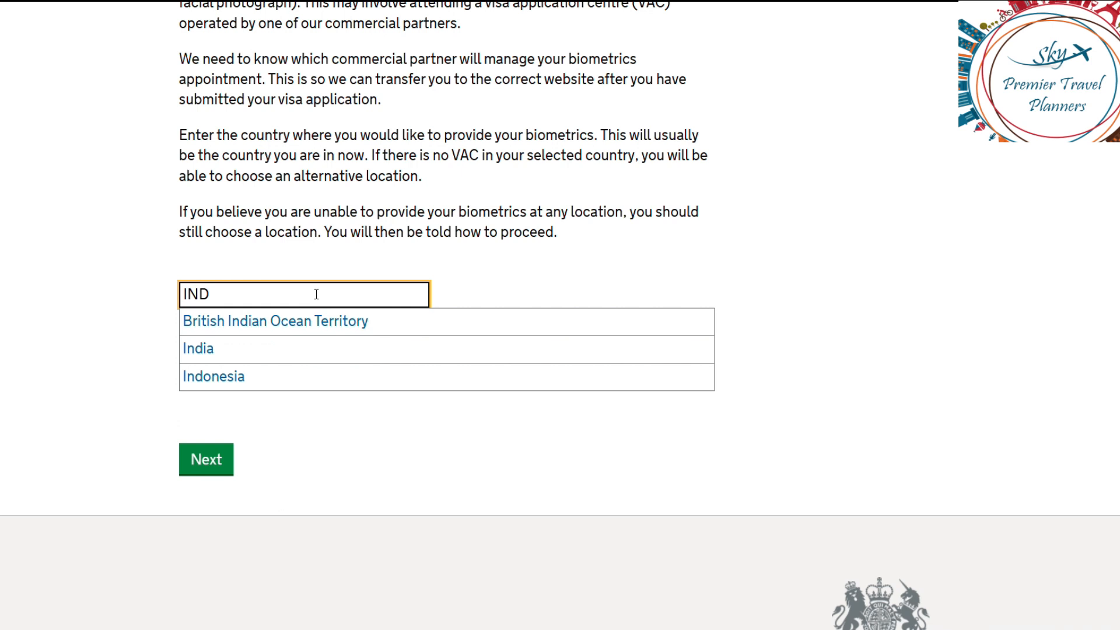
key(Down)
key(Down)
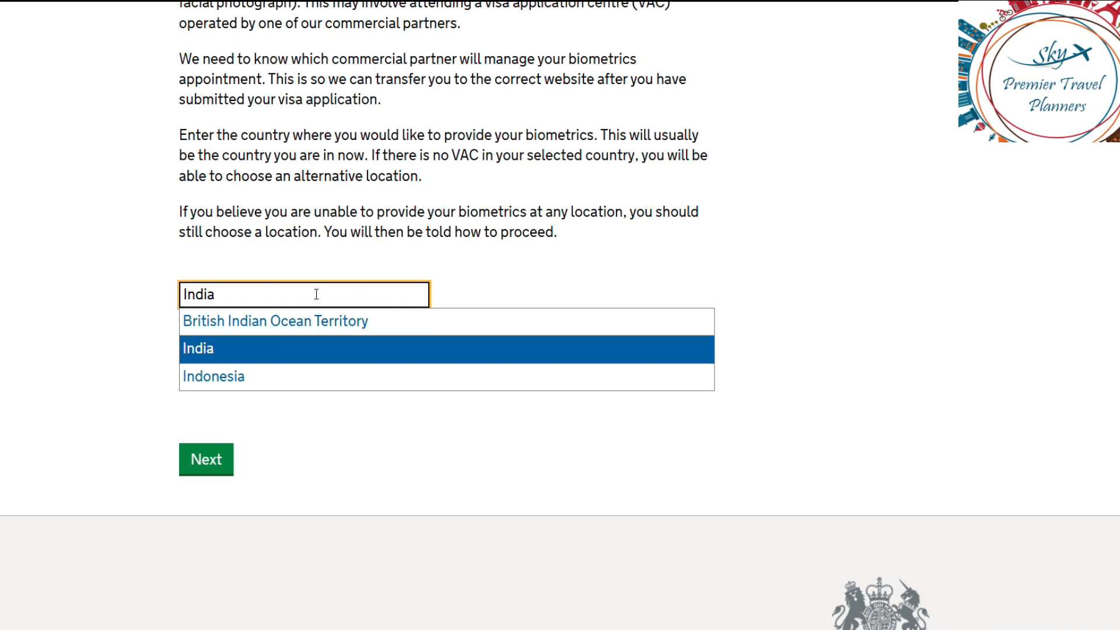
key(Return)
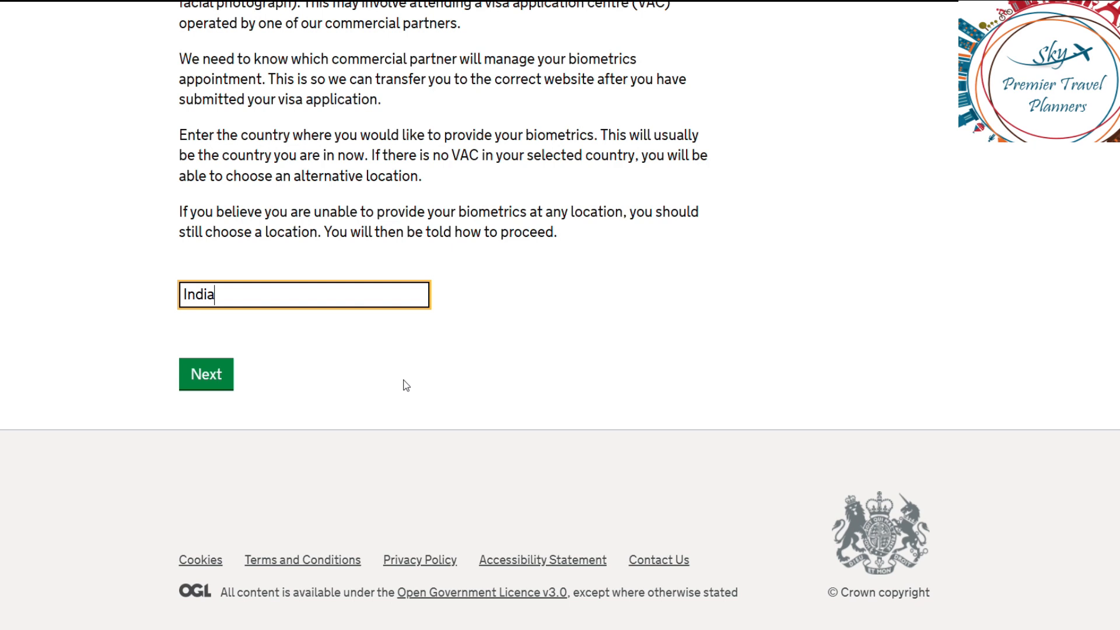
click(205, 377)
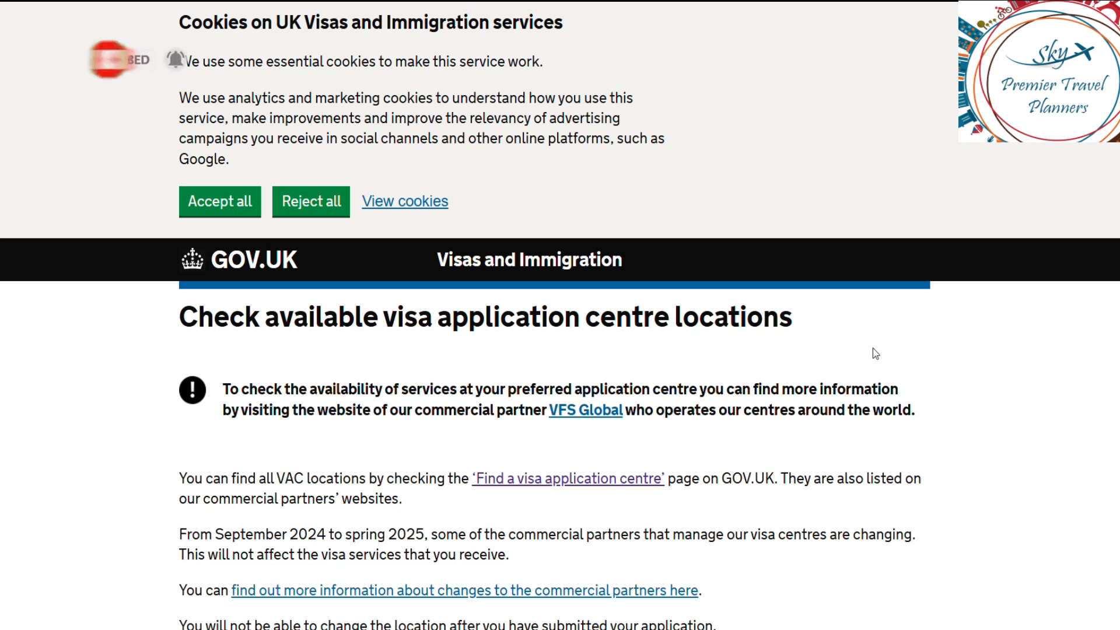
Step: Confirm 'I have identified the location where I will provide my biometrics' and continue
scroll(873, 349, down, 4)
scroll(873, 349, down, 4)
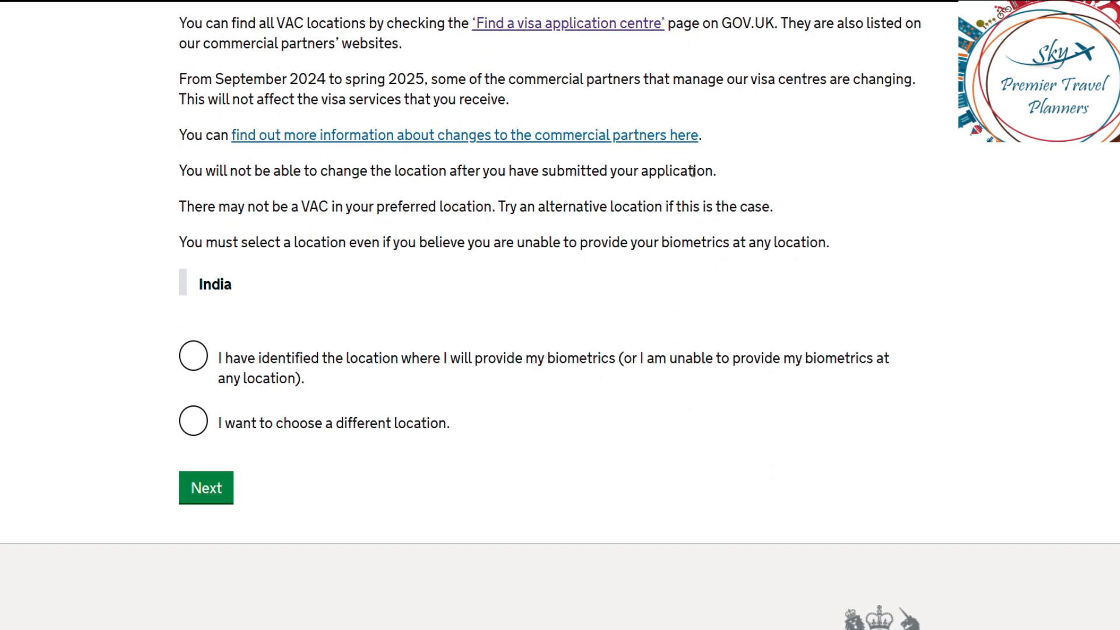
click(196, 359)
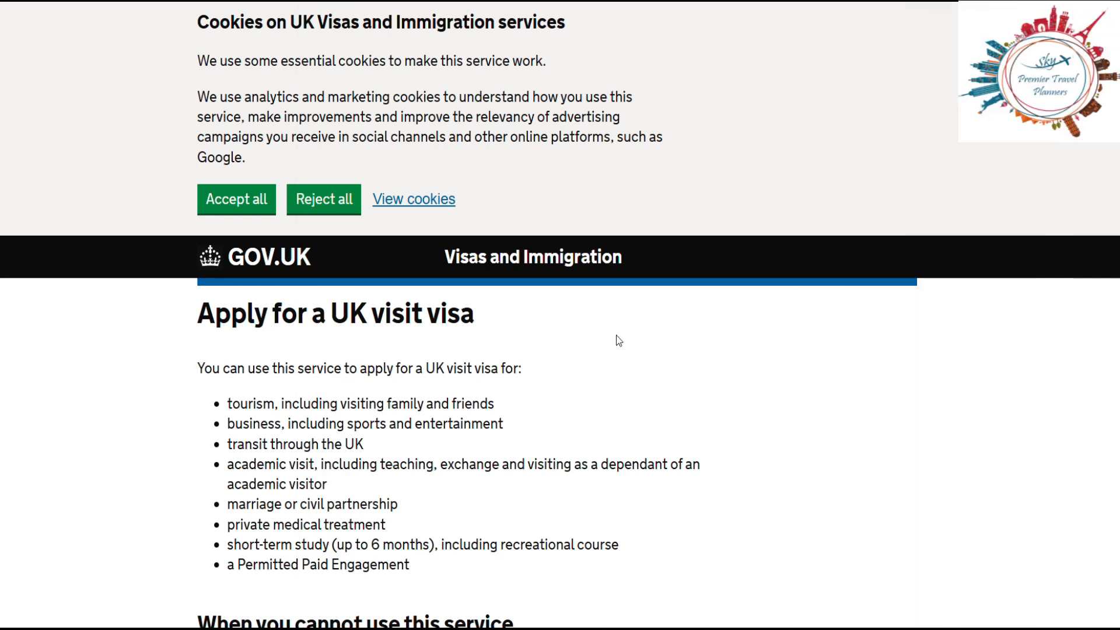
Step: Review the Apply for a UK visit visa page and press its green Start now button
scroll(618, 339, down, 2)
scroll(618, 339, down, 6)
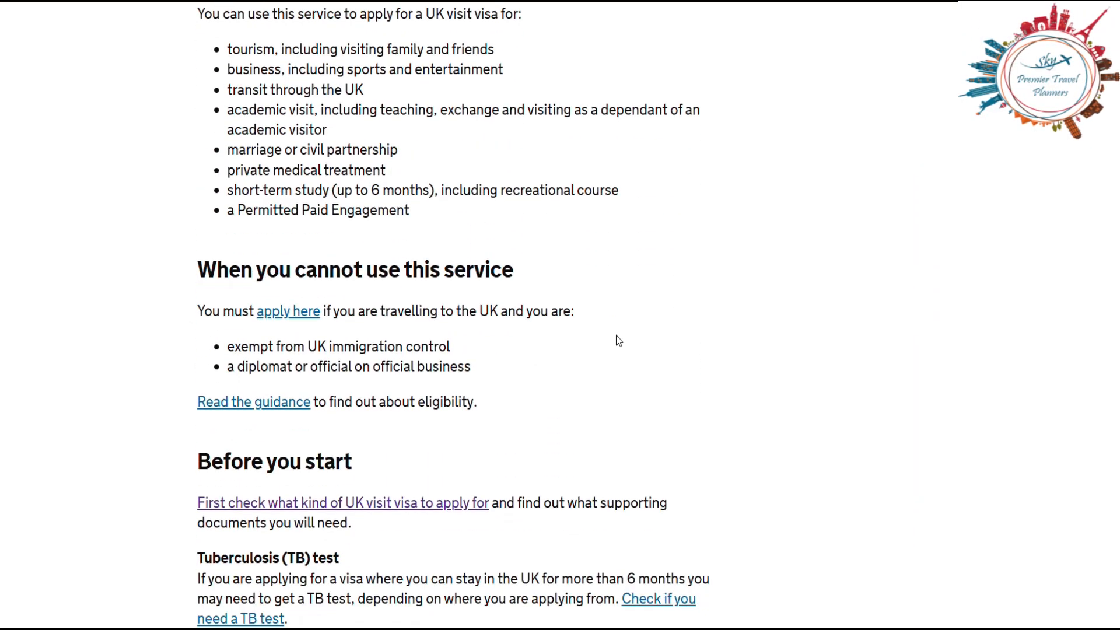
scroll(619, 339, down, 15)
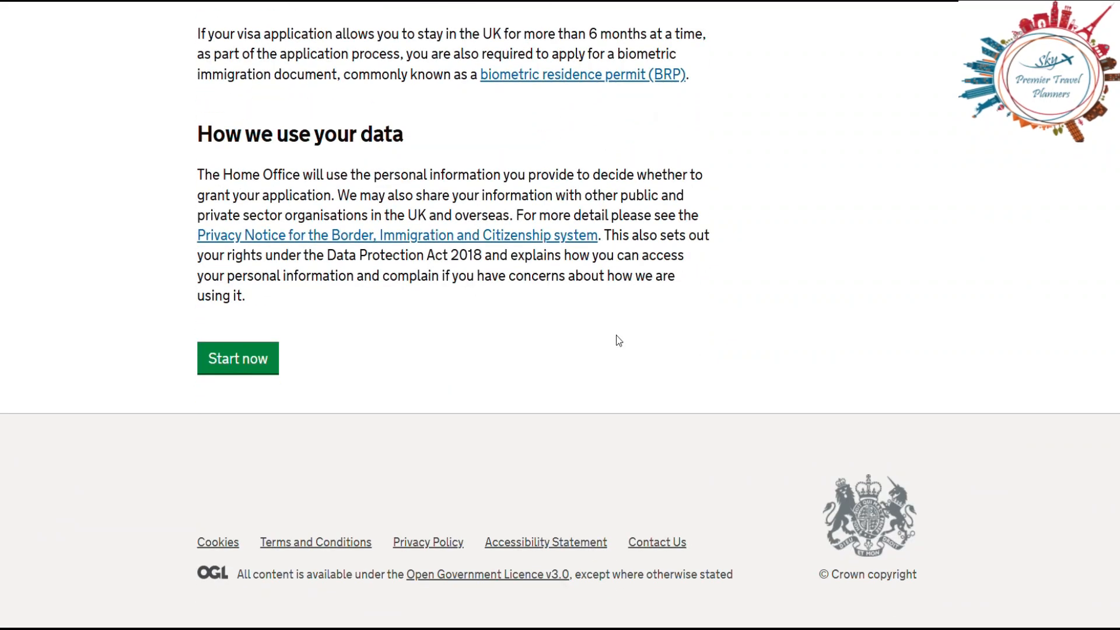
scroll(618, 340, up, 7)
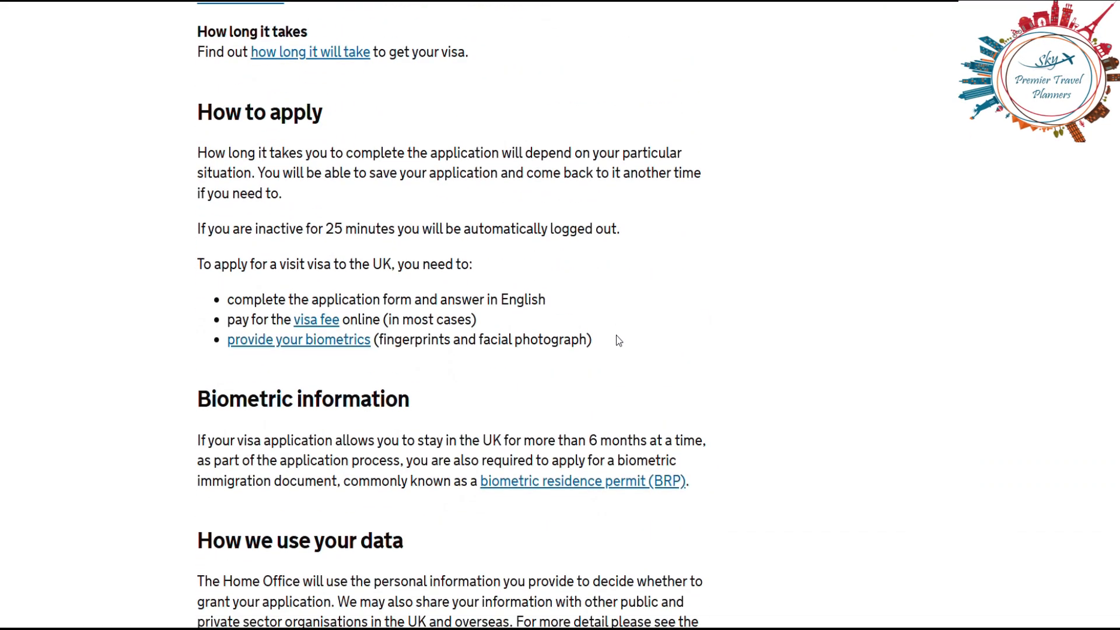
scroll(618, 341, down, 1)
scroll(618, 341, up, 2)
scroll(619, 340, down, 1)
scroll(618, 341, up, 3)
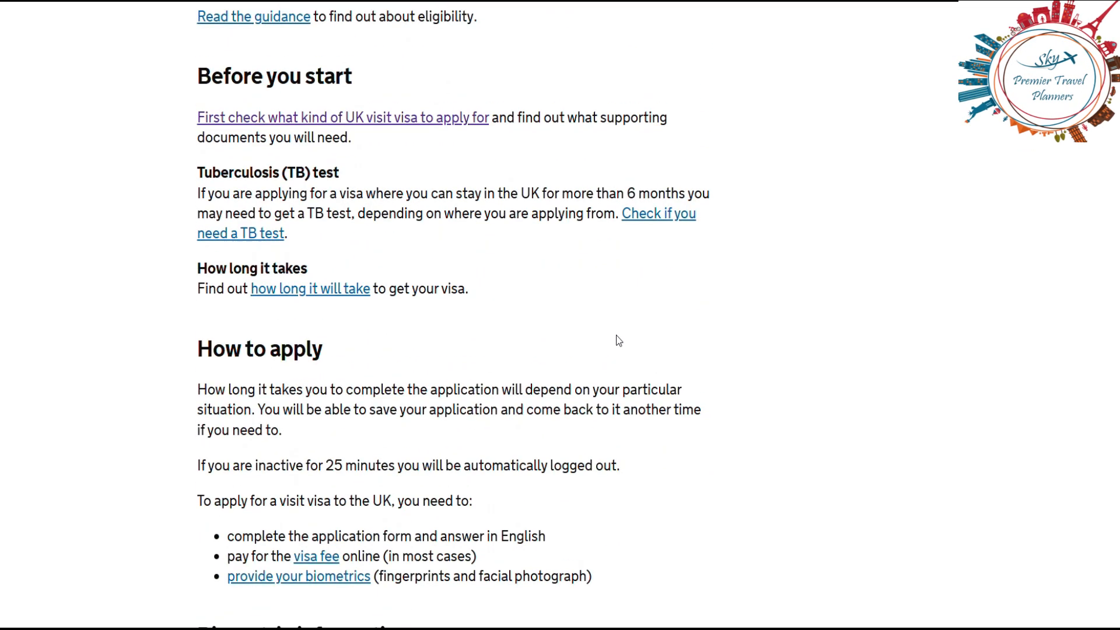
scroll(618, 341, up, 5)
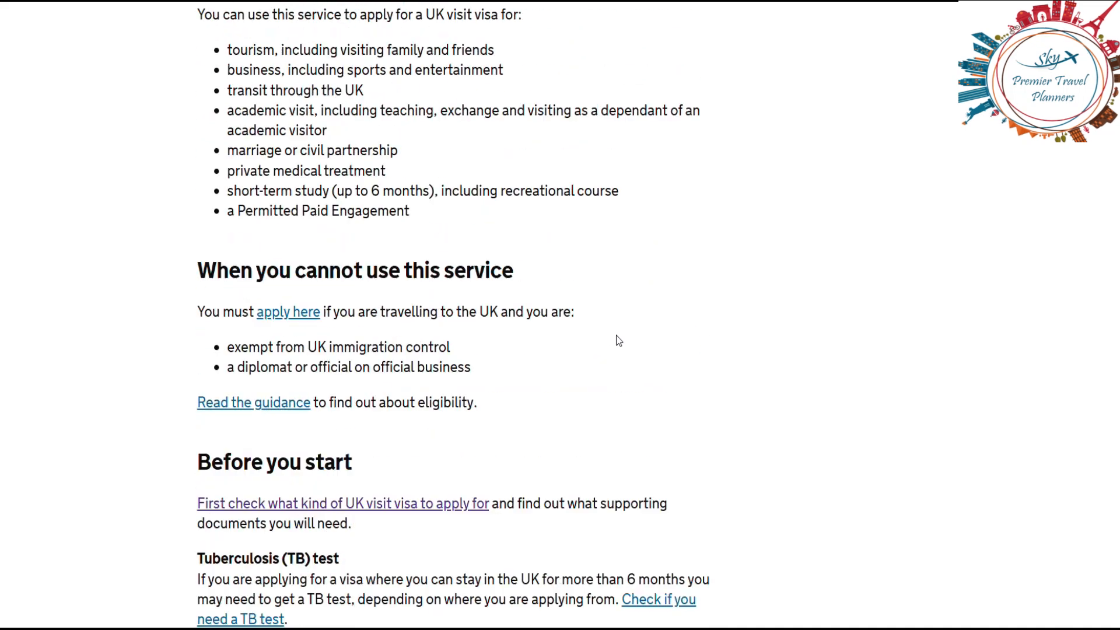
scroll(618, 340, down, 15)
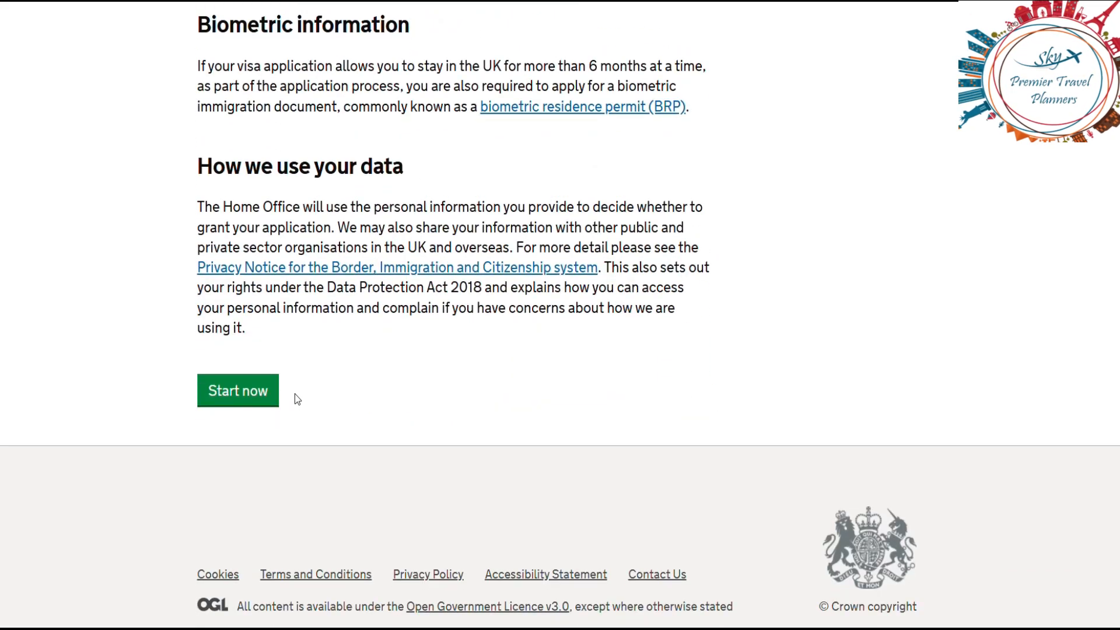
click(234, 397)
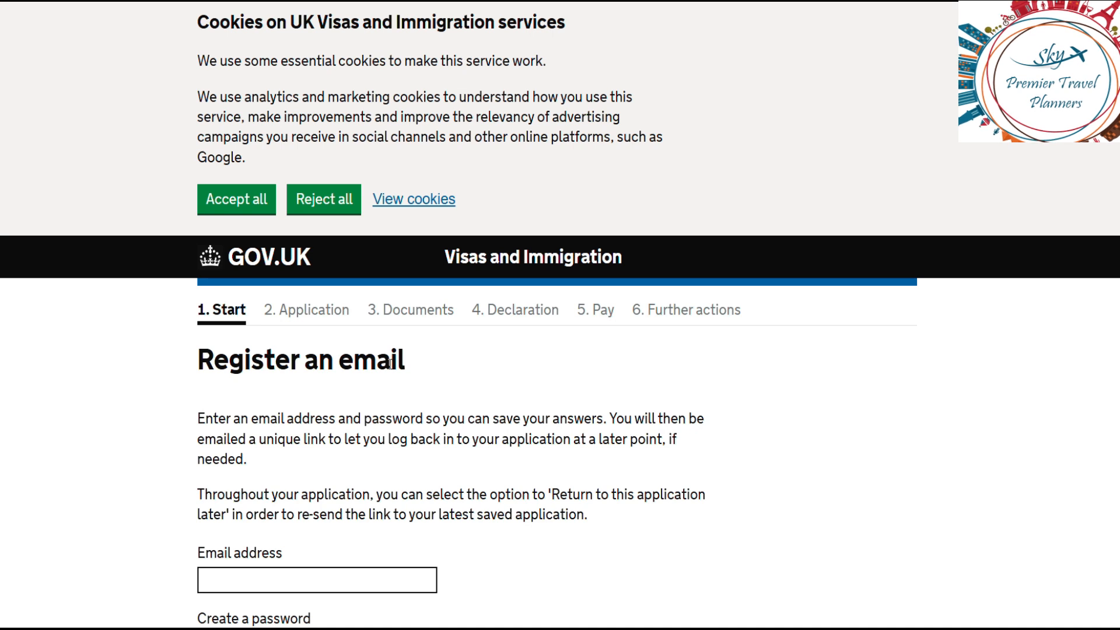
Step: Fill the Register an email form's email address from the browser's saved autofill suggestion
scroll(564, 576, down, 3)
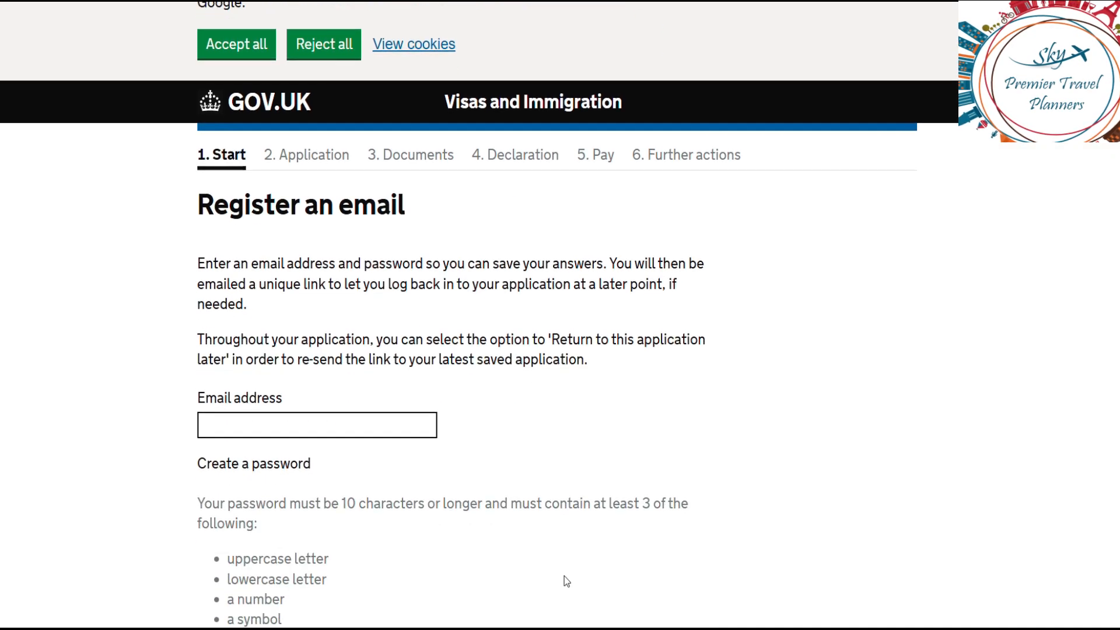
click(317, 420)
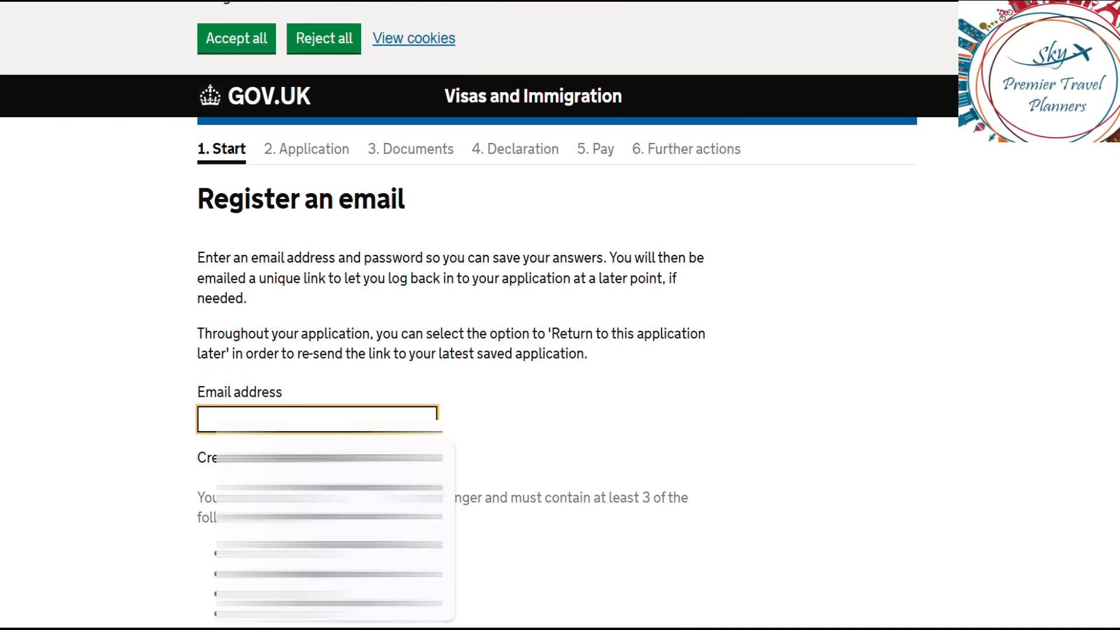
click(291, 486)
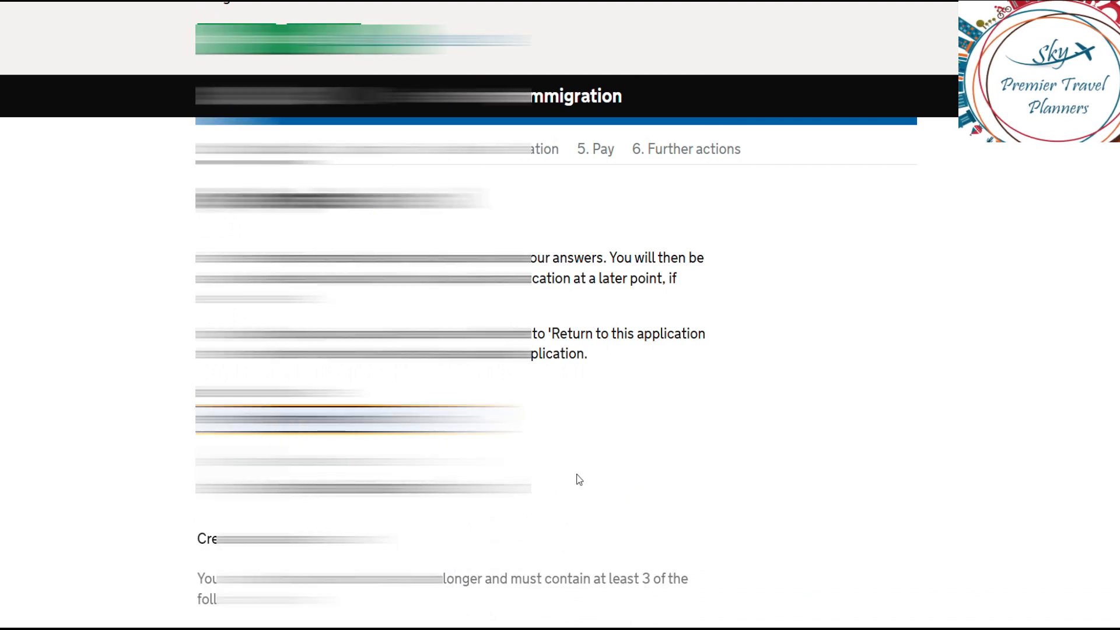
scroll(611, 460, down, 3)
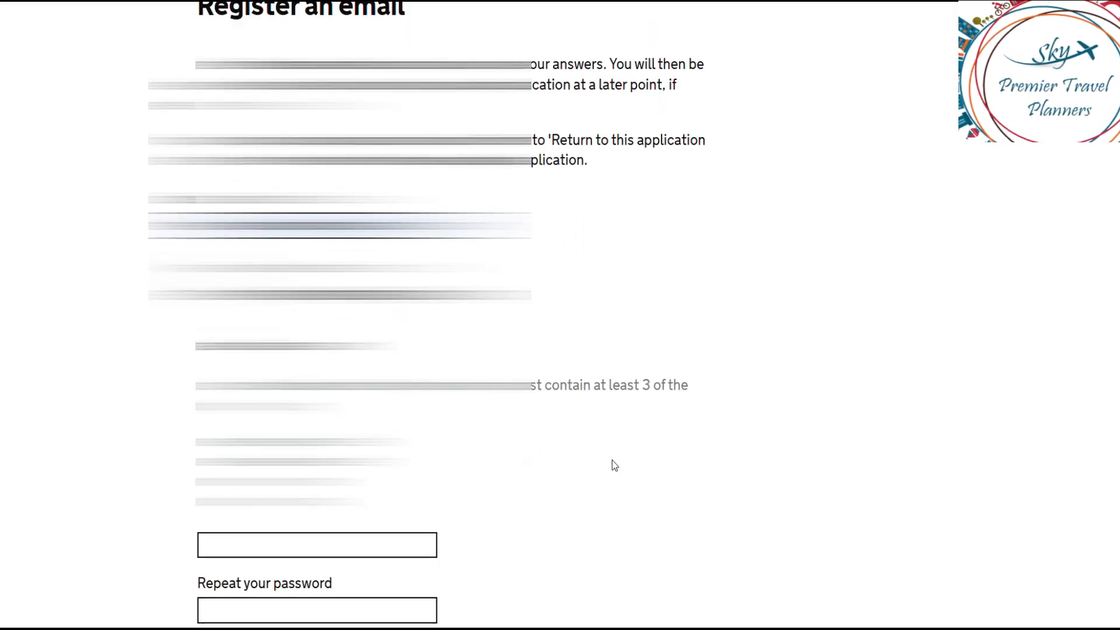
scroll(611, 461, down, 2)
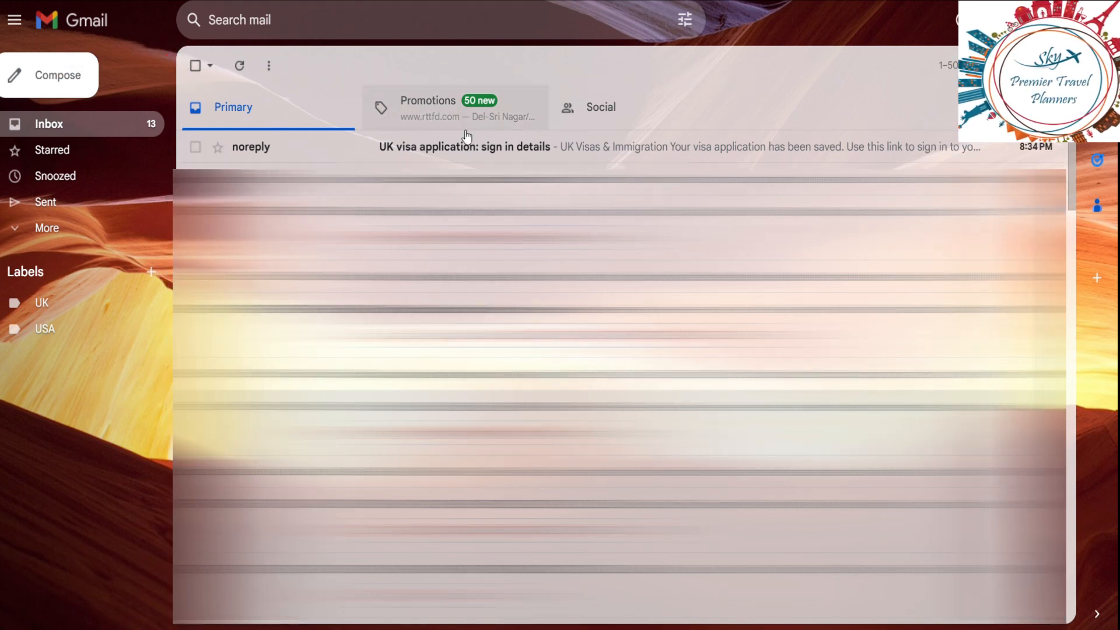
Step: Open the noreply 'UK visa application: sign in details' email in the Gmail inbox
click(541, 146)
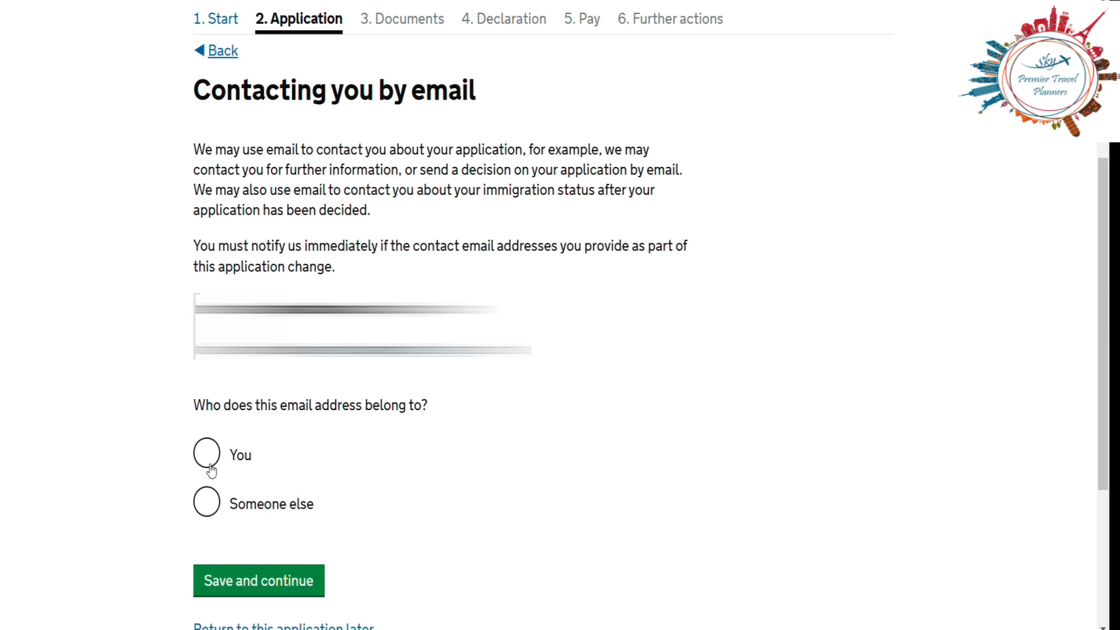
Step: Record the contact email as belonging to someone else and answer No to having your own email
click(208, 501)
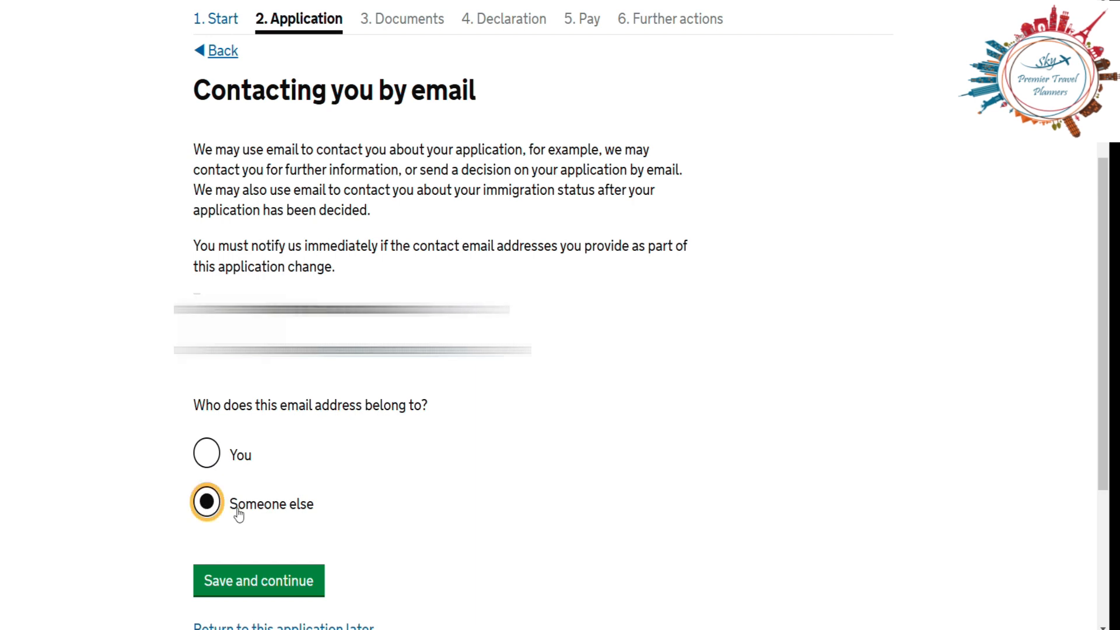
click(284, 580)
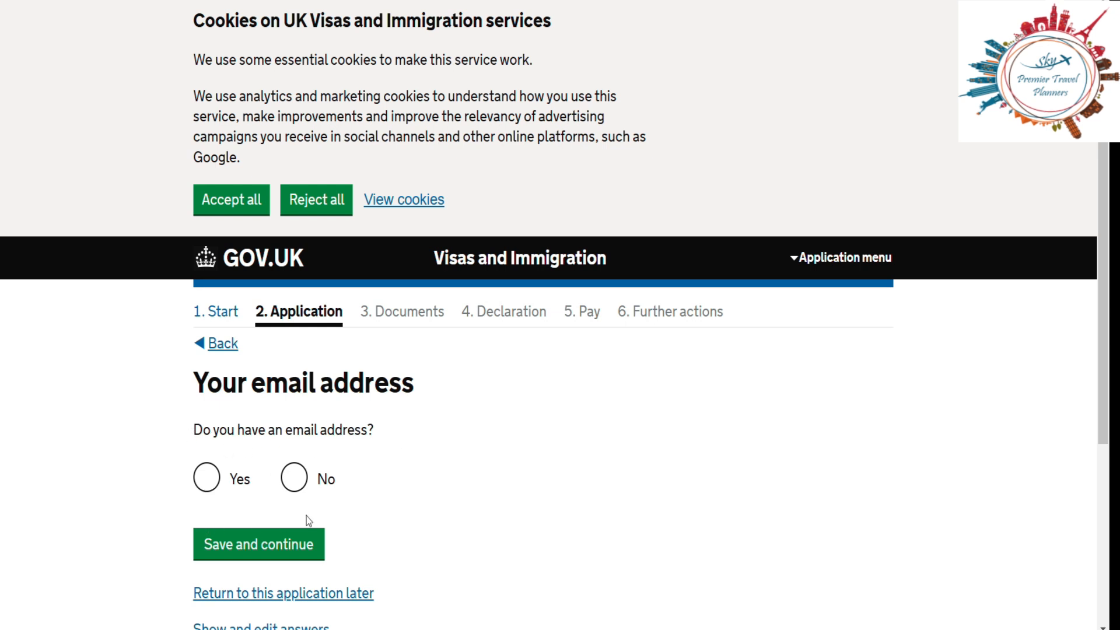
click(295, 480)
click(275, 544)
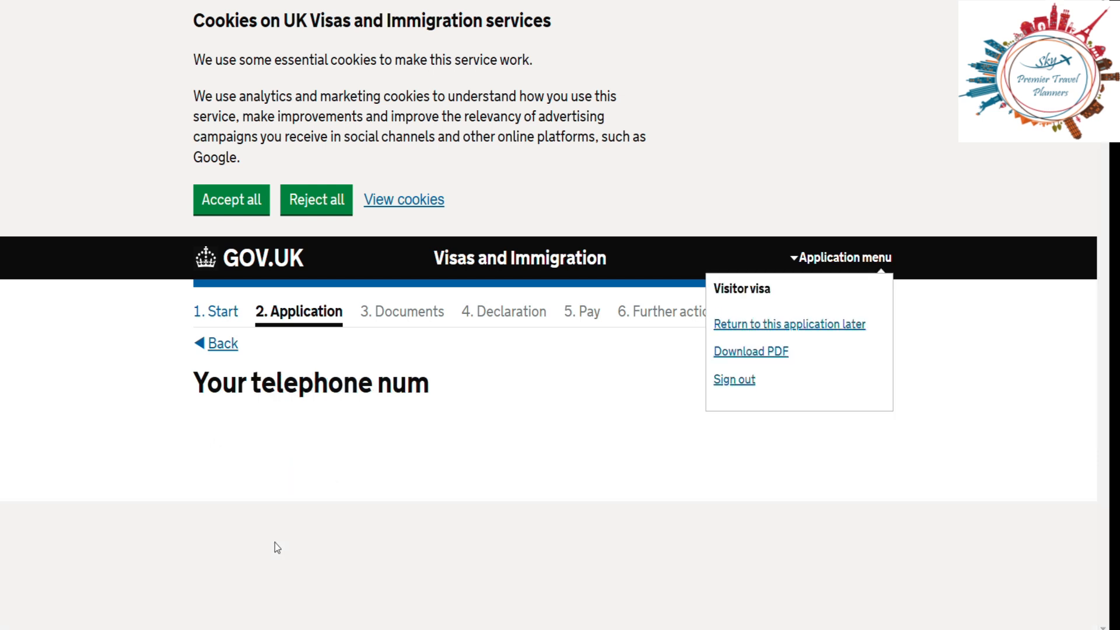
Step: Enter the applicant's telephone number, correcting the first digits
scroll(820, 361, down, 4)
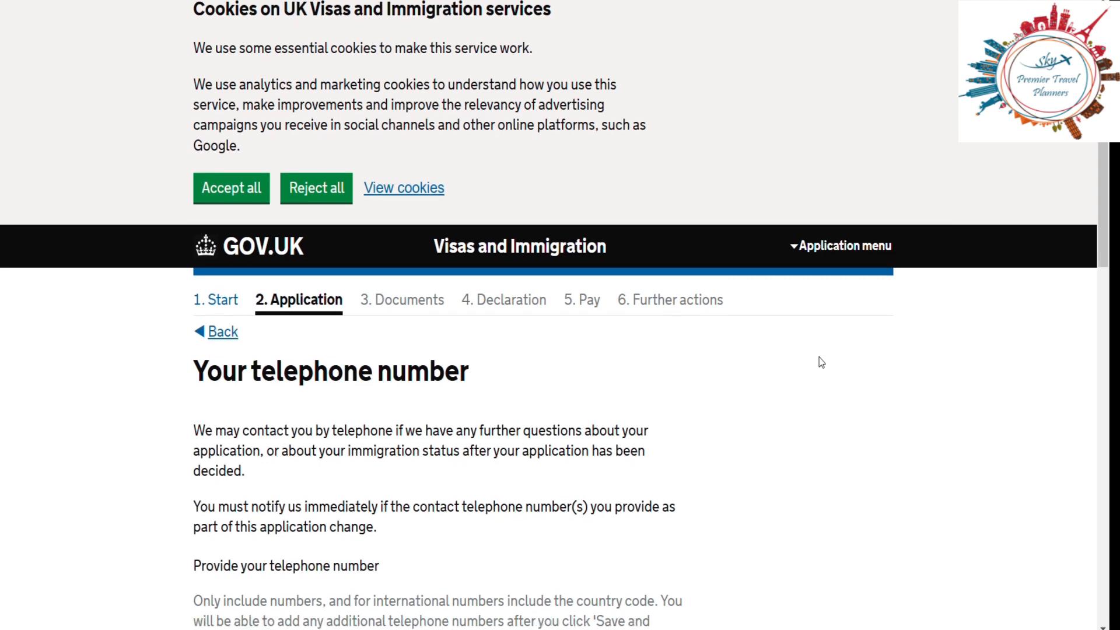
scroll(821, 362, down, 2)
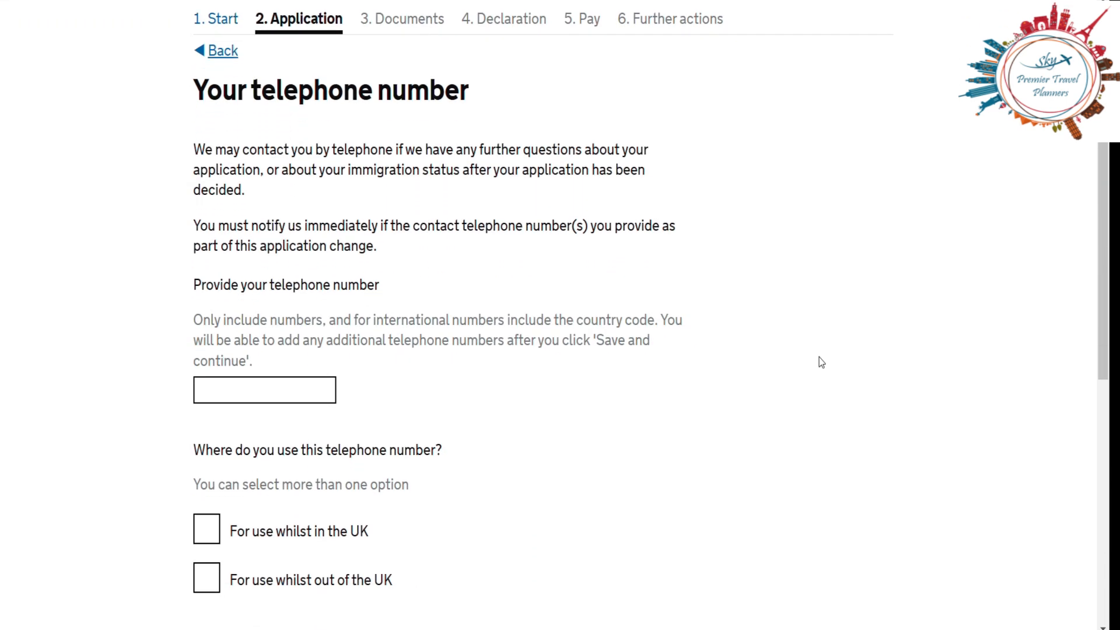
click(240, 336)
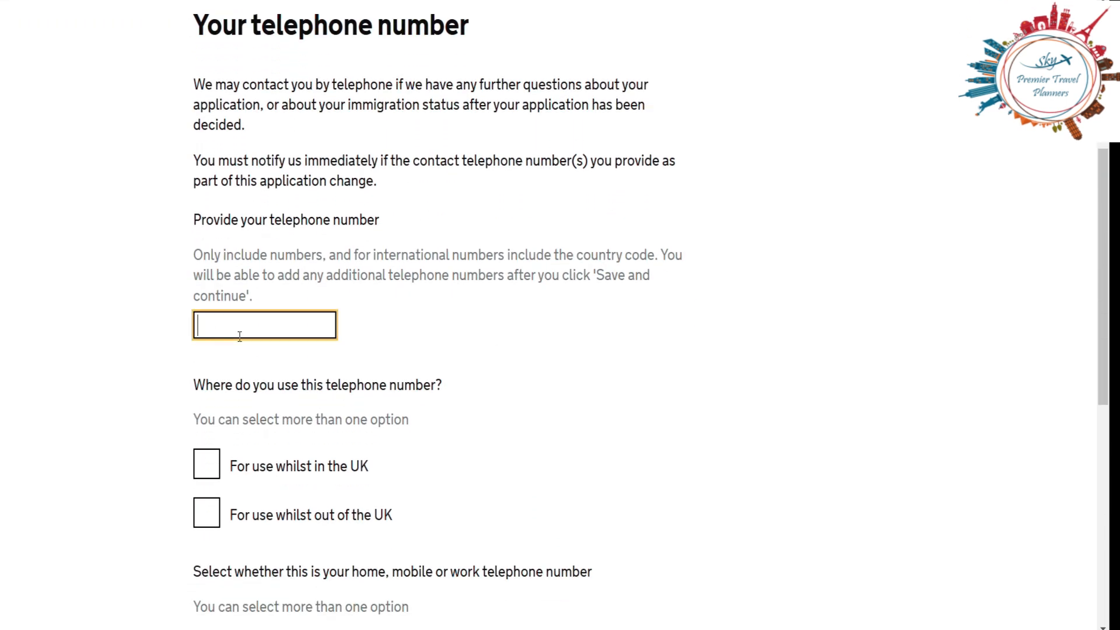
text(6397)
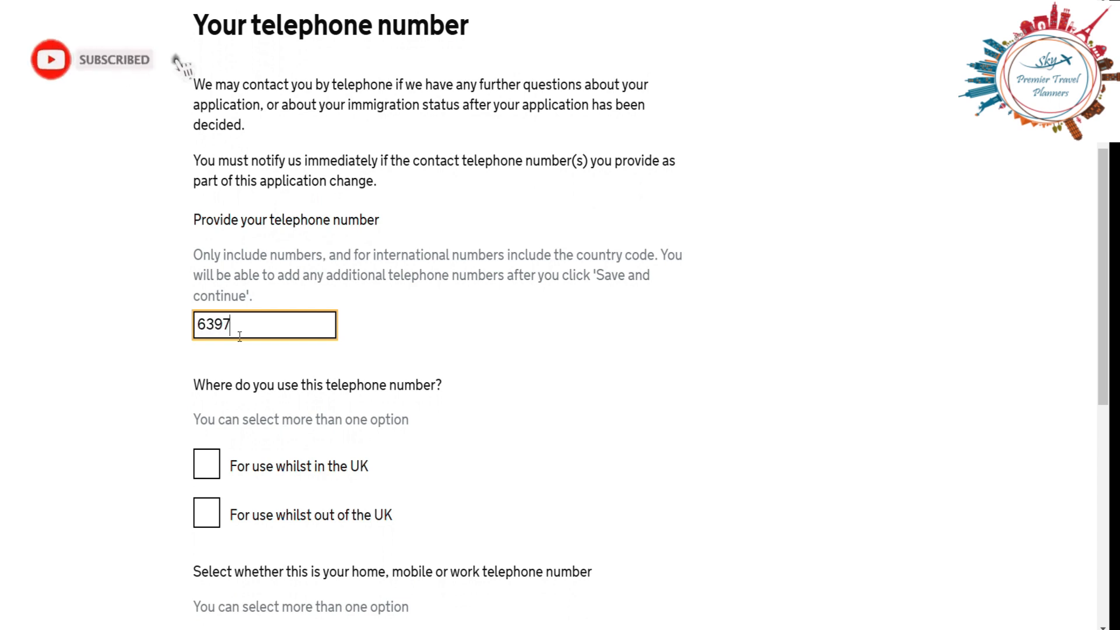
key(BackSpace)
key(BackSpace)
text(89)
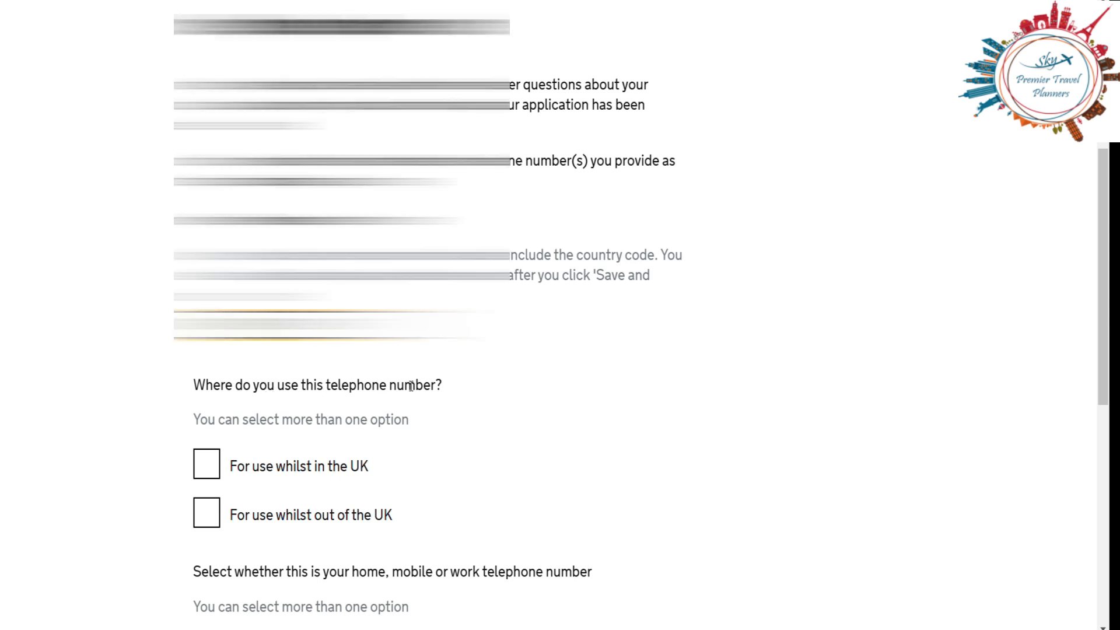
Step: Mark the number as a mobile telephone number for use whilst out of the UK and save
scroll(537, 418, down, 2)
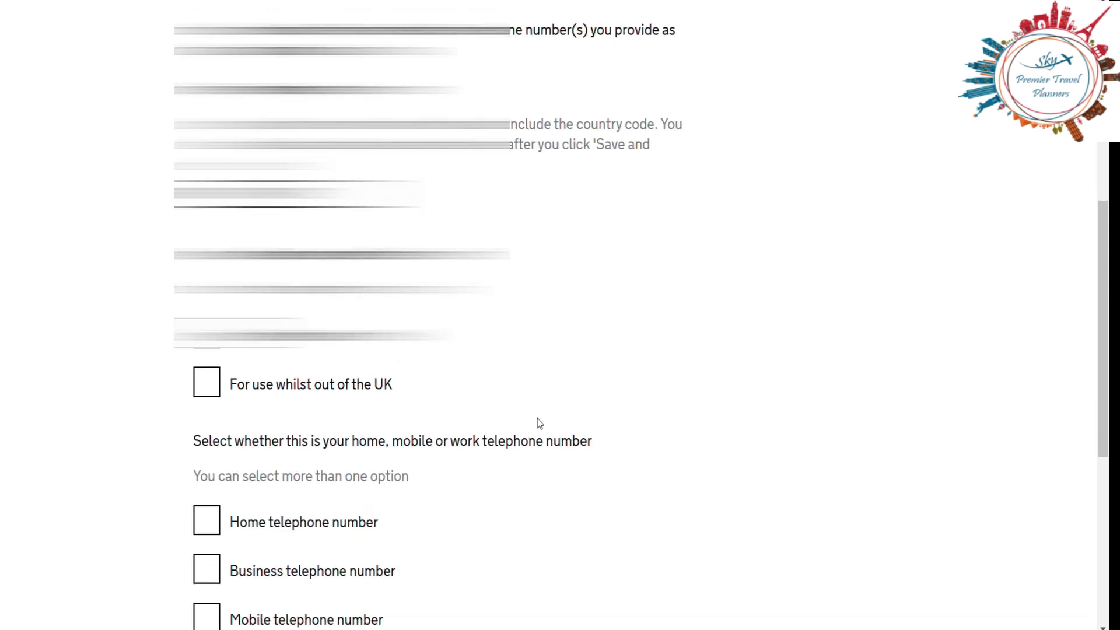
scroll(537, 418, down, 3)
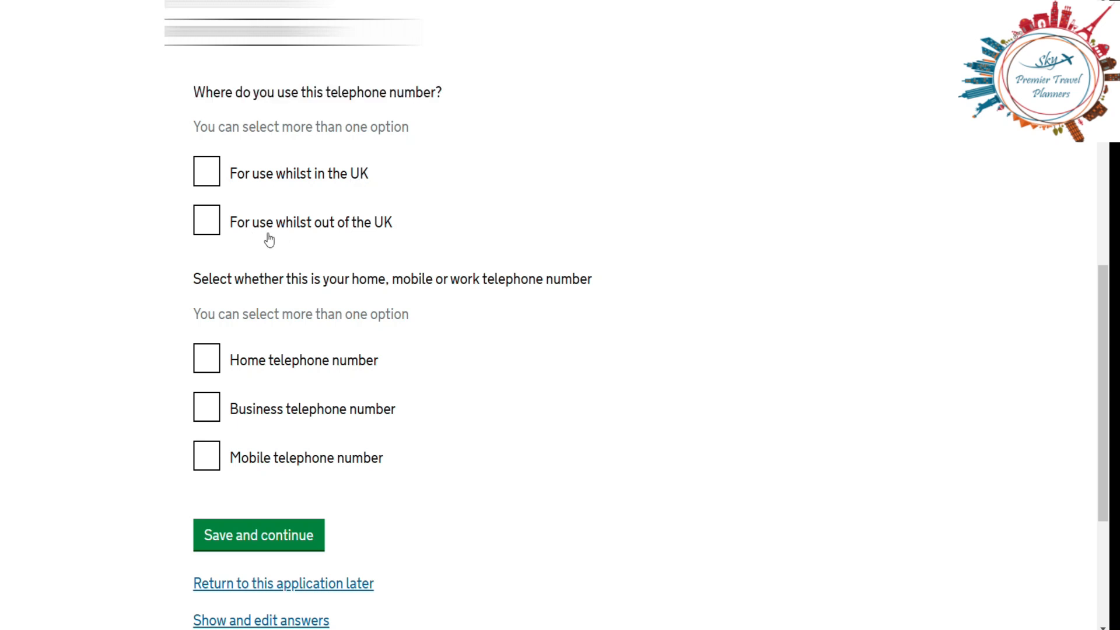
click(211, 222)
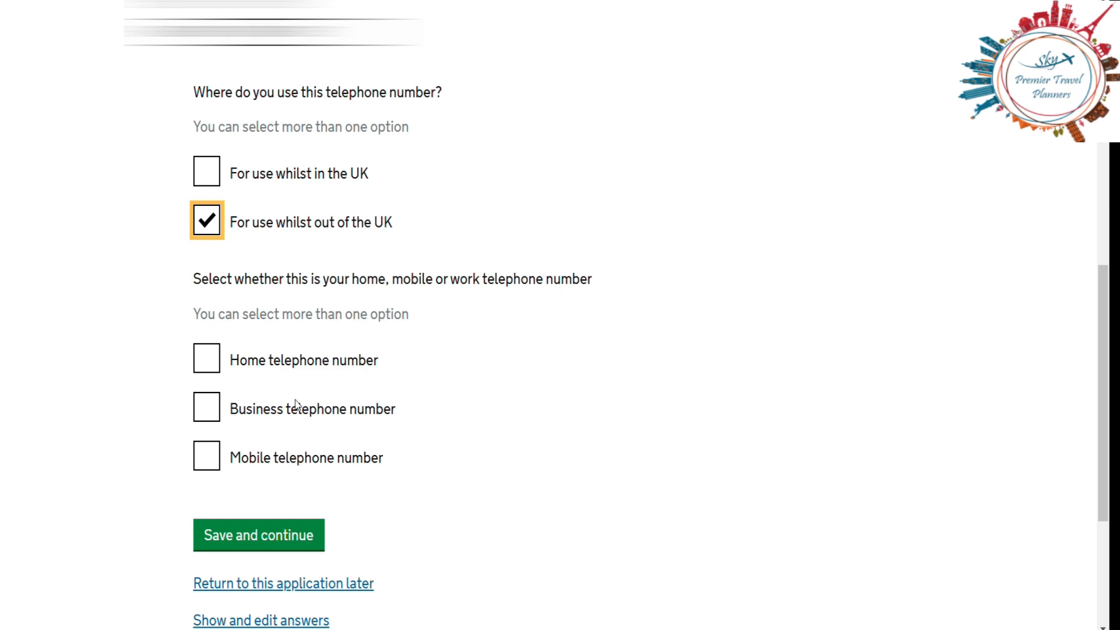
click(209, 458)
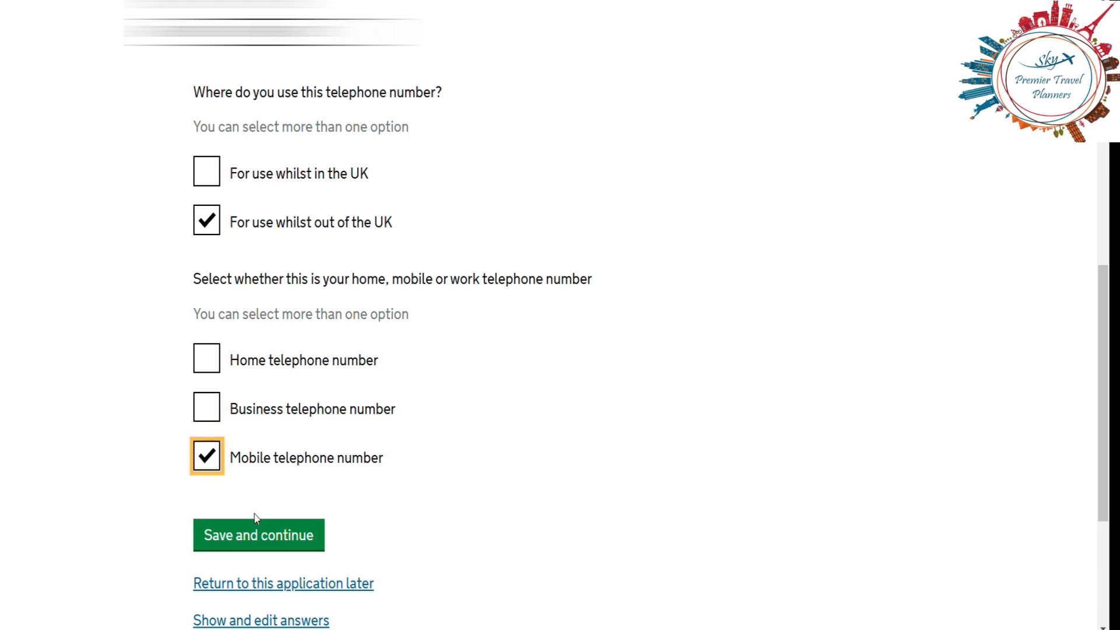
click(261, 535)
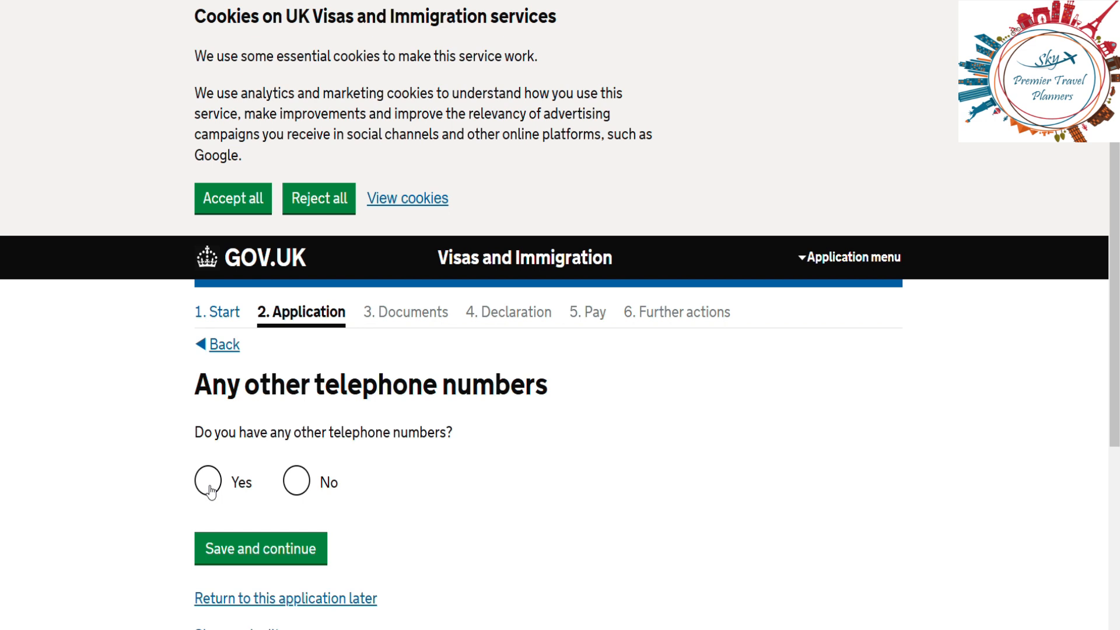
Step: Answer No to other telephone numbers and choose contact by telephone call and text message (SMS)
click(297, 480)
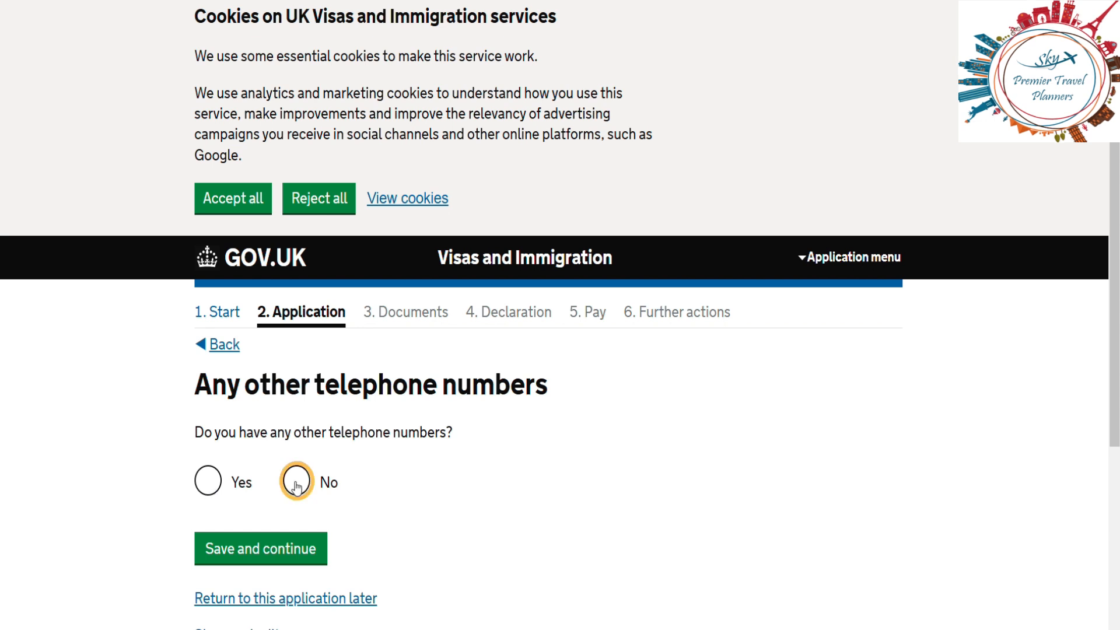
click(282, 552)
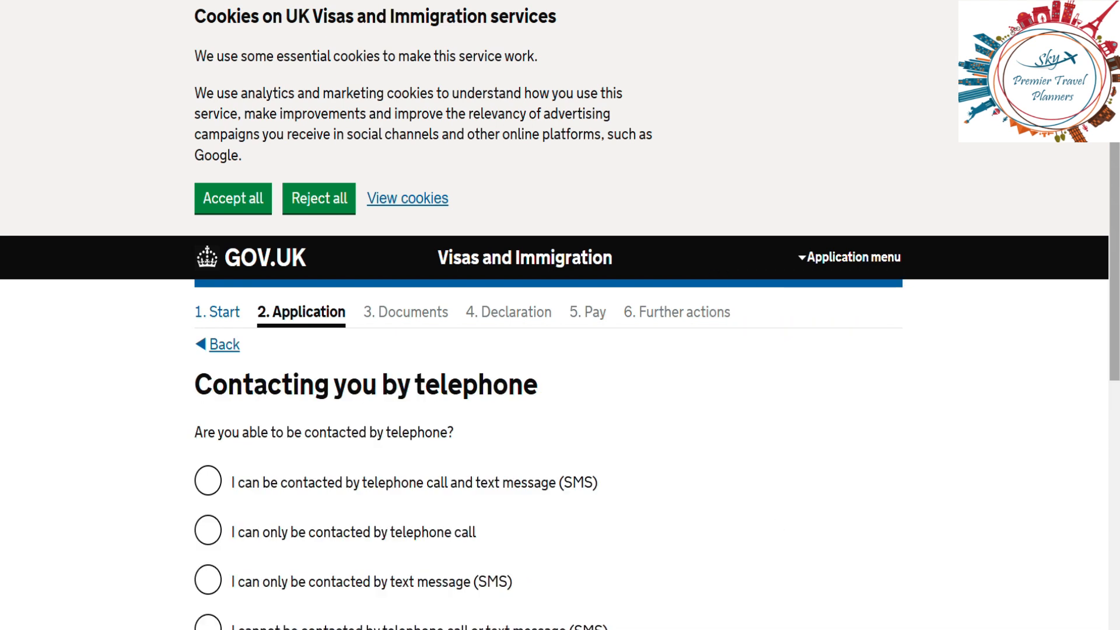
scroll(493, 279, down, 3)
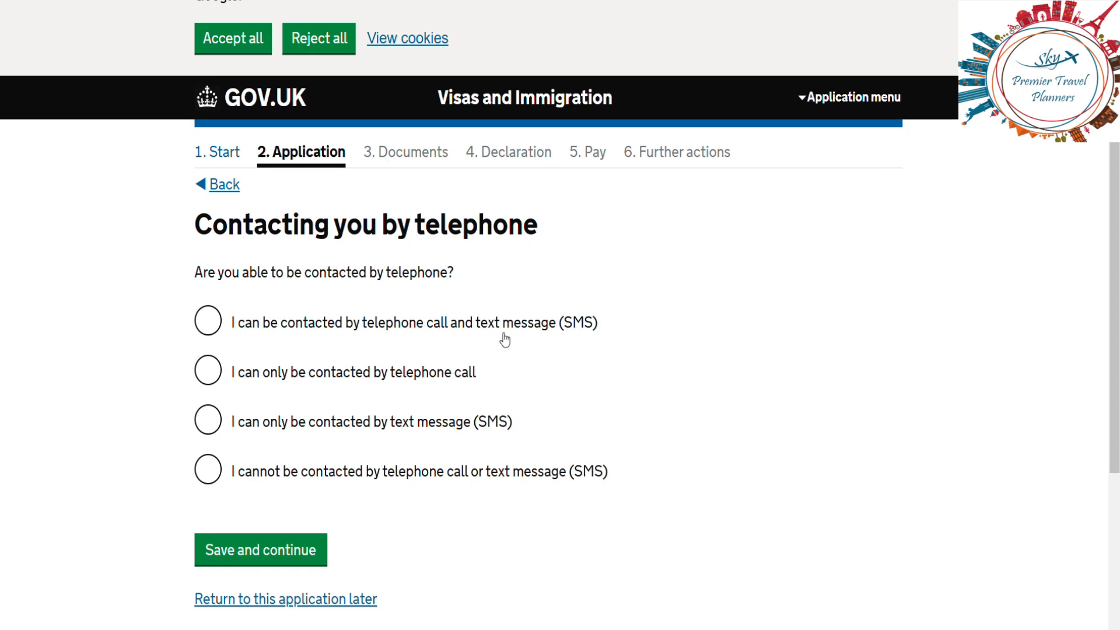
click(221, 331)
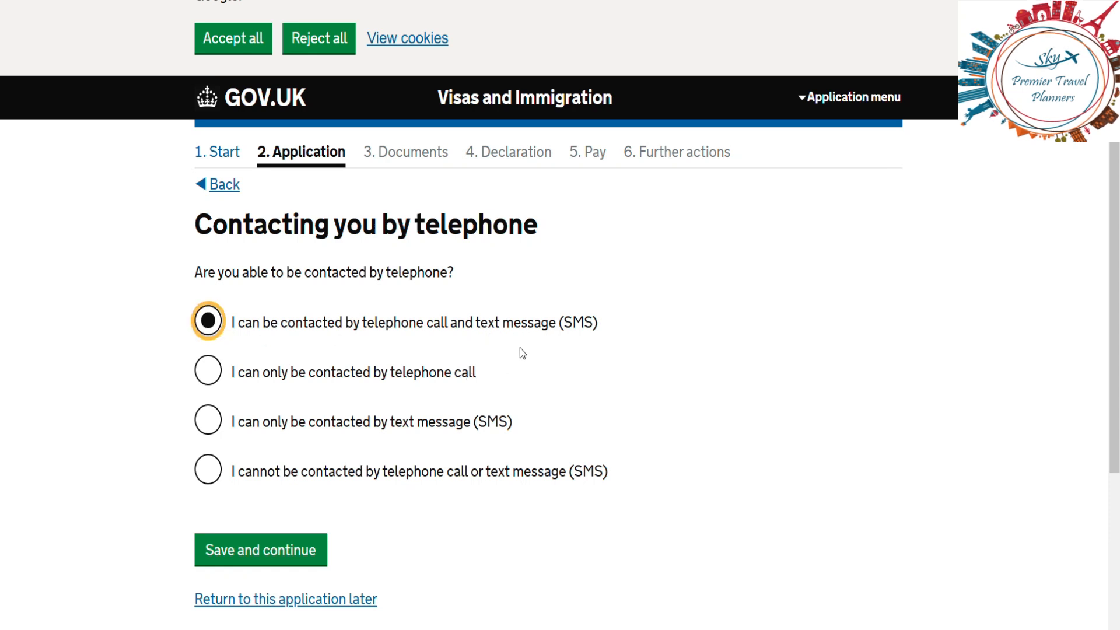
click(289, 560)
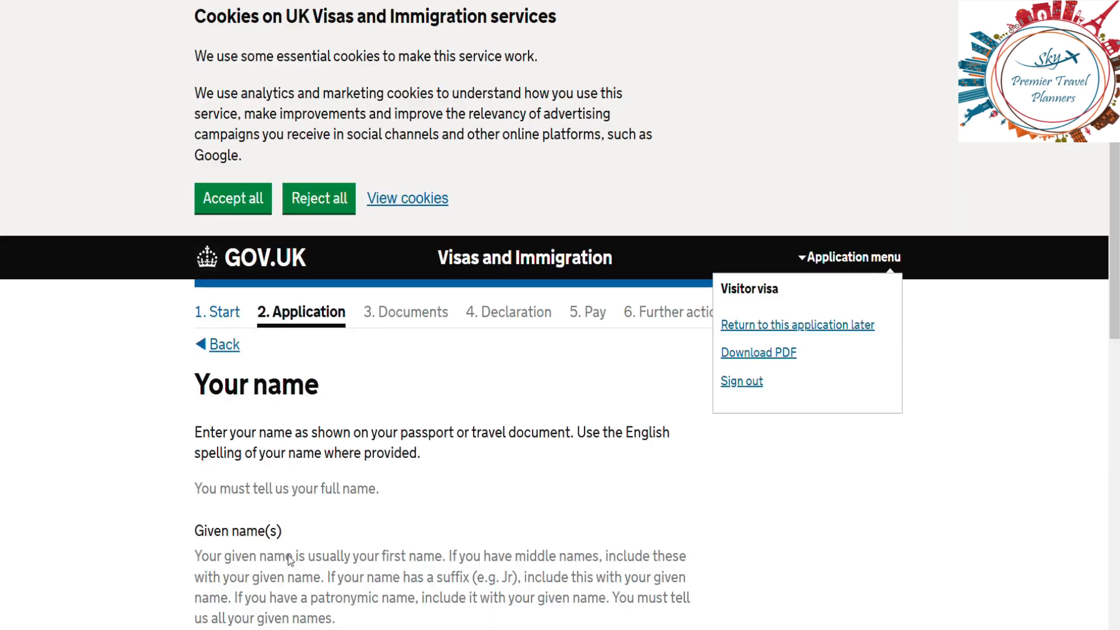
Step: Enter the applicant's given names and family name as on the passport, then save
scroll(880, 490, down, 5)
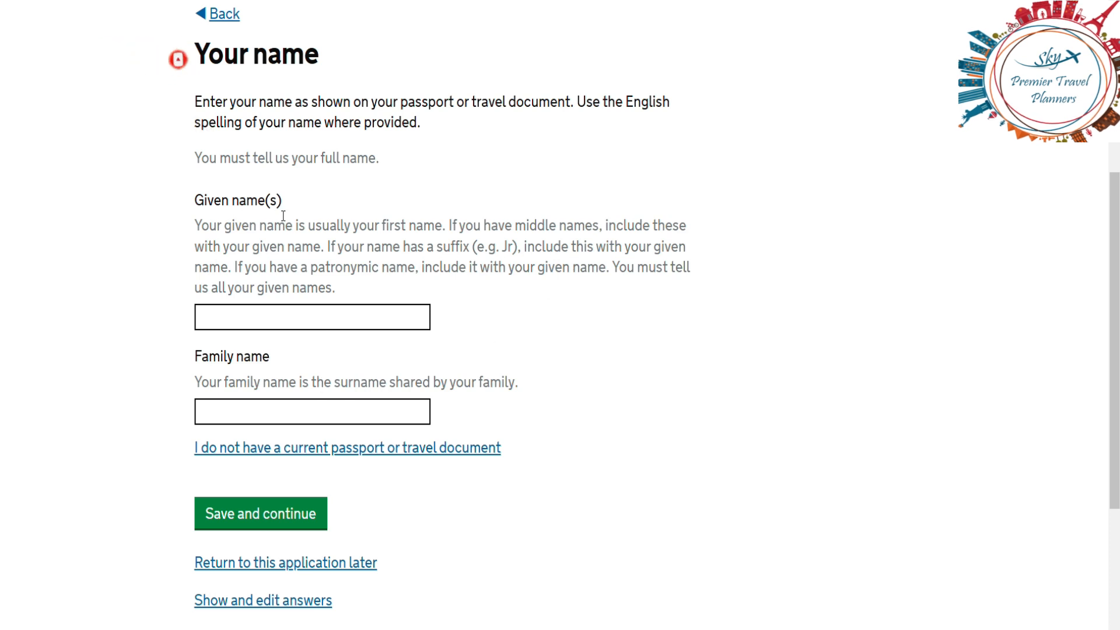
click(299, 321)
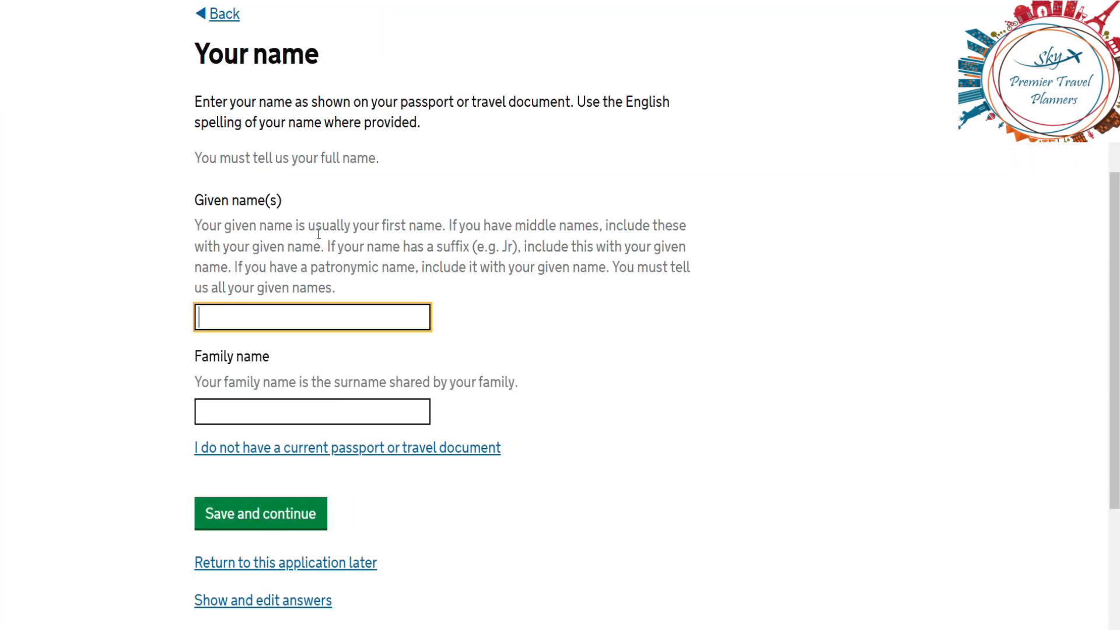
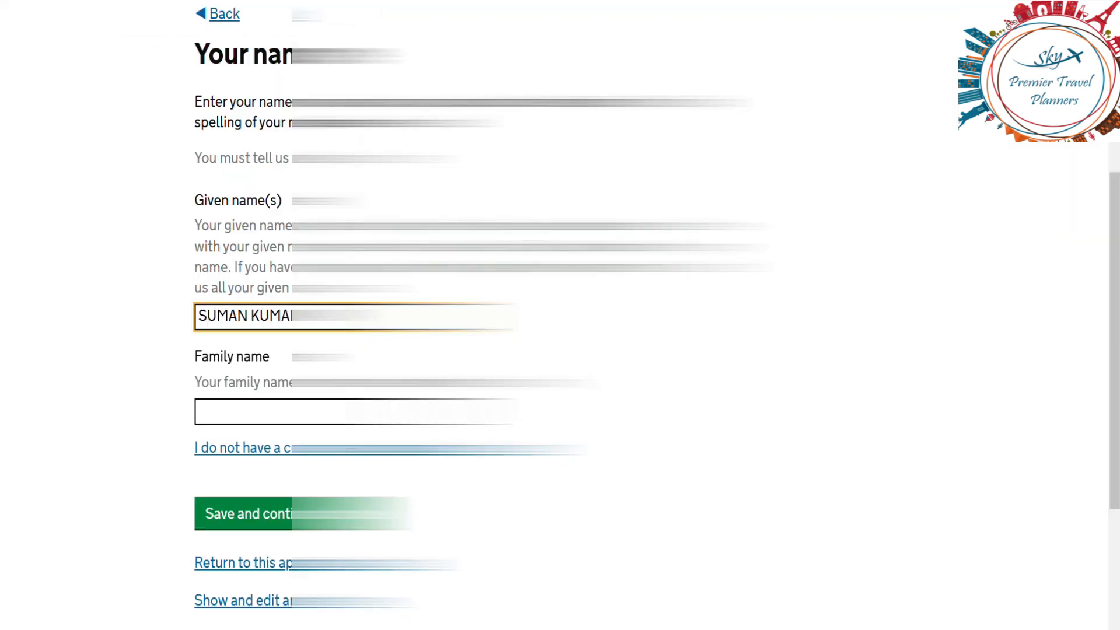
click(309, 409)
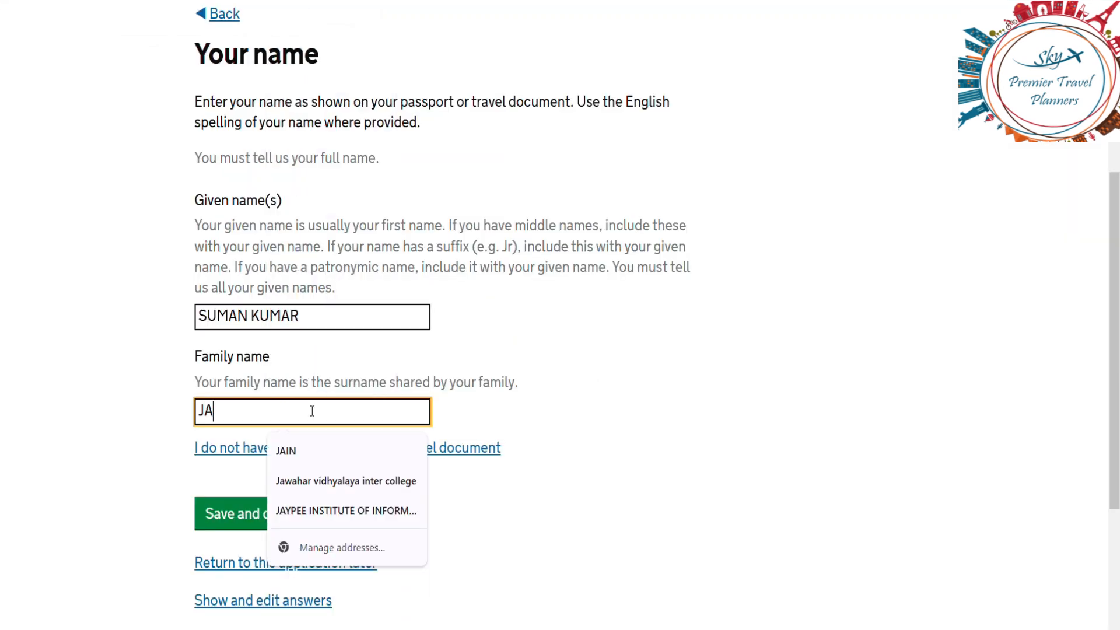
click(617, 469)
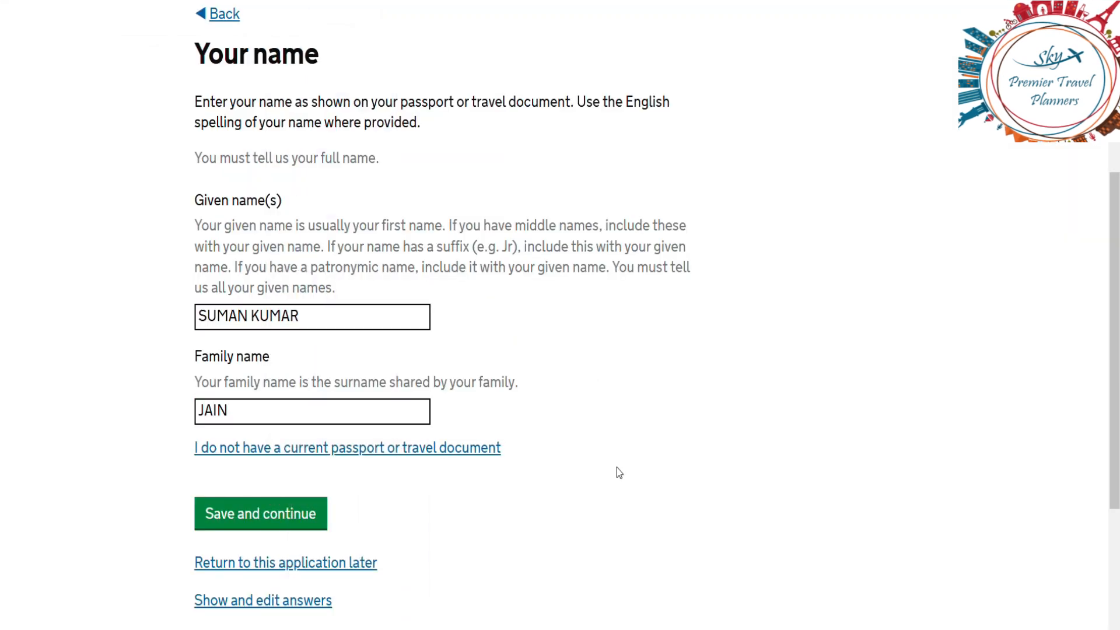
scroll(617, 467, down, 2)
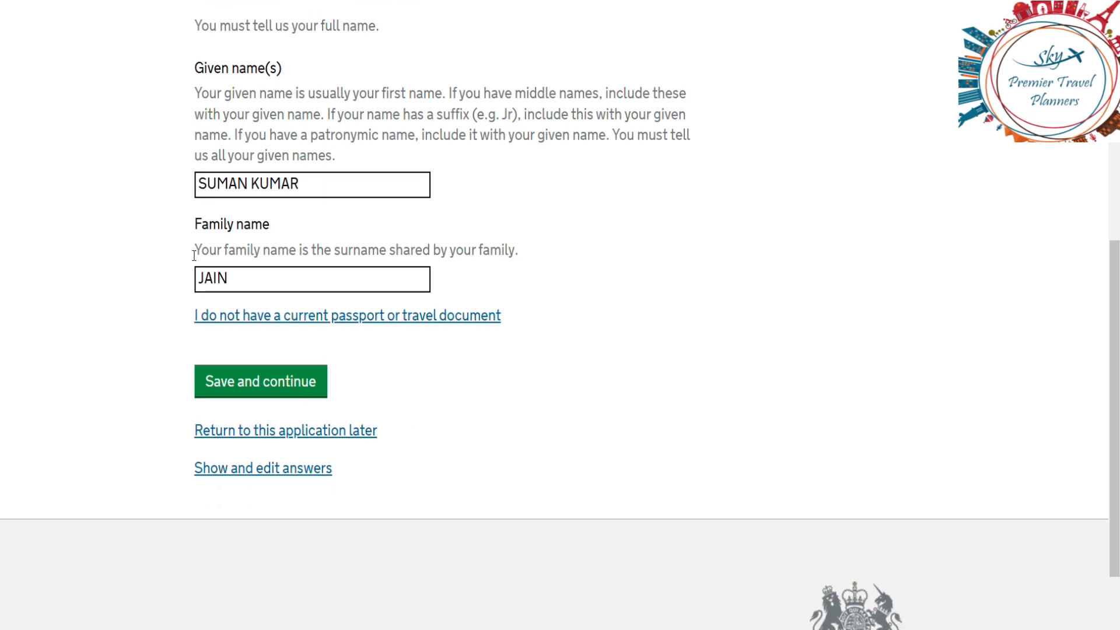
click(254, 384)
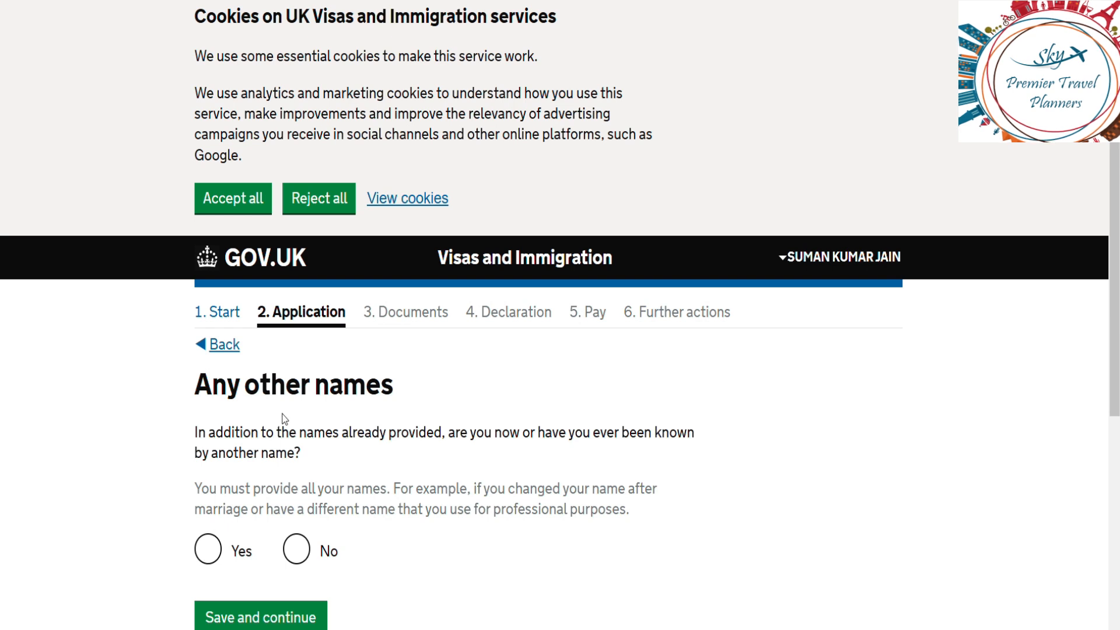
Step: Answer No to other names, then save sex as Female with status Married or a civil partner
click(299, 551)
click(264, 616)
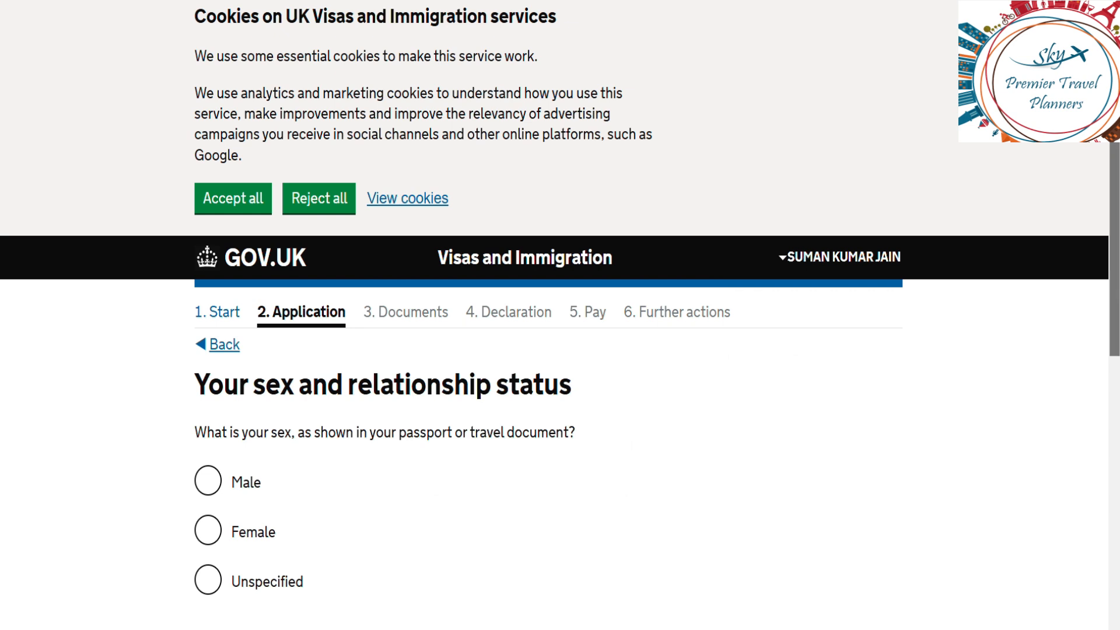
scroll(729, 419, down, 3)
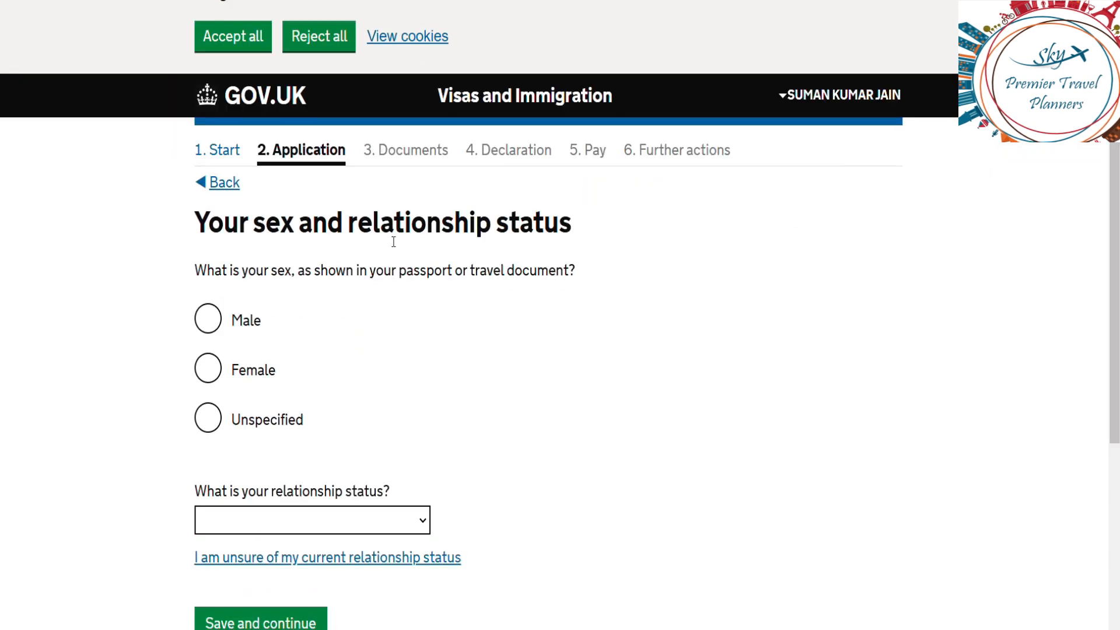
click(215, 370)
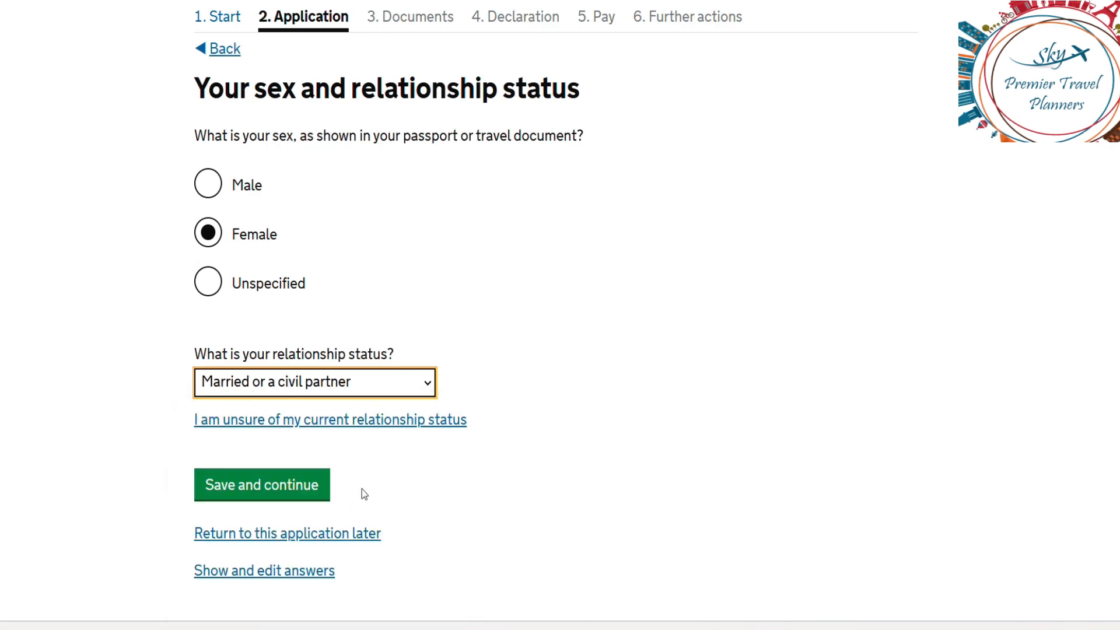
click(307, 492)
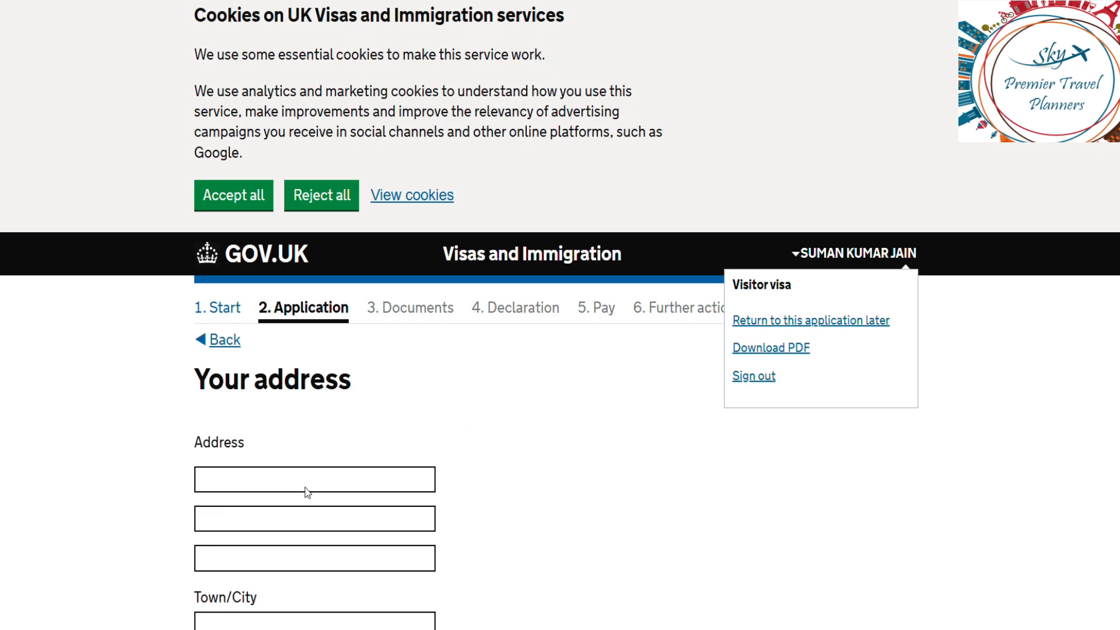
Step: Fill in the home address fields and pick the country from the suggestions
scroll(576, 445, down, 1)
scroll(576, 445, down, 5)
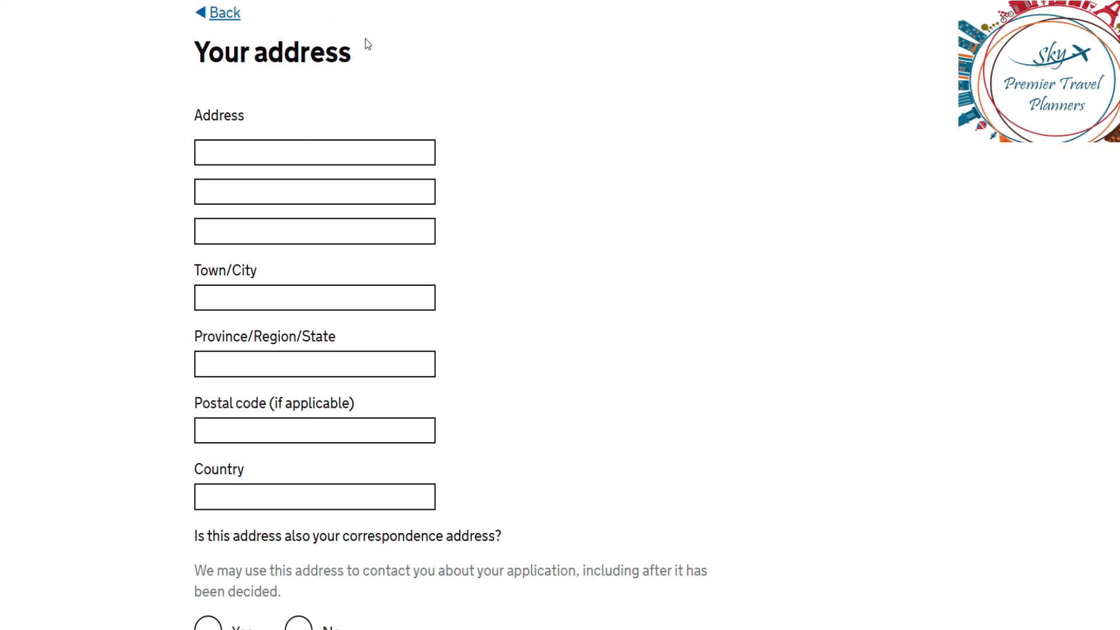
click(323, 146)
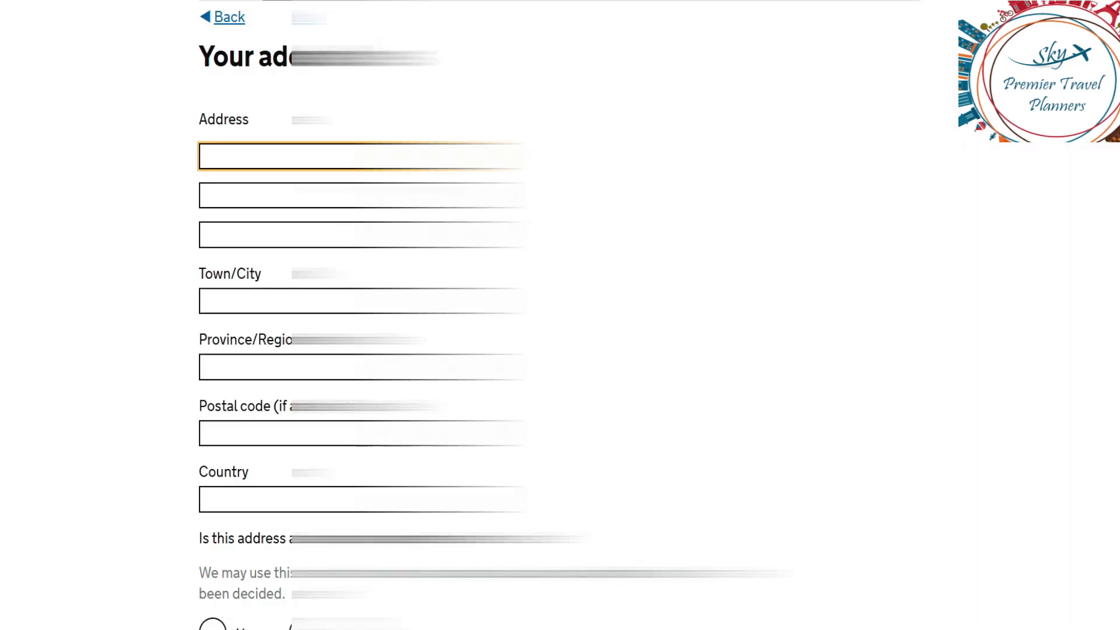
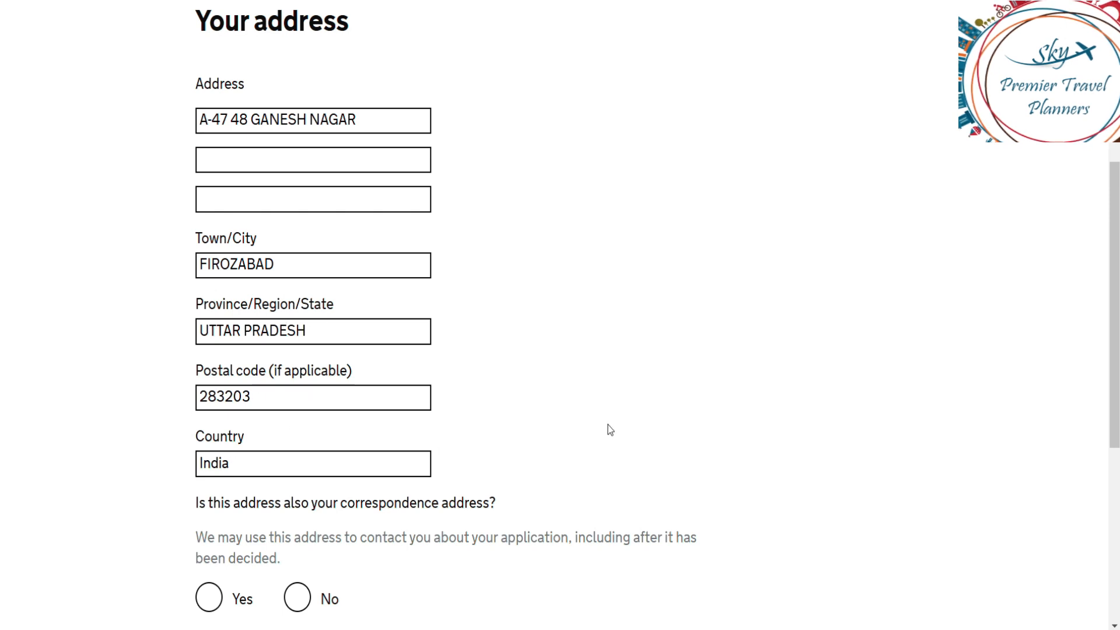
key(Tab)
key(Down)
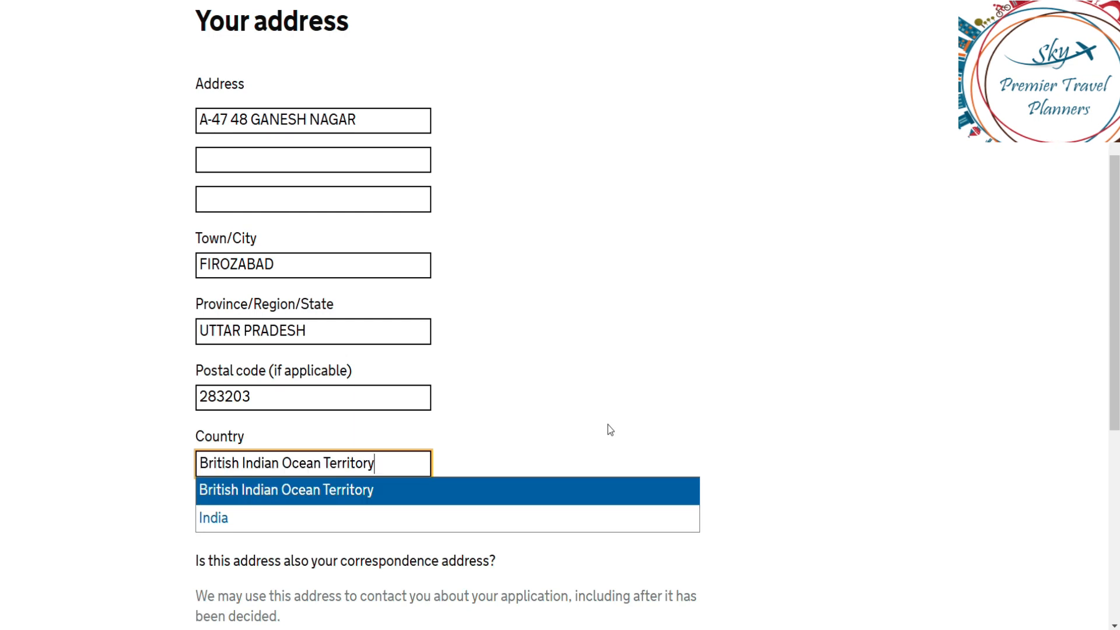
click(1066, 363)
scroll(1066, 363, down, 5)
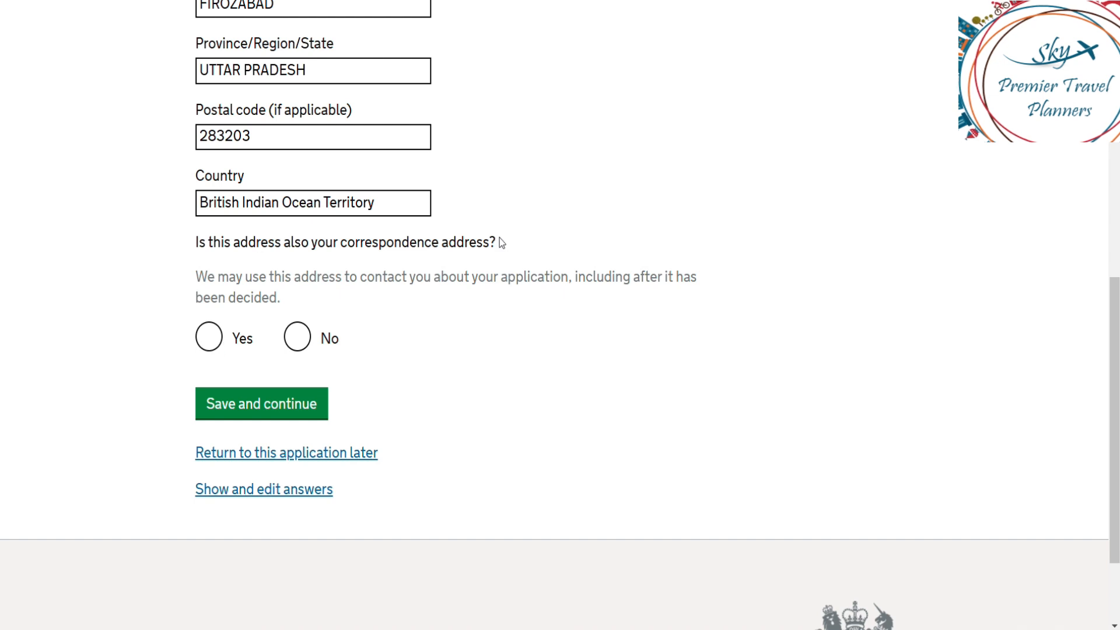
Step: Confirm the home address is also the correspondence address and save
click(217, 340)
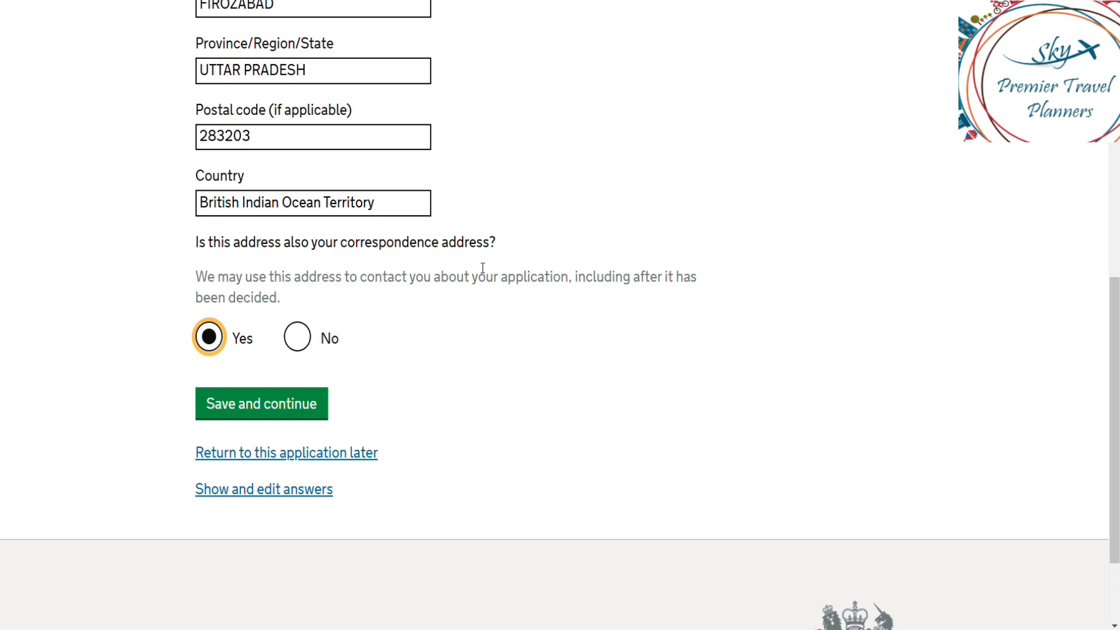
click(298, 349)
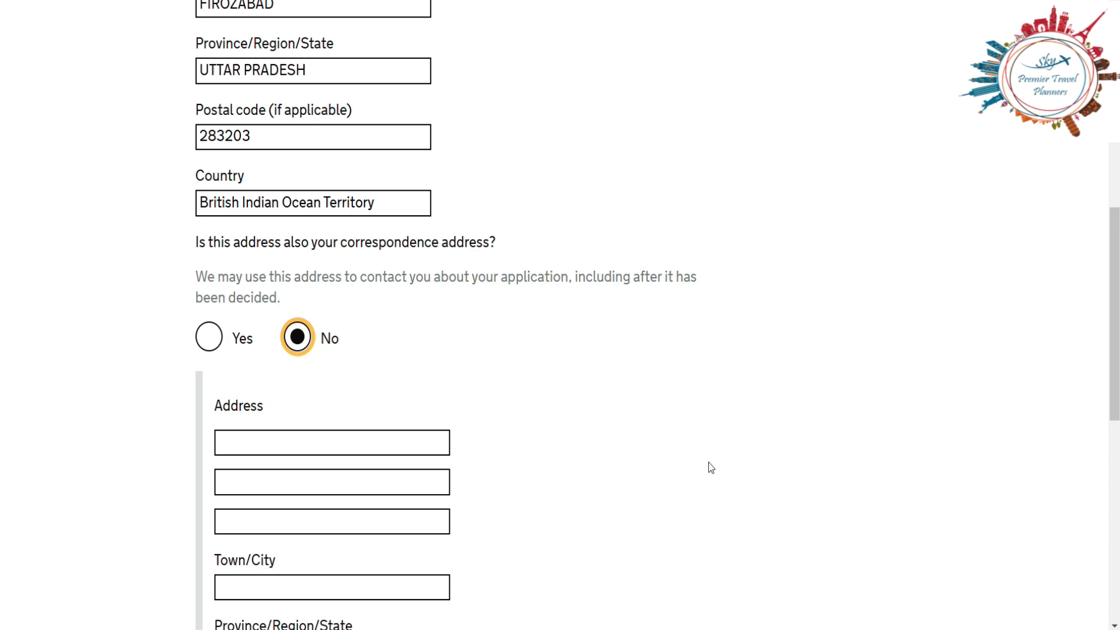
click(815, 446)
scroll(815, 446, down, 5)
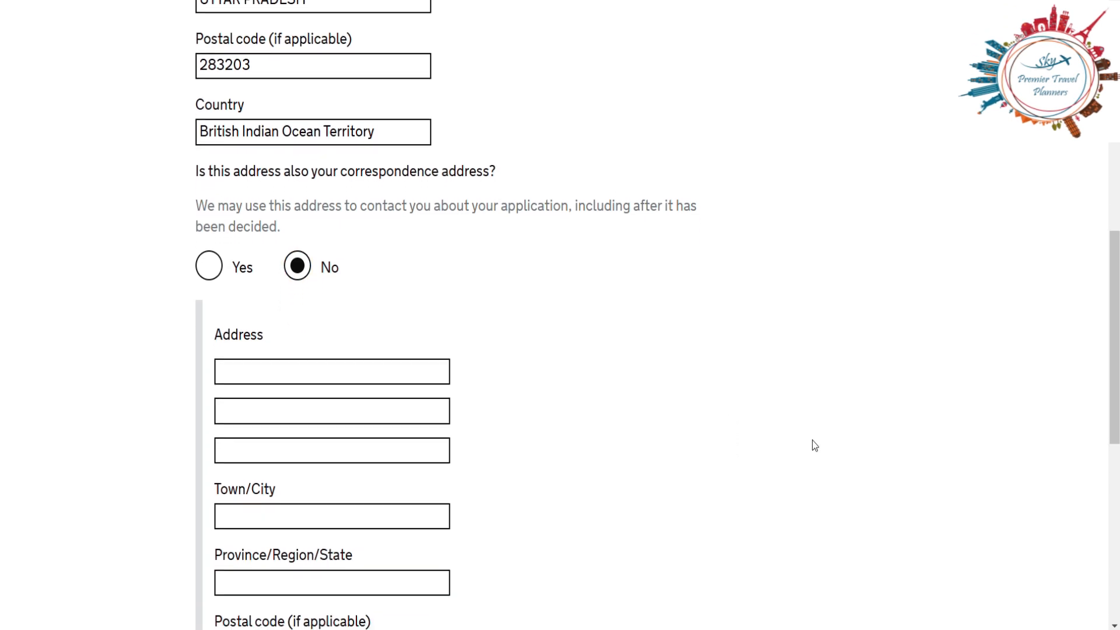
click(221, 209)
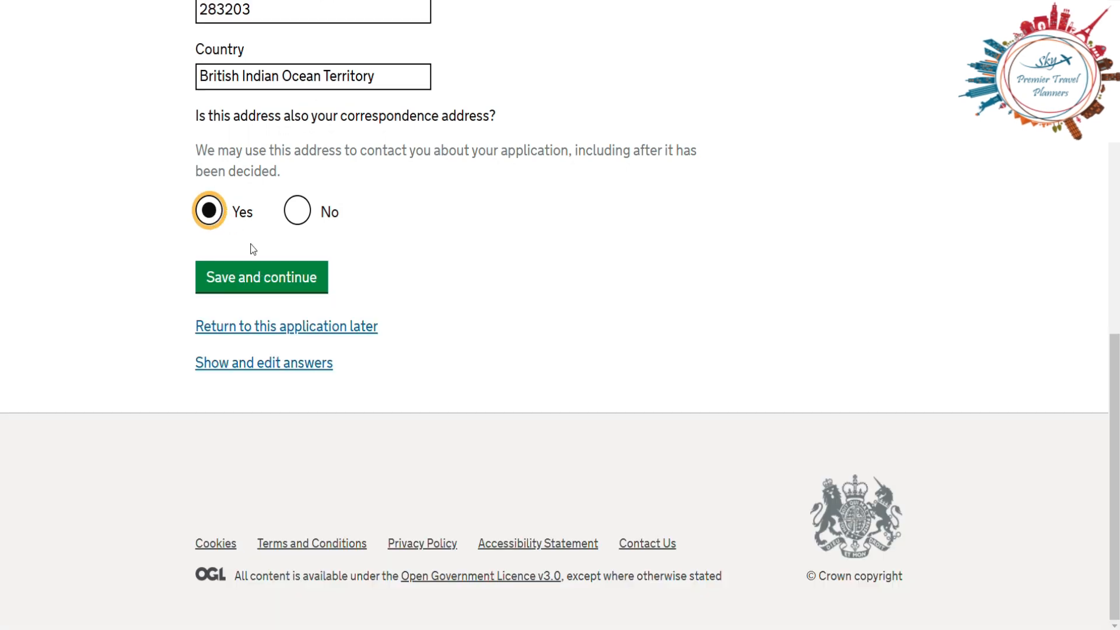
click(257, 281)
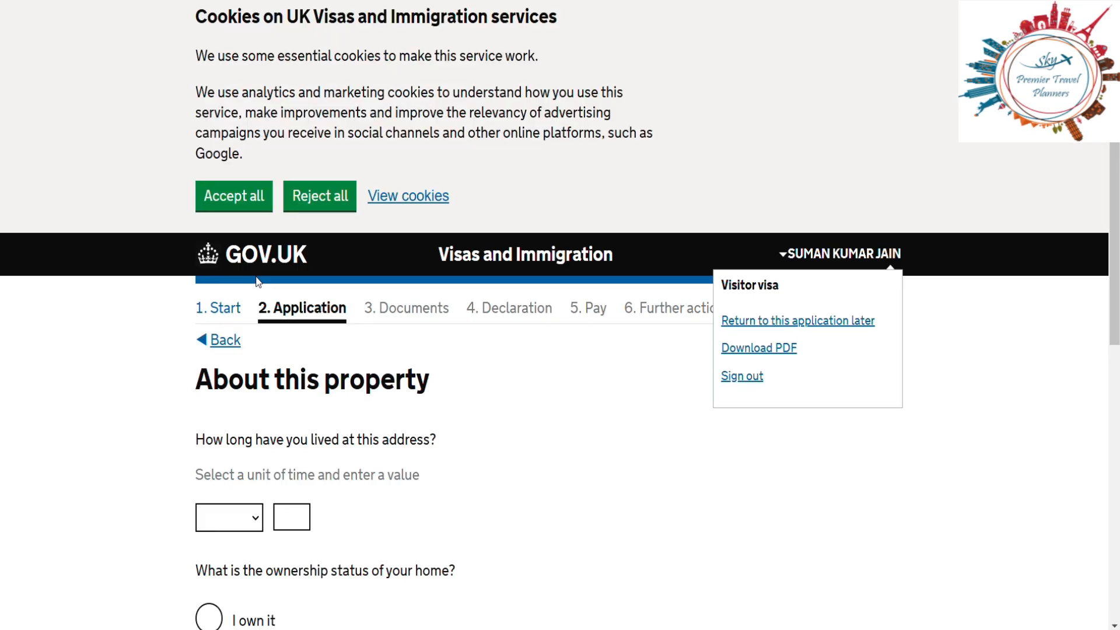
Step: Record 35 years lived at the address and ownership as 'I own it', then save
scroll(601, 419, down, 3)
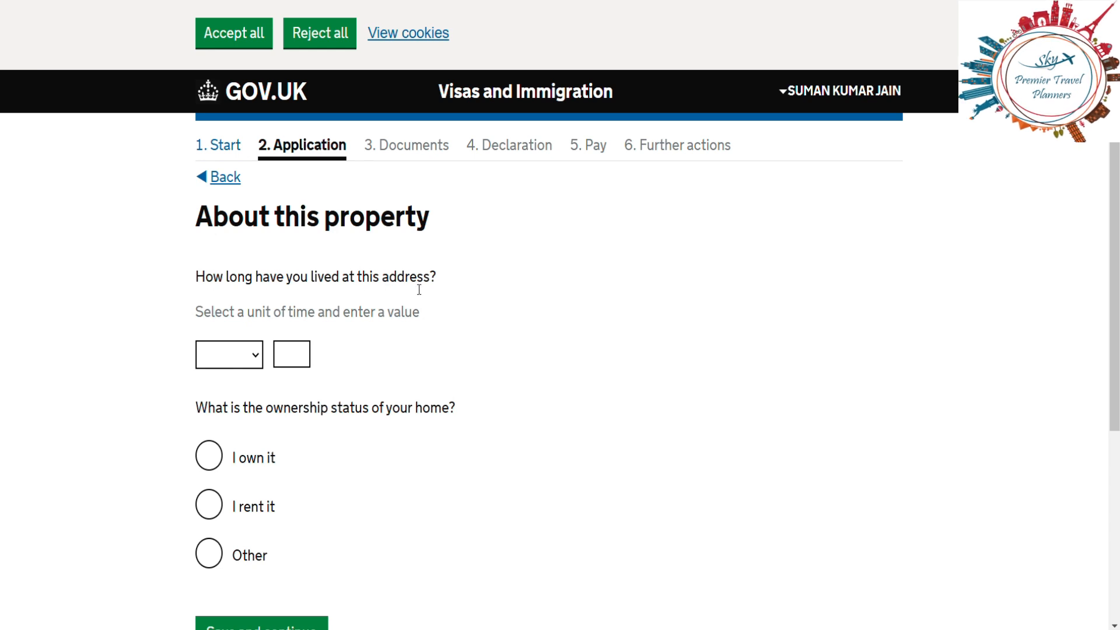
click(247, 357)
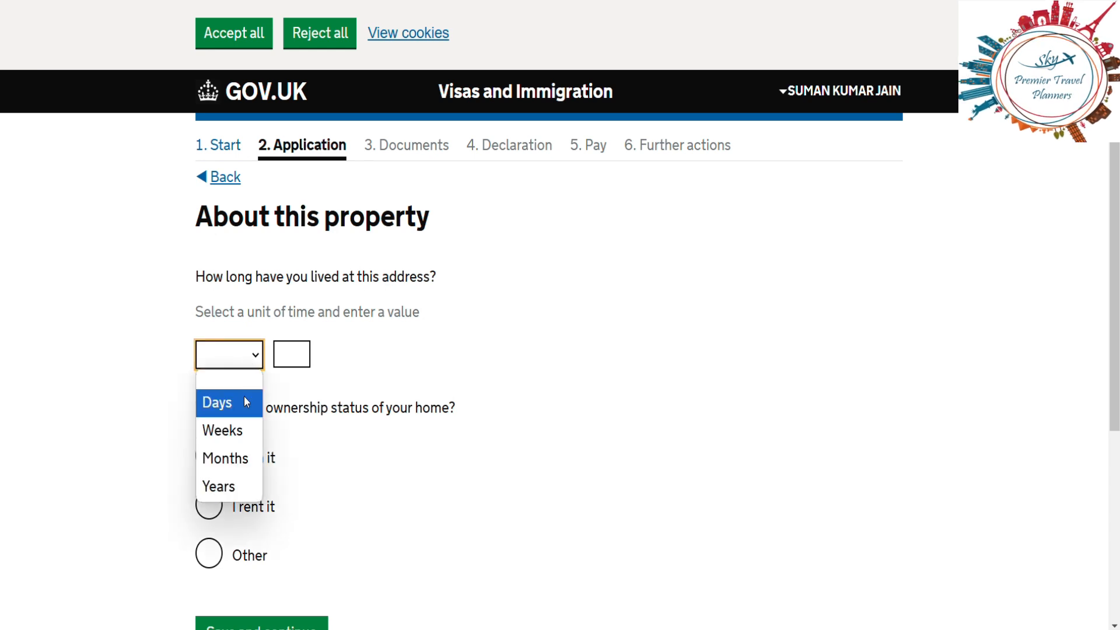
click(235, 485)
click(297, 357)
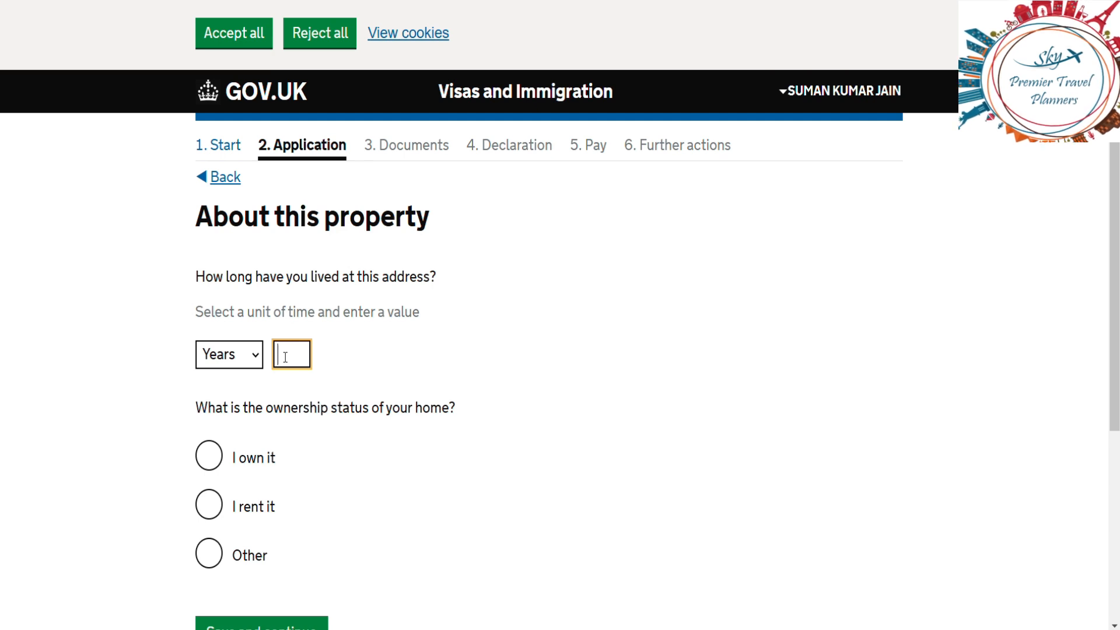
text(35)
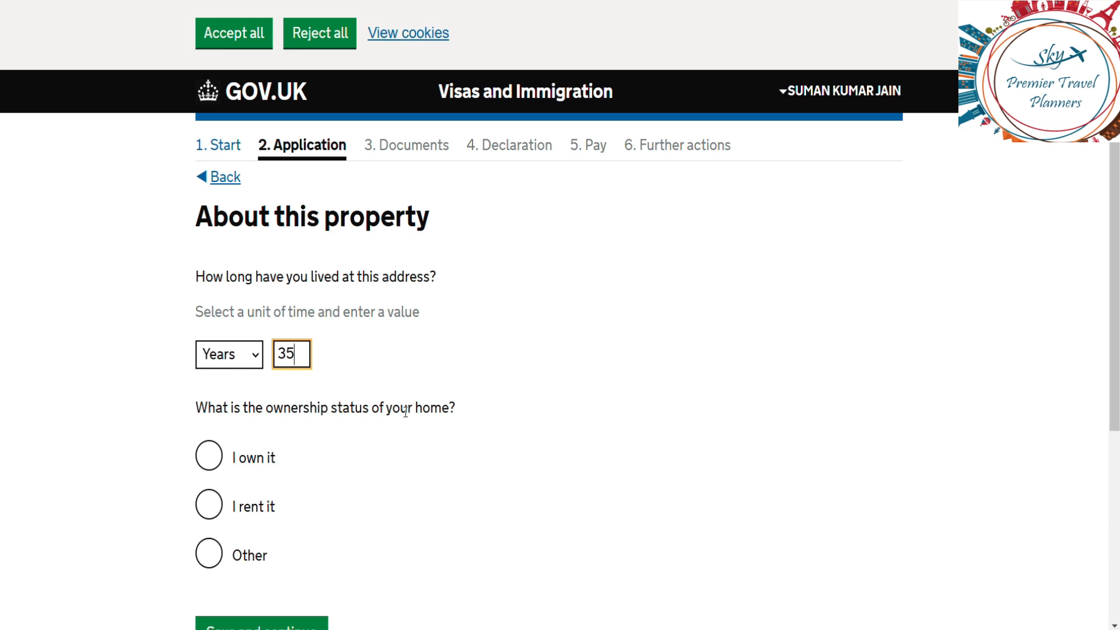
click(528, 419)
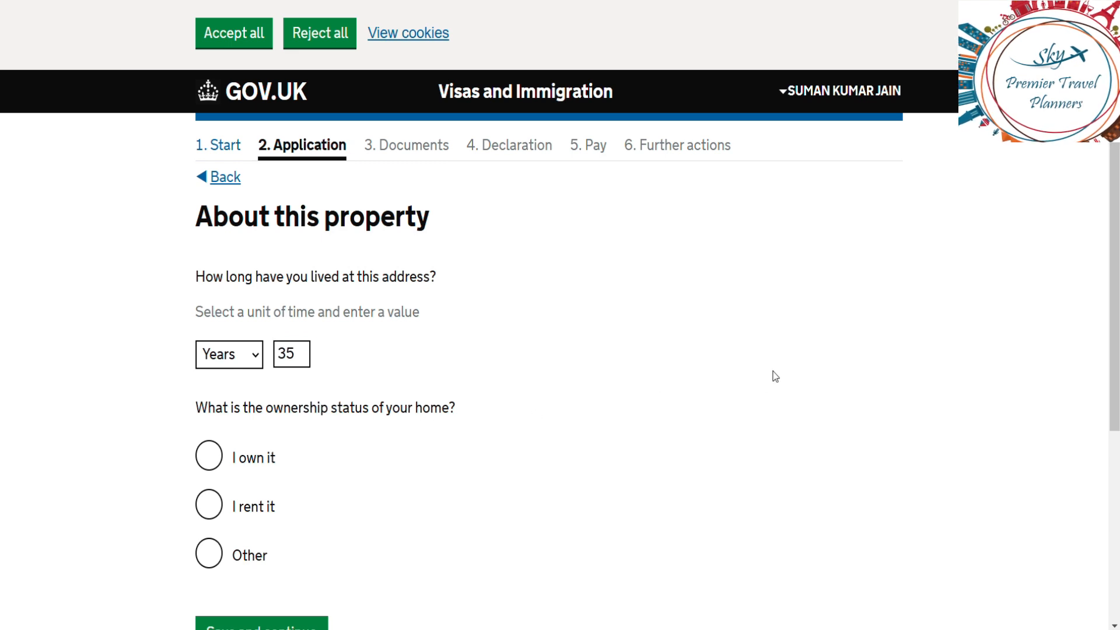
scroll(774, 375, down, 2)
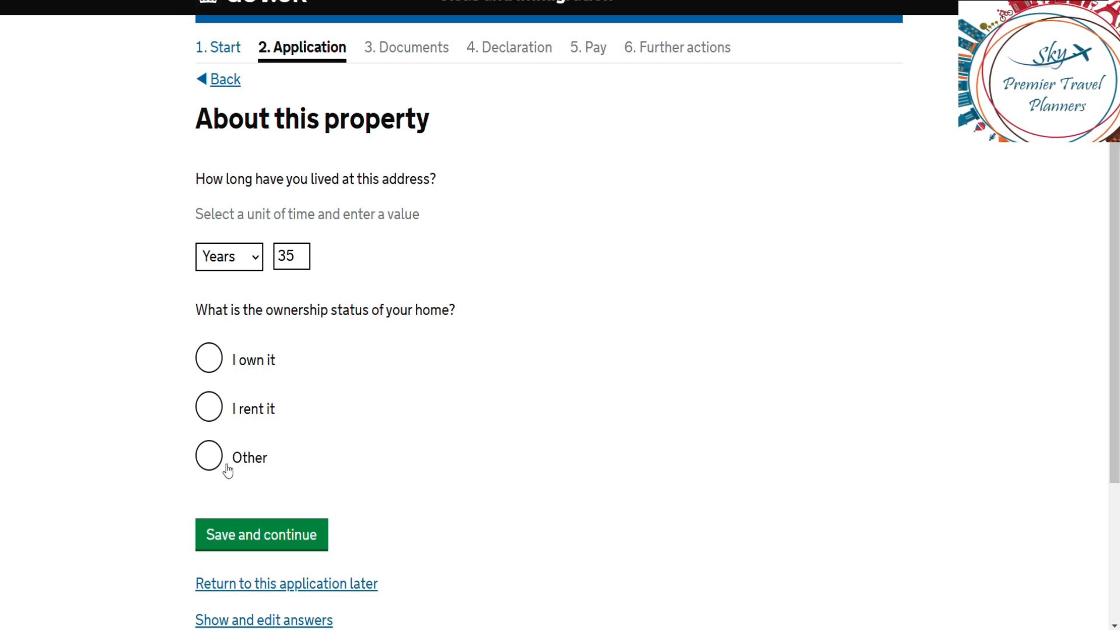
click(210, 359)
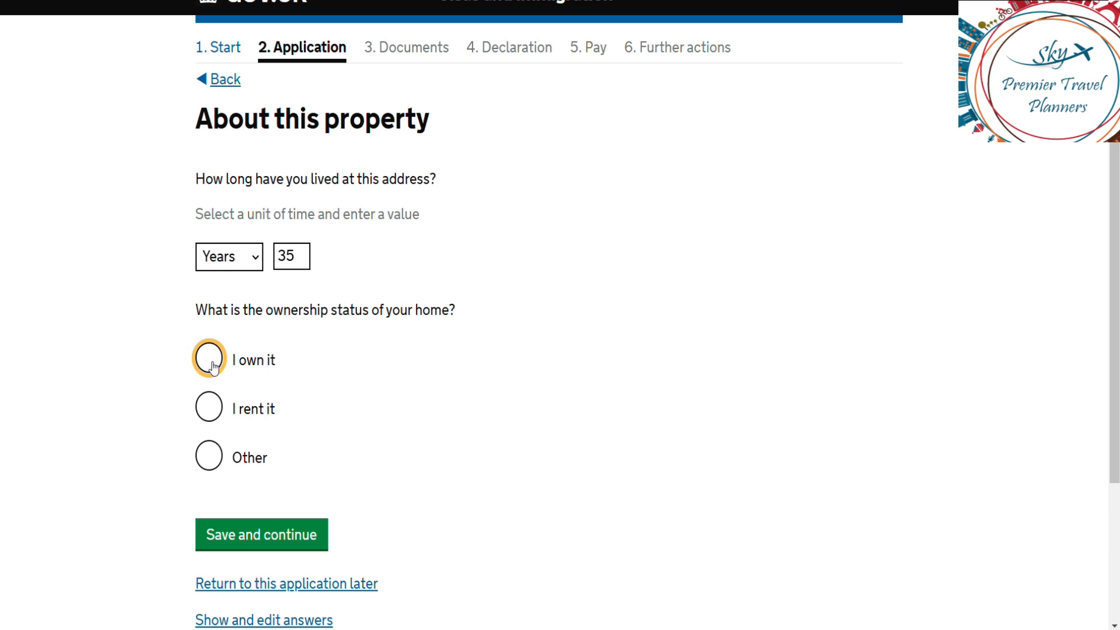
click(263, 545)
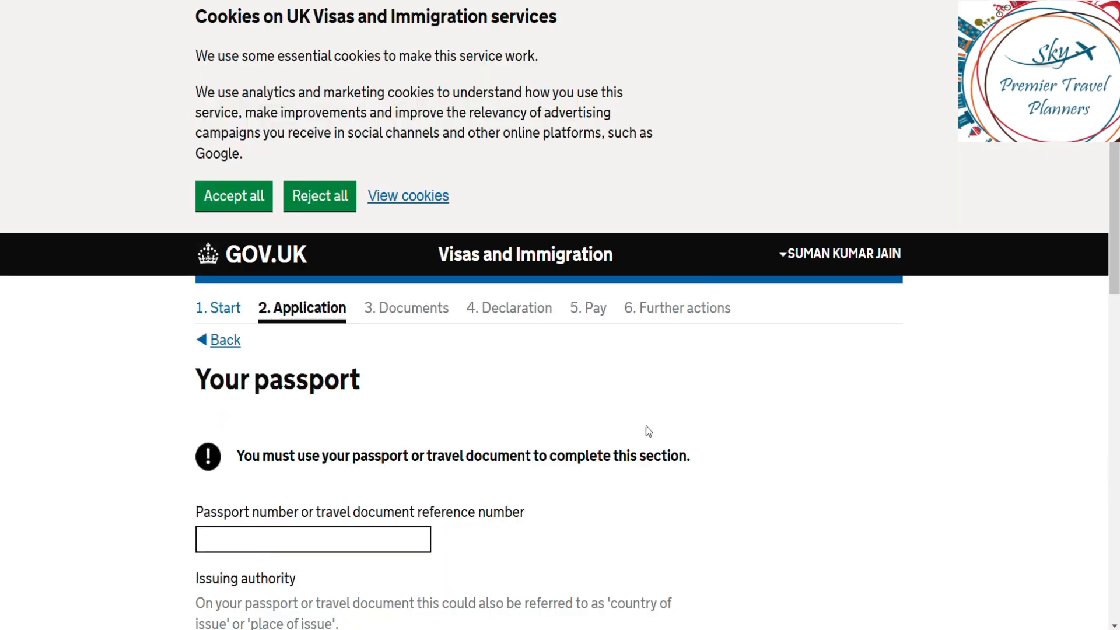
Step: Fill in the applicant's passport number from the saved autofill entry
scroll(651, 428, down, 3)
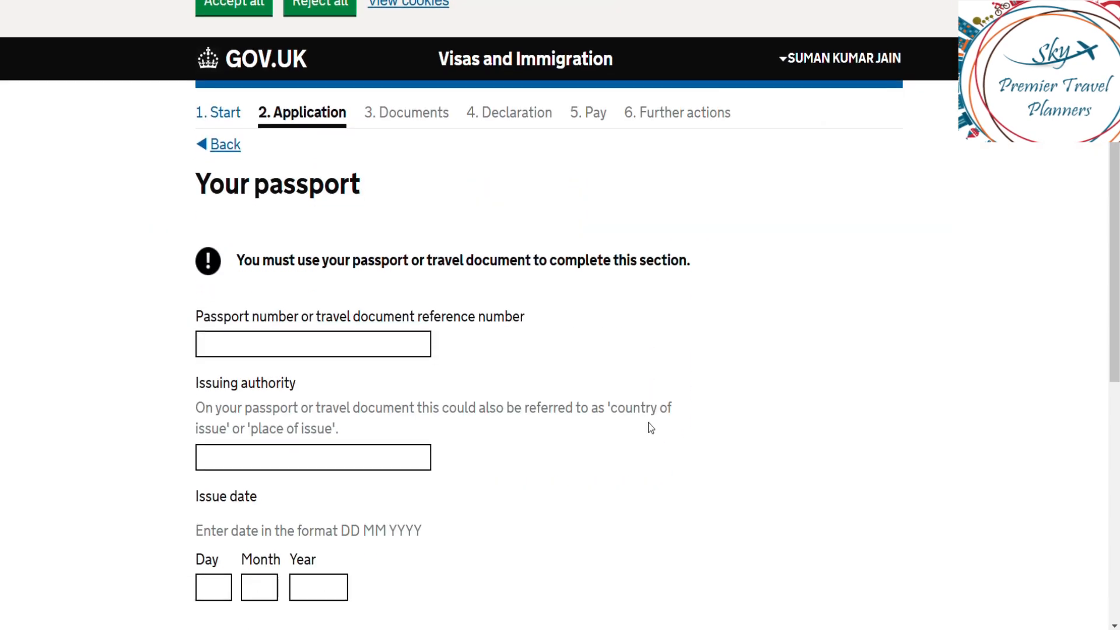
click(270, 337)
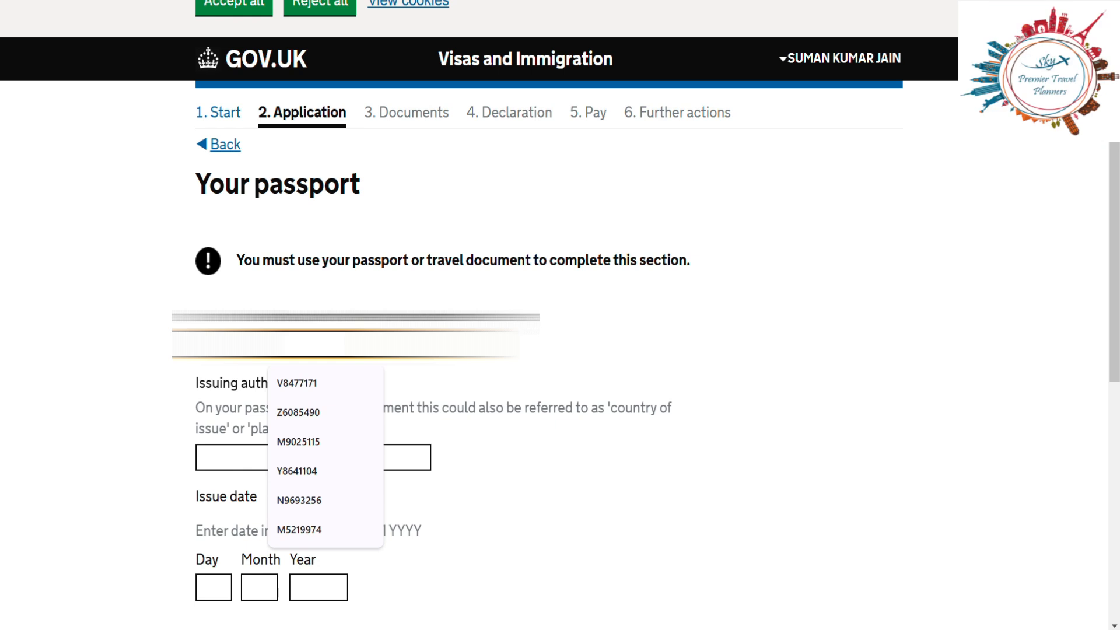
click(342, 385)
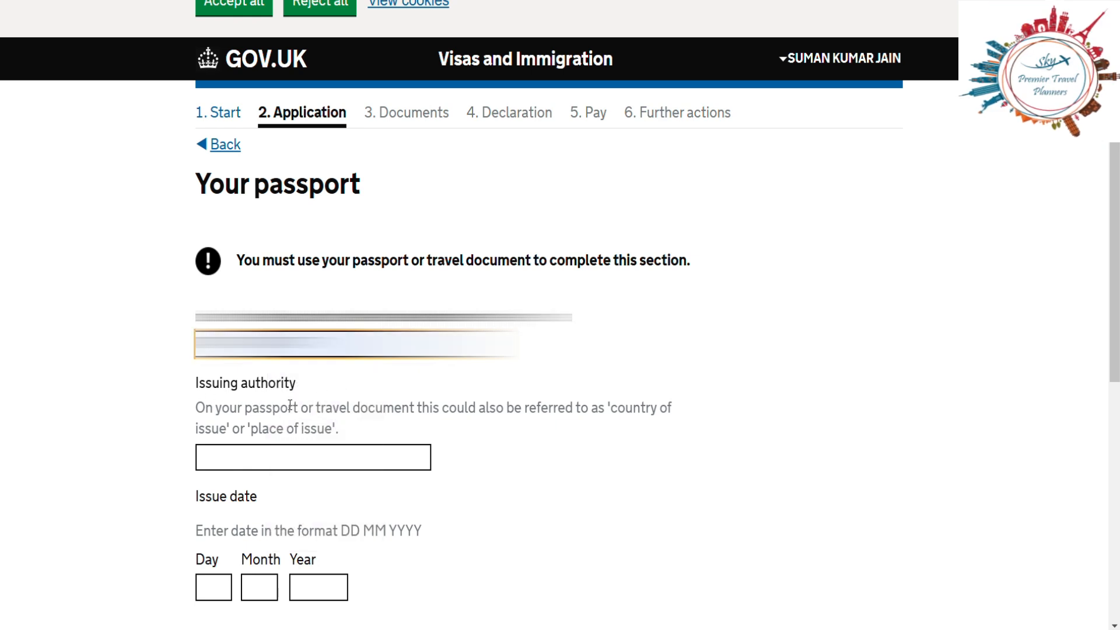
click(268, 455)
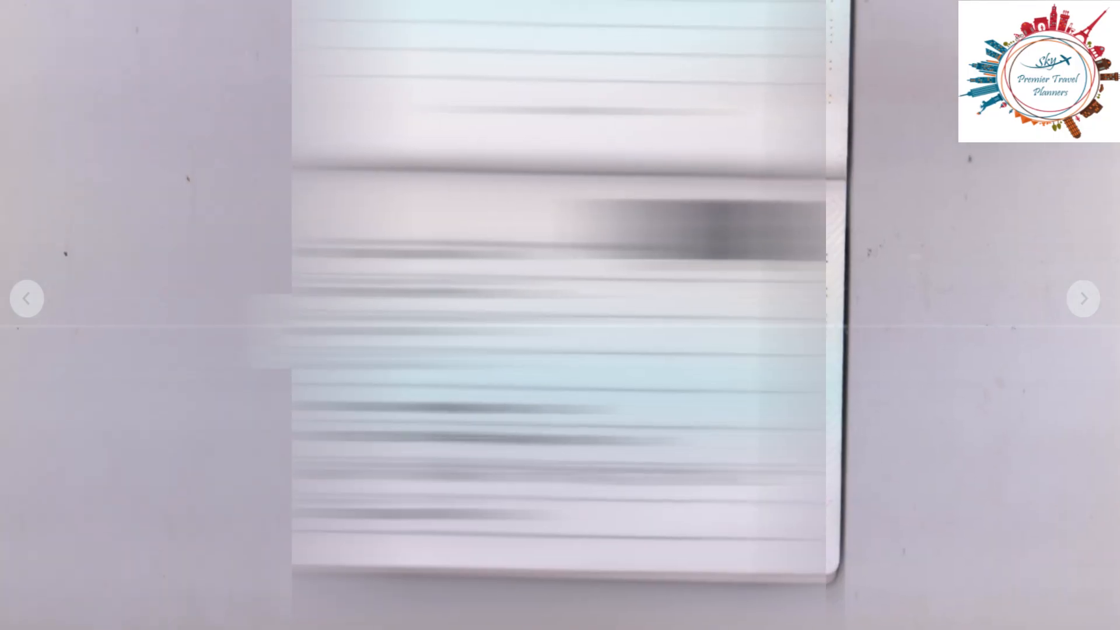
Step: Zoom out and view the next passport photo in WhatsApp to read its issue details
click(834, 433)
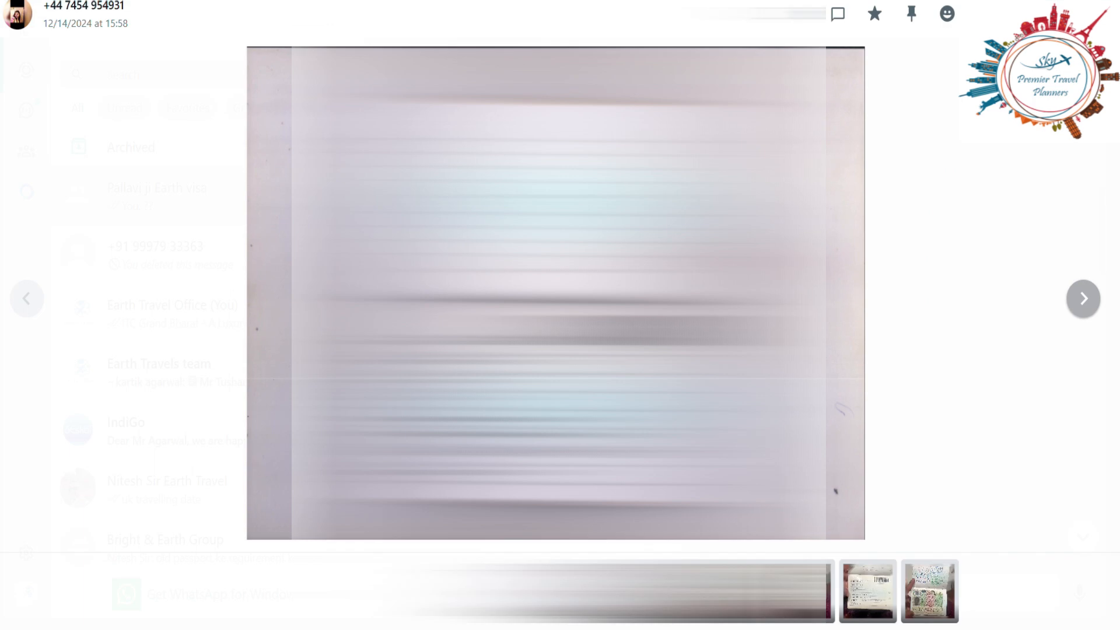
key(Right)
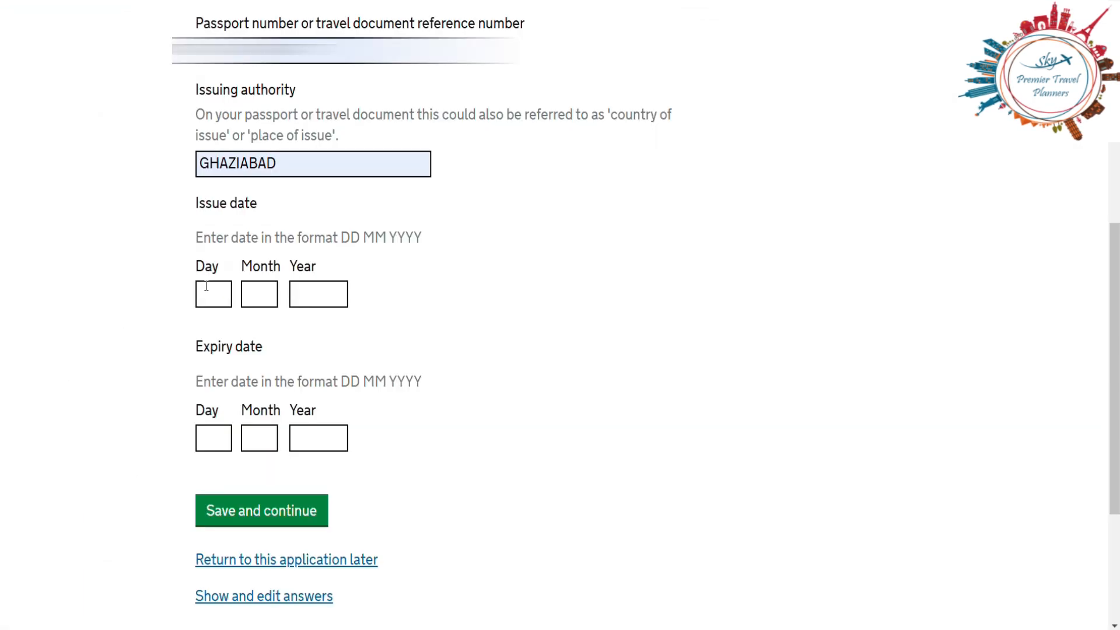
click(208, 288)
Step: Enter passport issue date 02 04 2023 and expiry date 01 04 2033, then save
text(02)
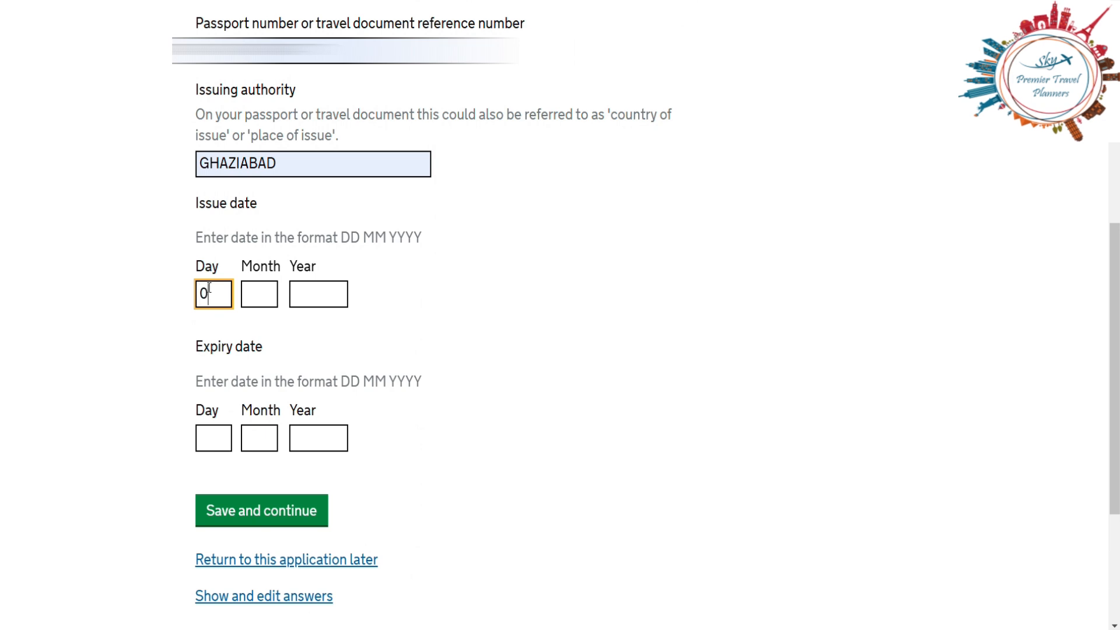
click(264, 297)
text(04)
click(325, 297)
text(2023)
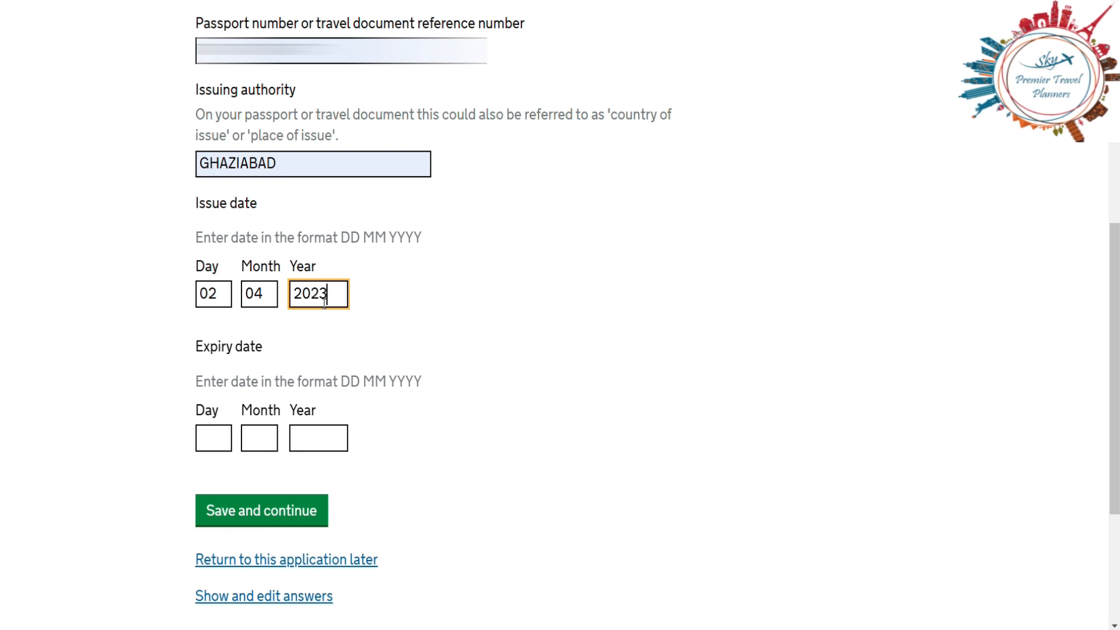
click(209, 442)
text(01)
click(257, 444)
text(04)
click(324, 442)
text(2033)
click(262, 516)
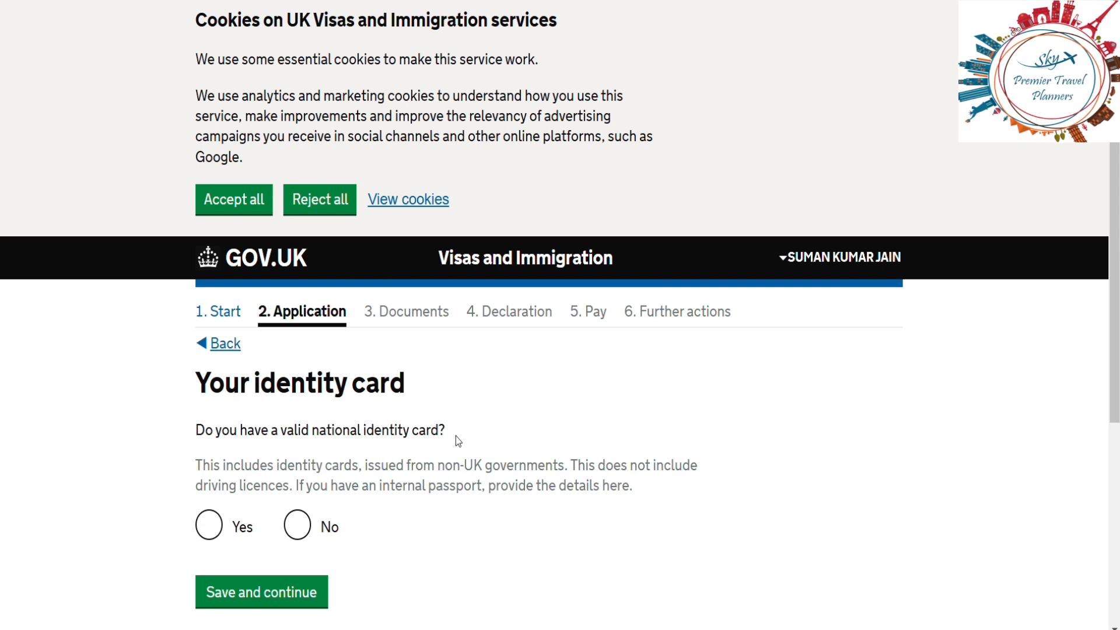
Step: Declare a national identity card with its card number and INDIA as issuing authority, then save
click(218, 528)
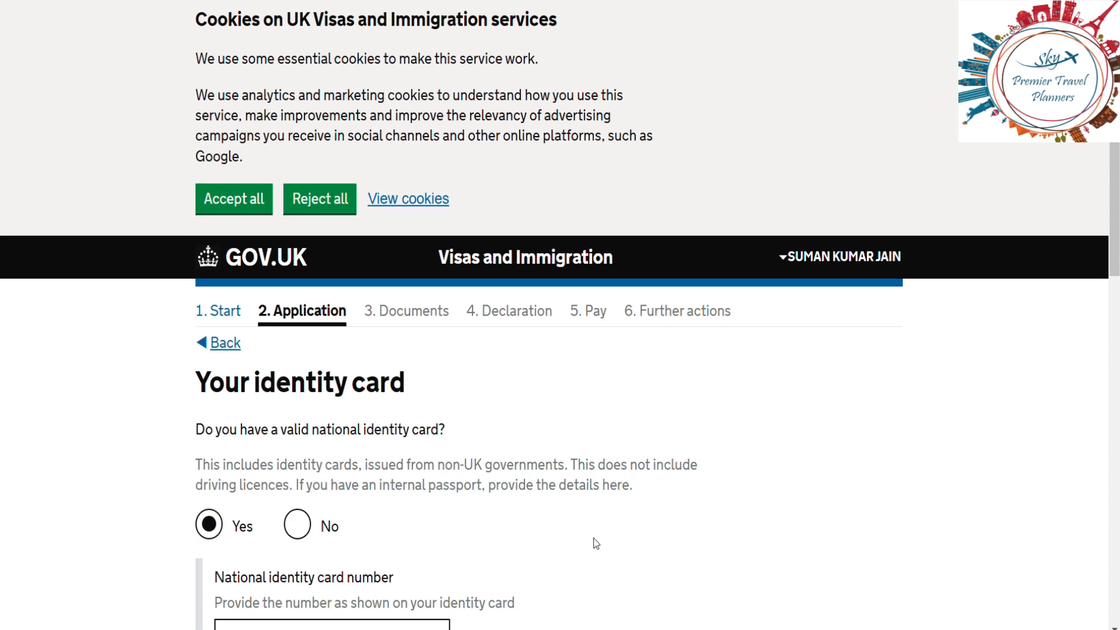
scroll(596, 543, down, 1)
scroll(593, 538, down, 2)
click(306, 472)
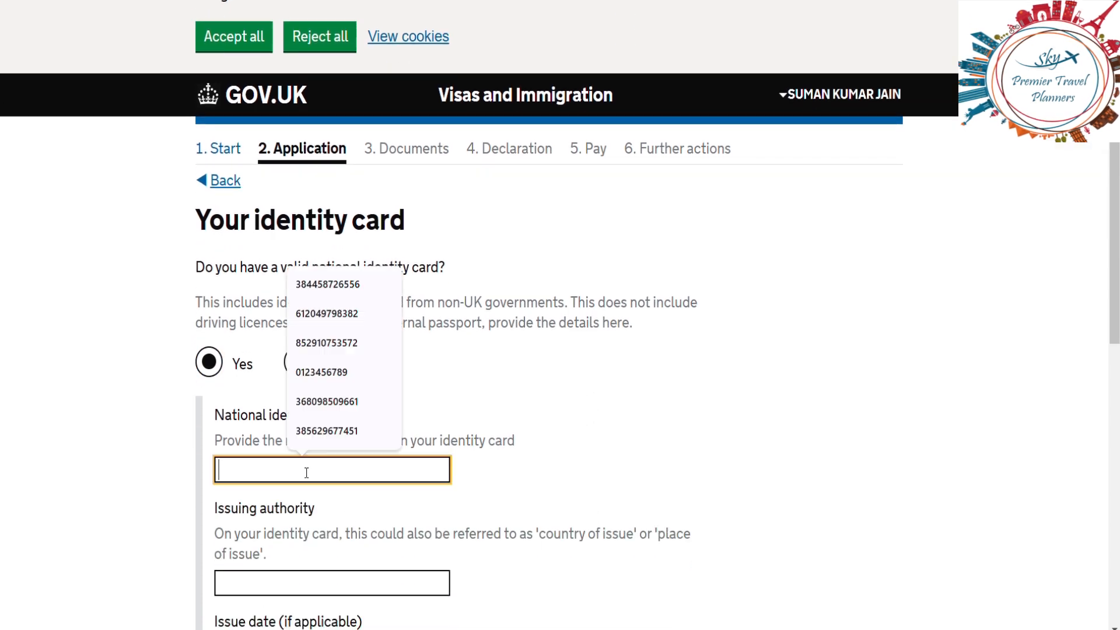
text(32)
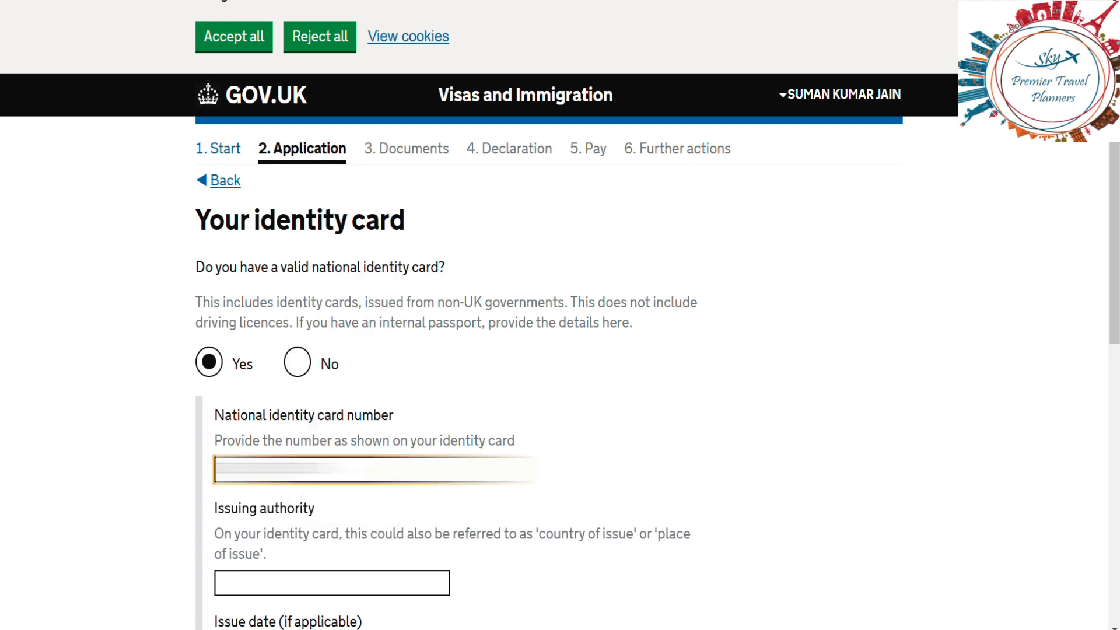
click(540, 488)
scroll(543, 494, down, 3)
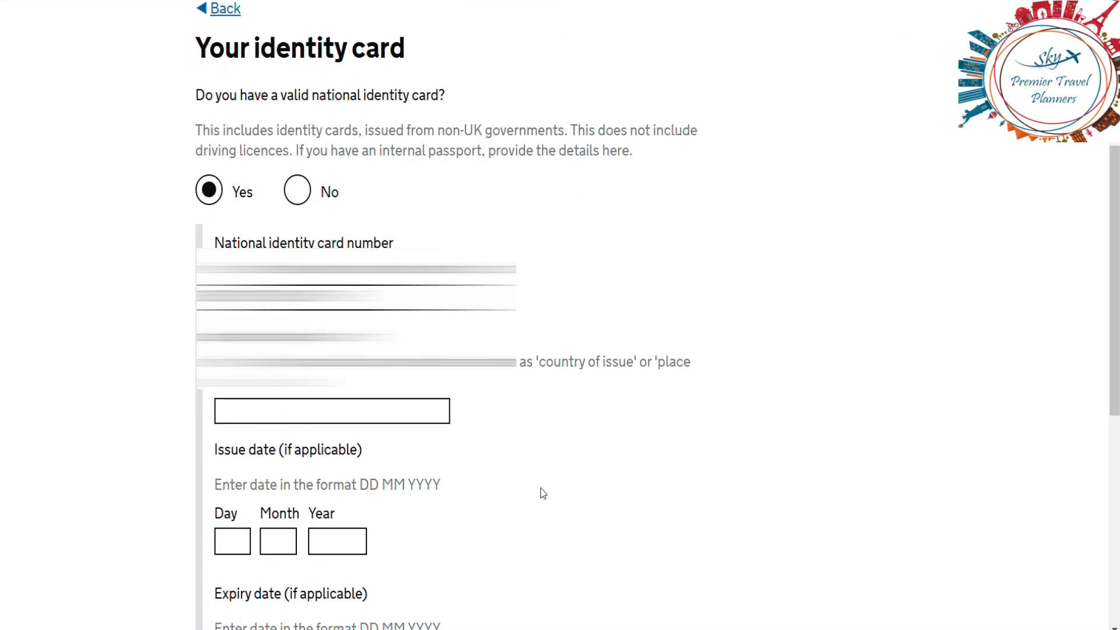
click(302, 396)
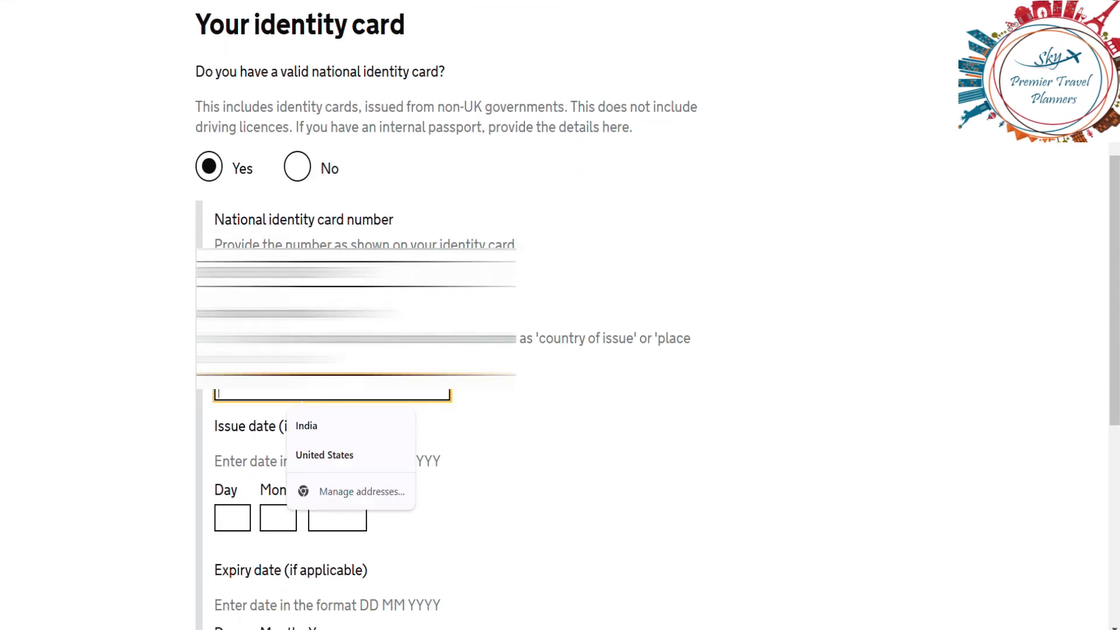
text(INDIA)
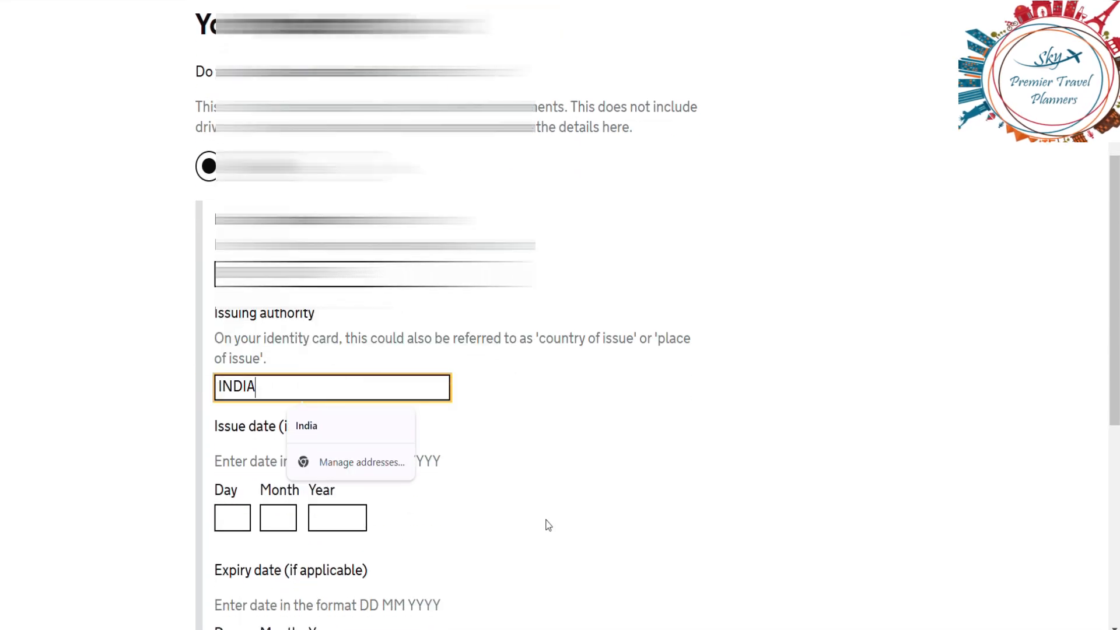
click(548, 525)
scroll(548, 525, down, 5)
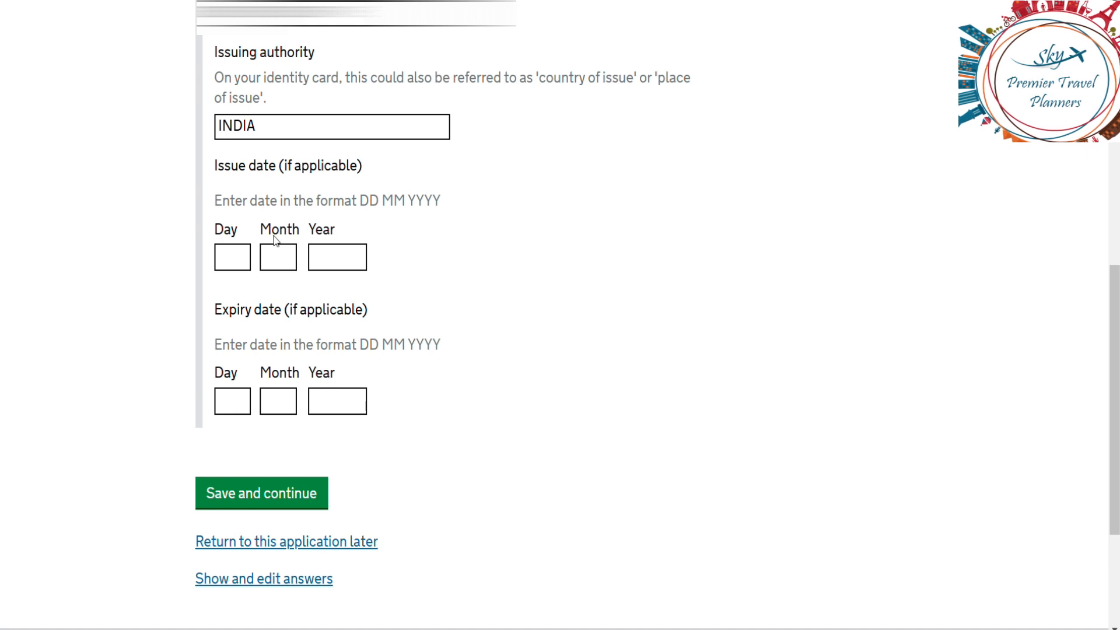
click(313, 499)
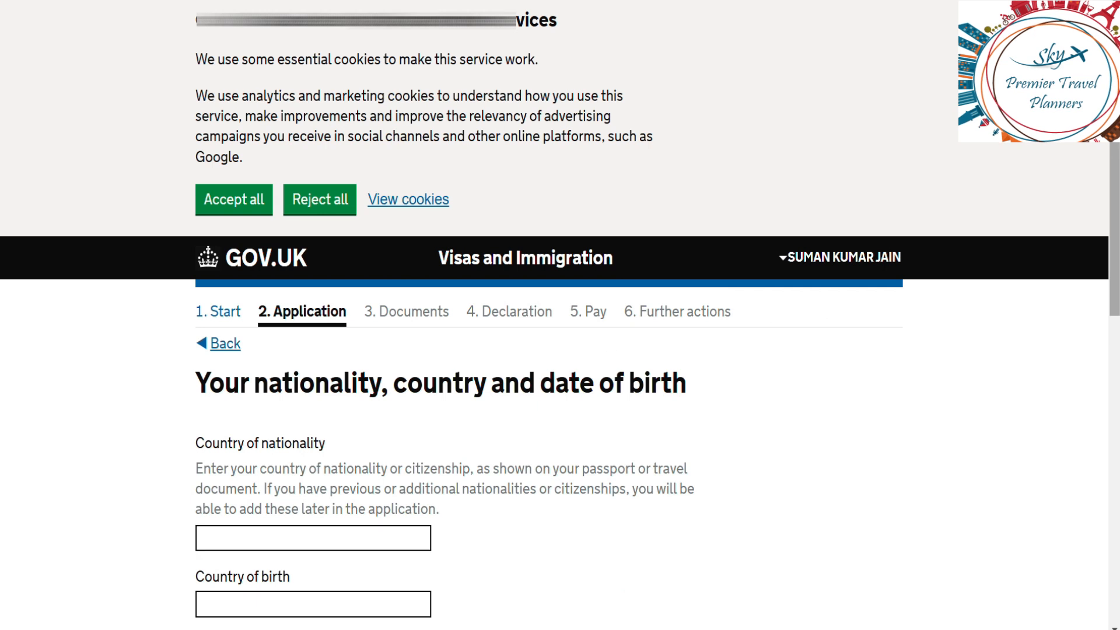
Step: Set nationality and country of birth to India and place of birth to MATHURA, UTTAR PRADESH
scroll(537, 297, down, 4)
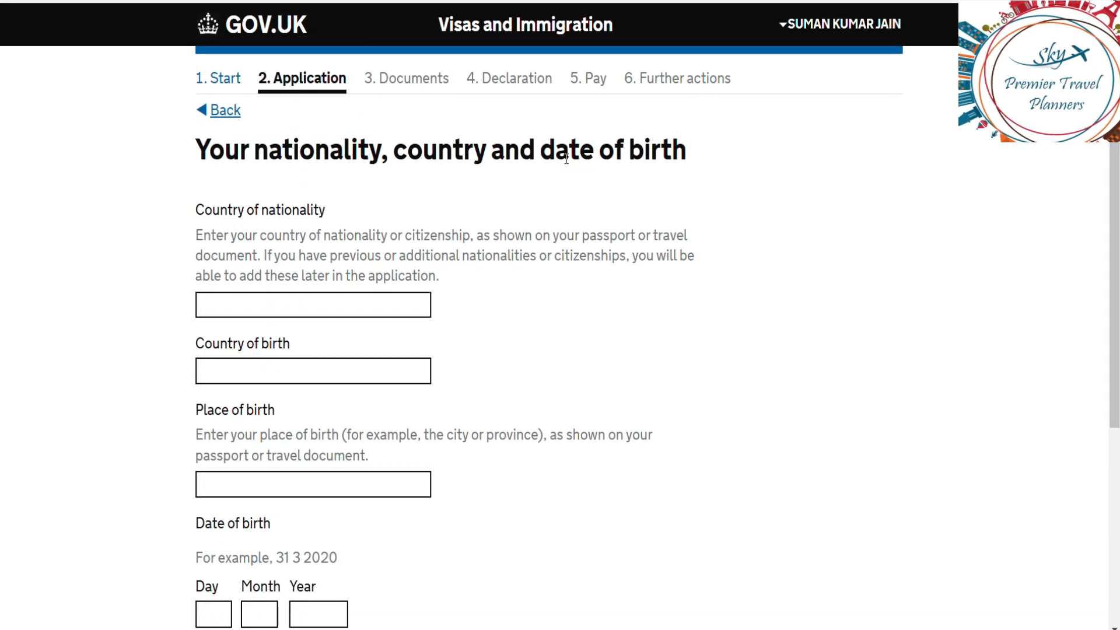
click(251, 314)
text(INDIA)
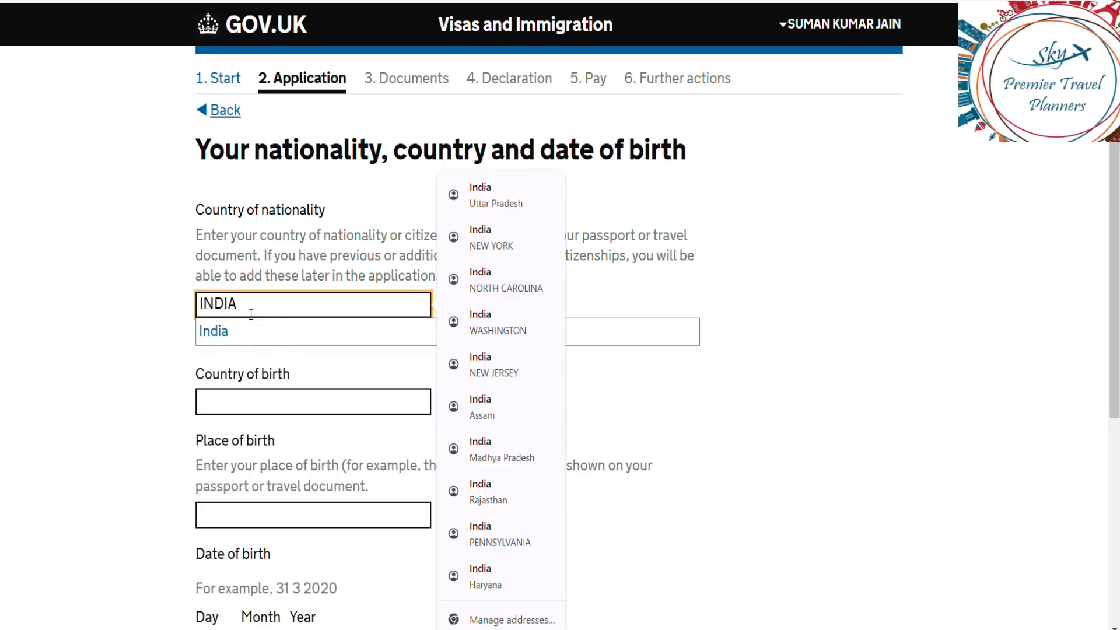
click(279, 329)
click(274, 362)
text(INDI)
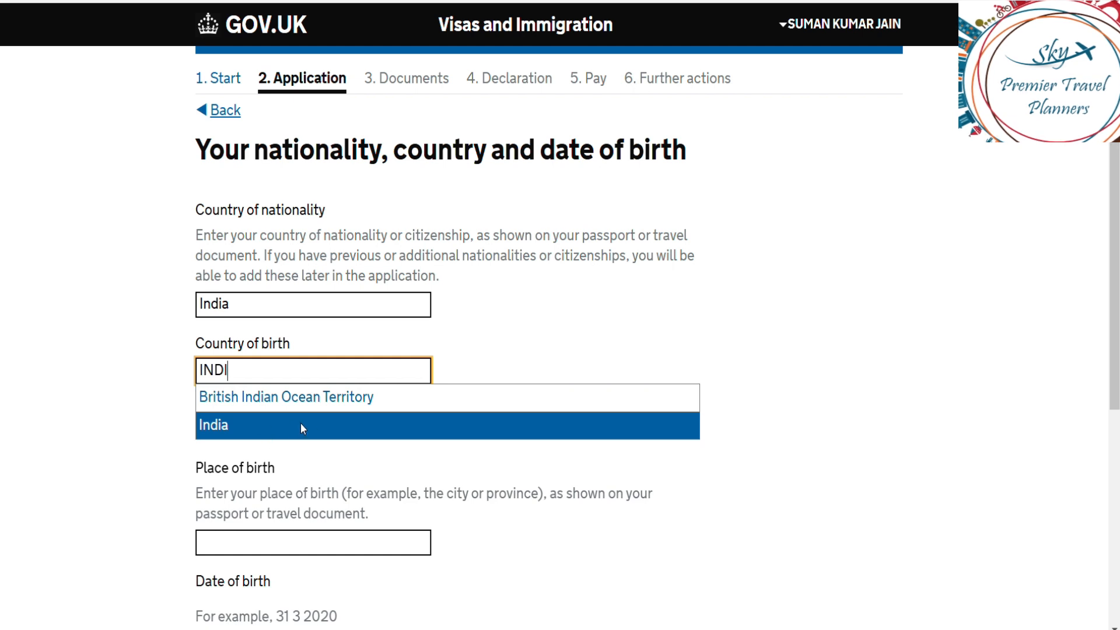
click(559, 420)
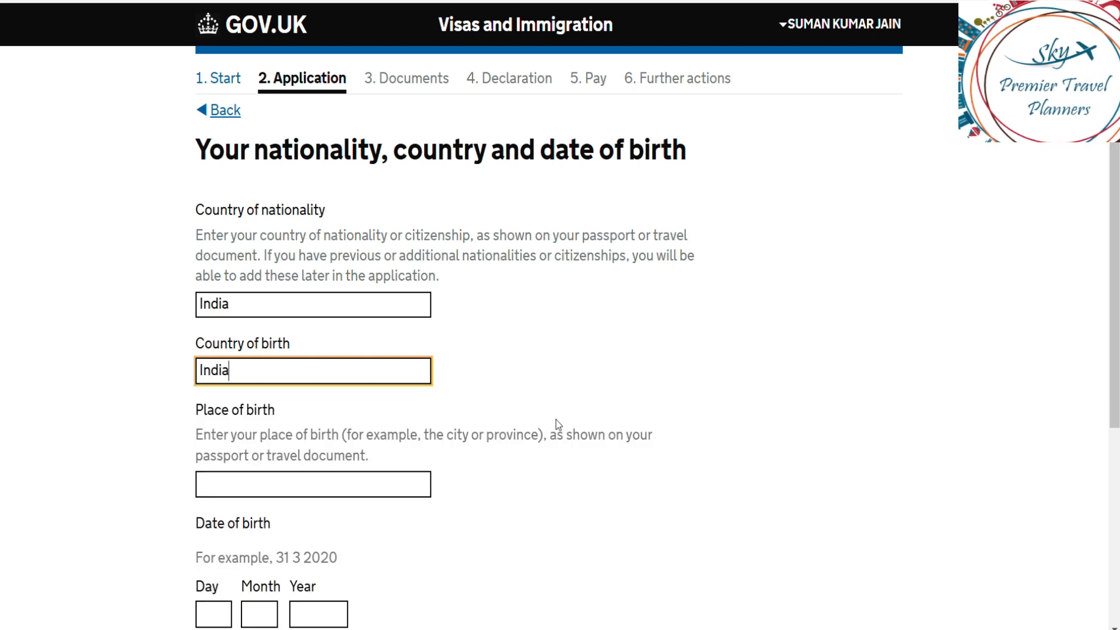
click(285, 490)
text(M)
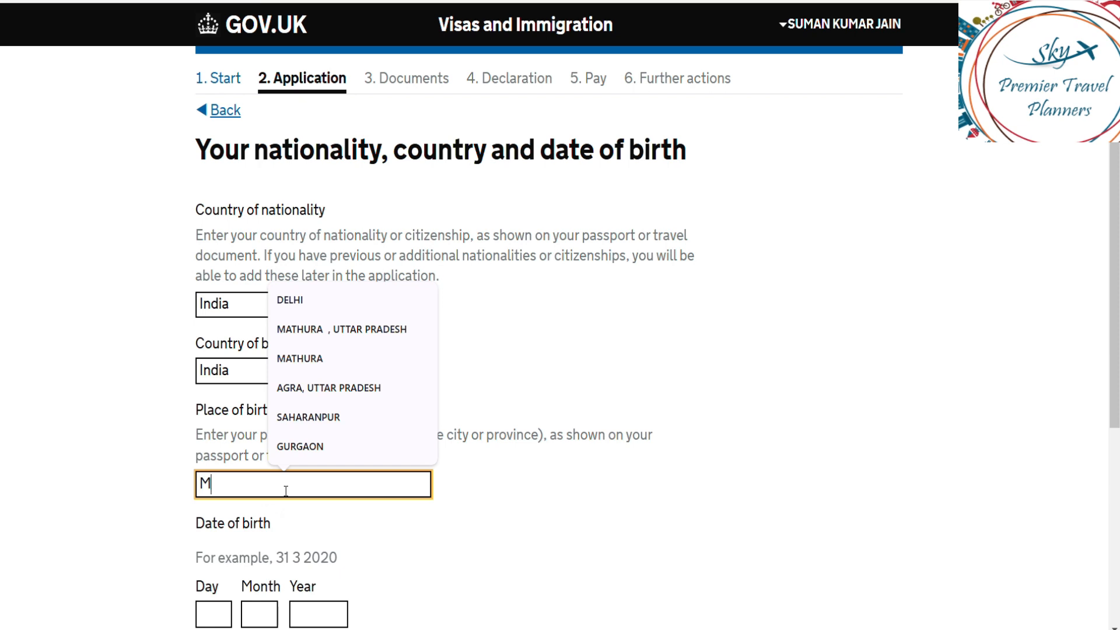
text(ATHURA , UTTAR PRADESH)
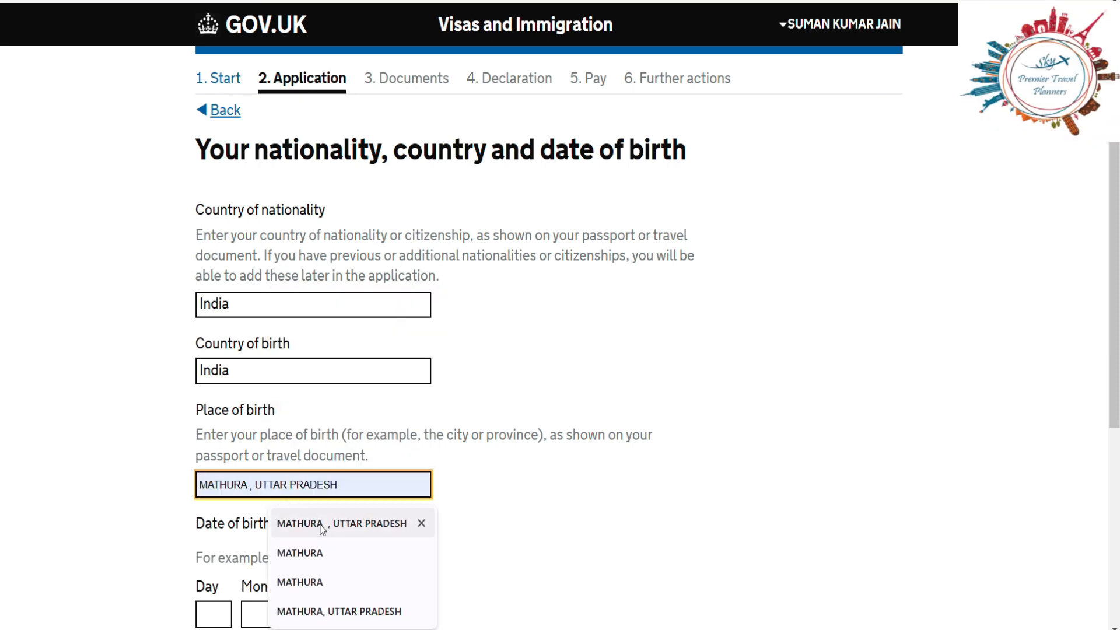
click(322, 528)
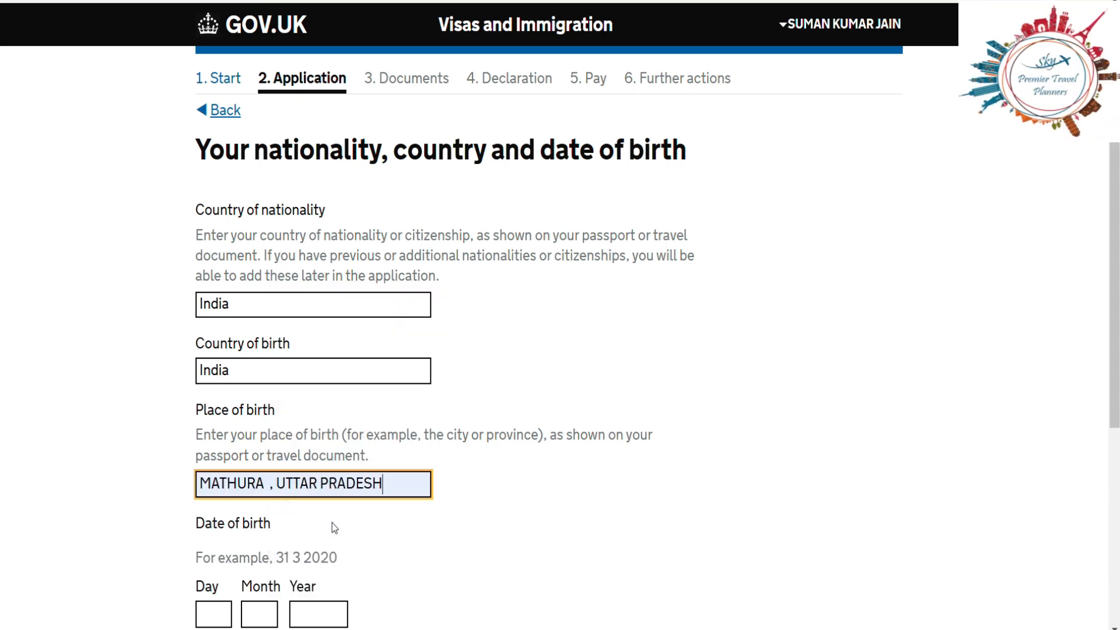
Step: Fill in the day, month and year of birth and save the birth details
scroll(626, 458, down, 3)
scroll(628, 461, down, 2)
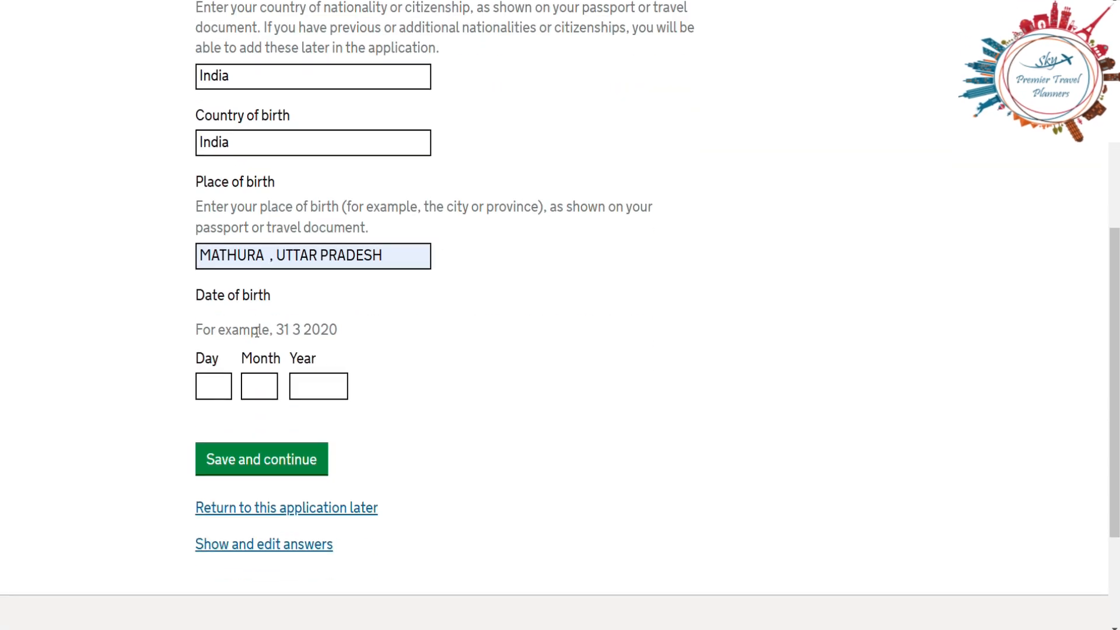
click(213, 386)
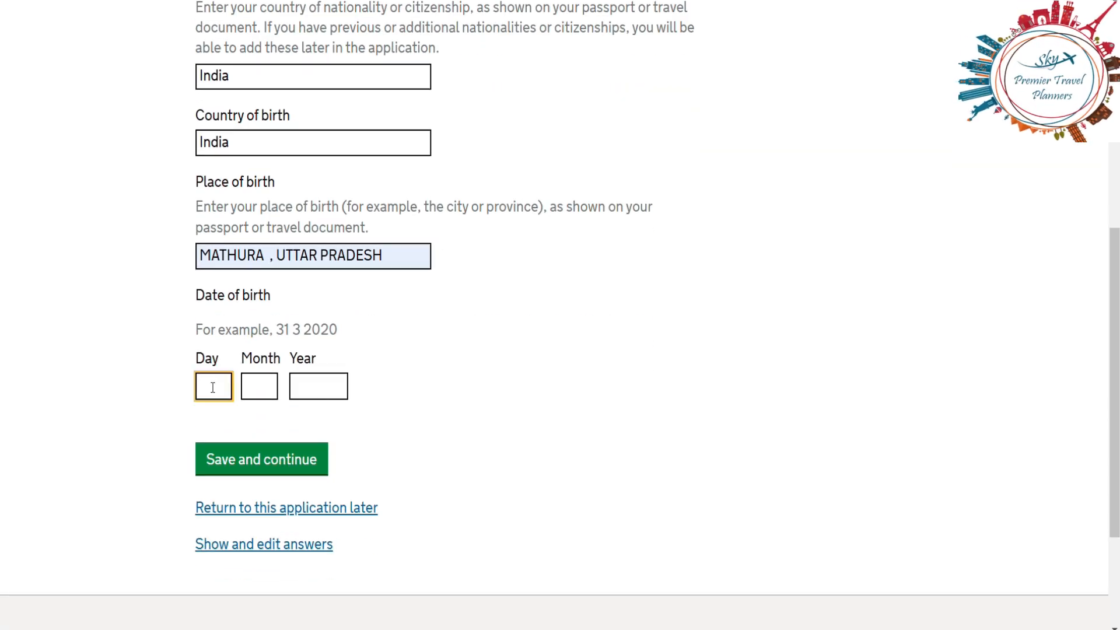
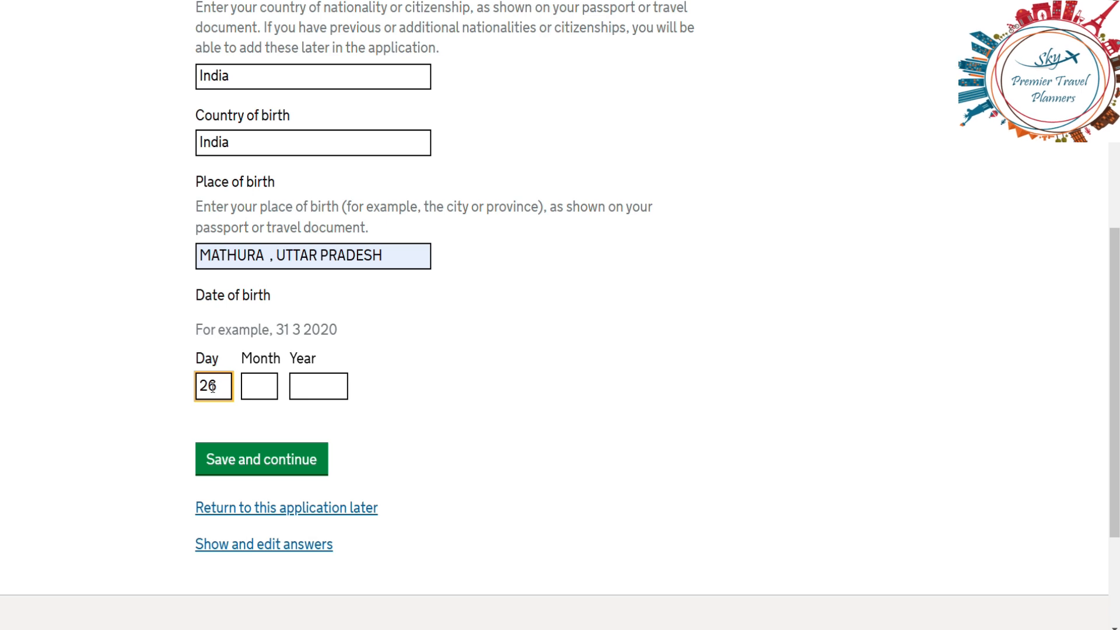
click(265, 394)
text(04)
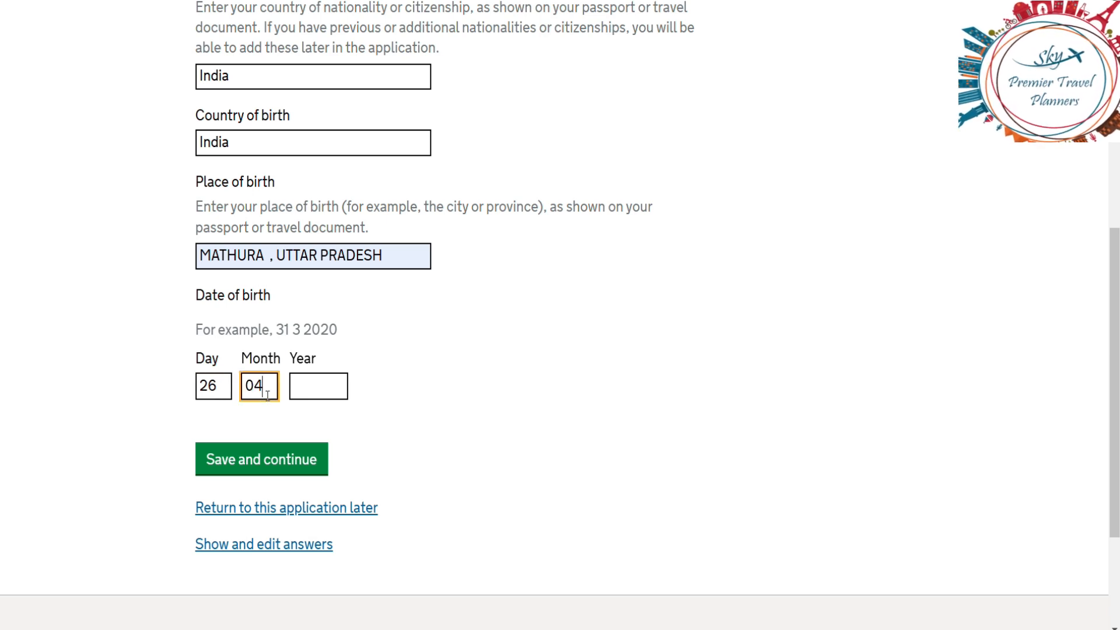
click(320, 390)
text(1998)
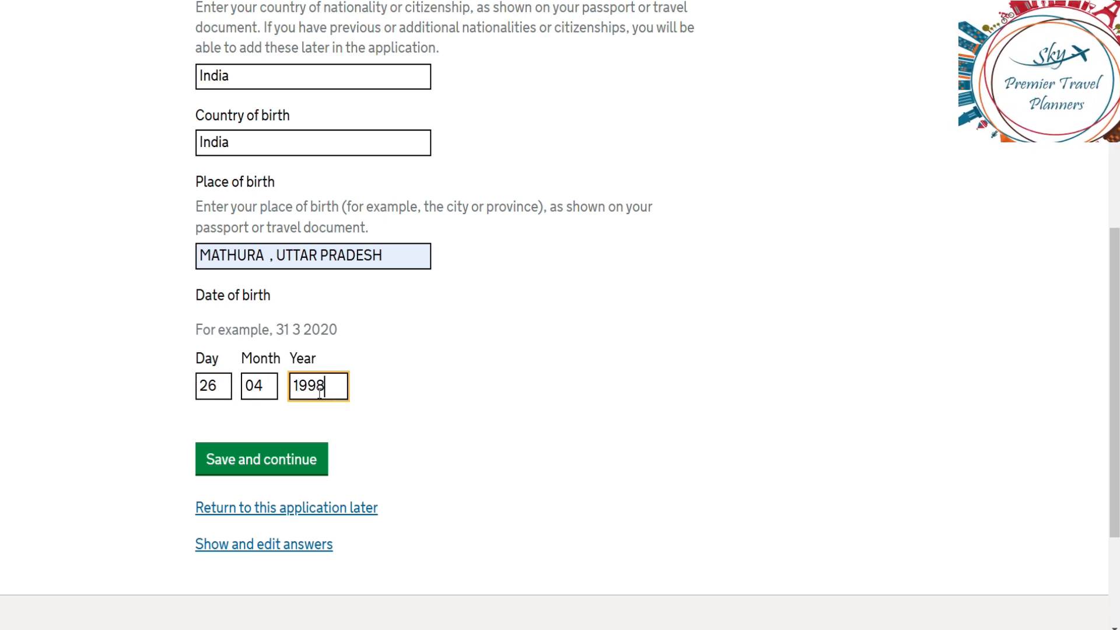
click(275, 473)
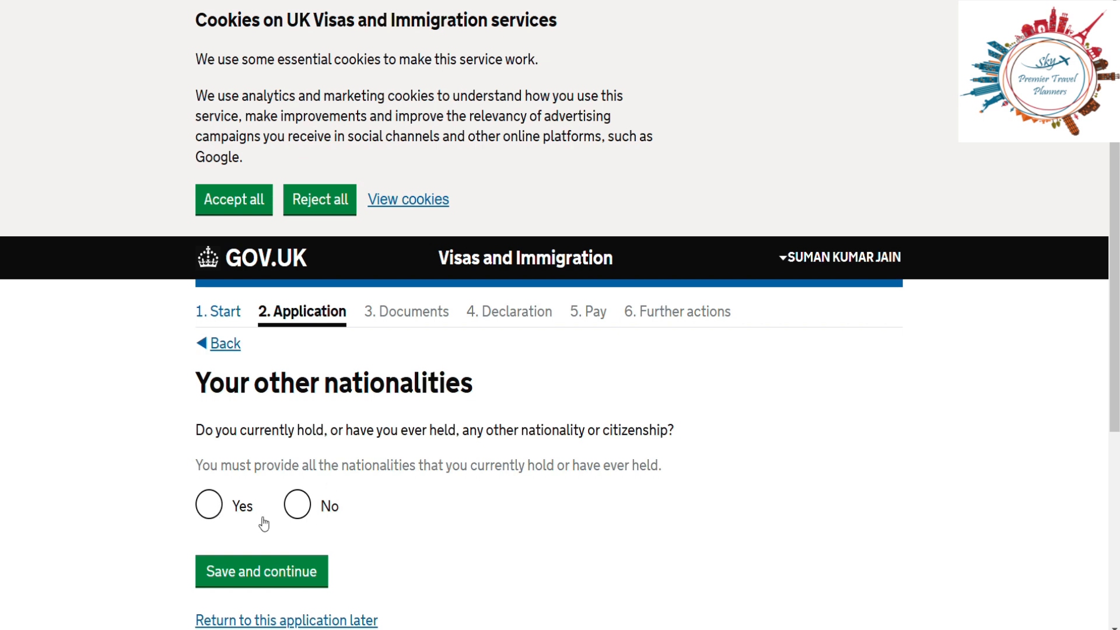
Step: Answer No to holding any other nationality and save
click(197, 505)
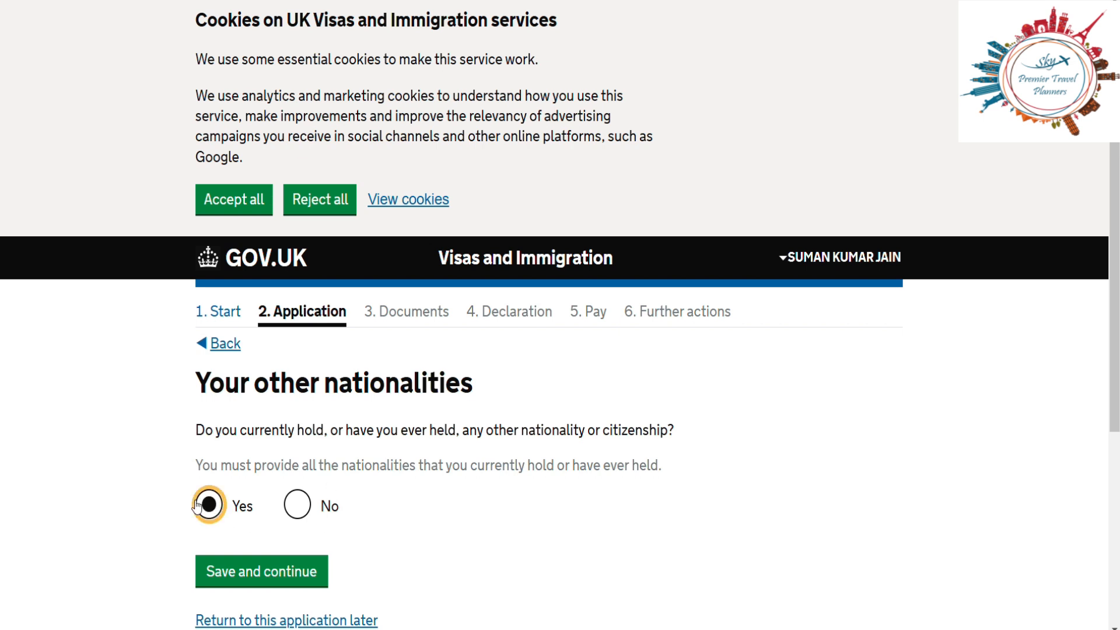
click(299, 504)
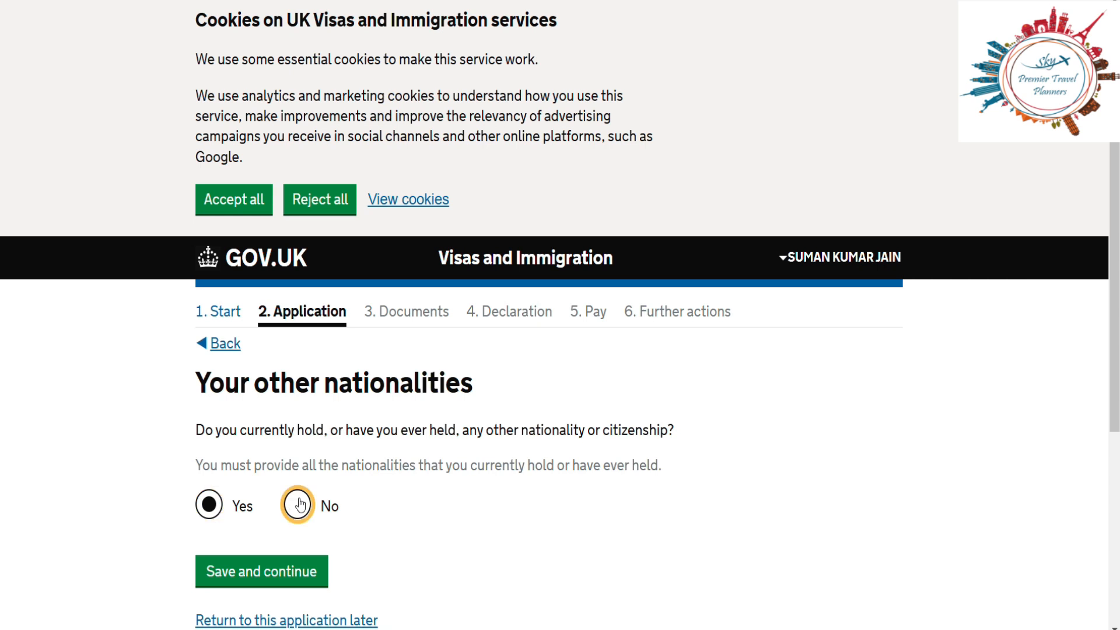
click(282, 572)
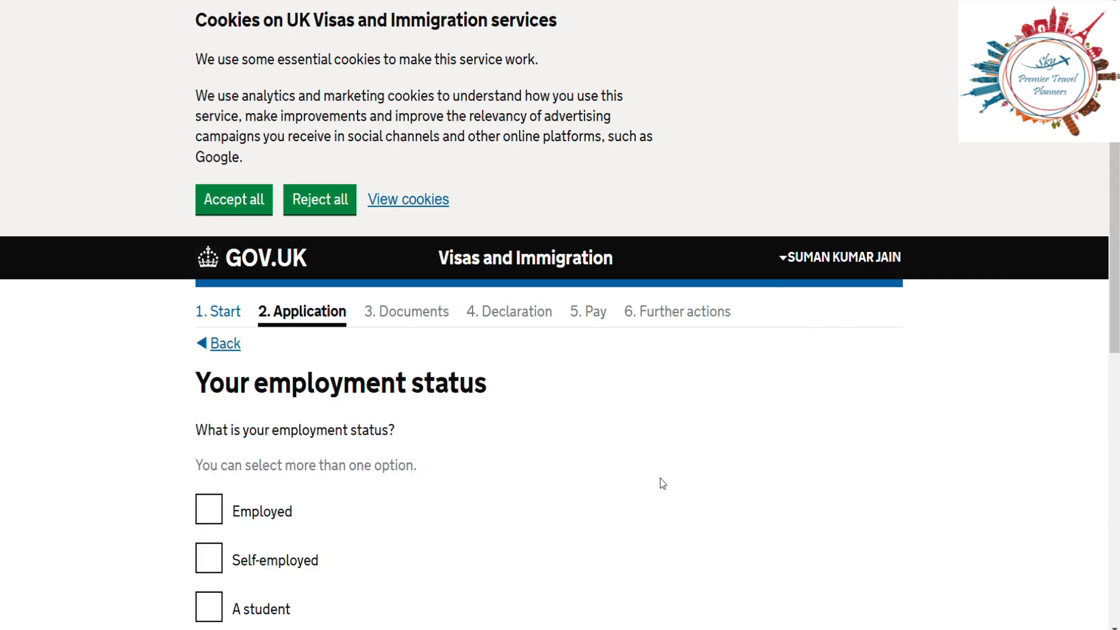
Step: Mark the employment status as Self-employed and save
scroll(584, 471, down, 4)
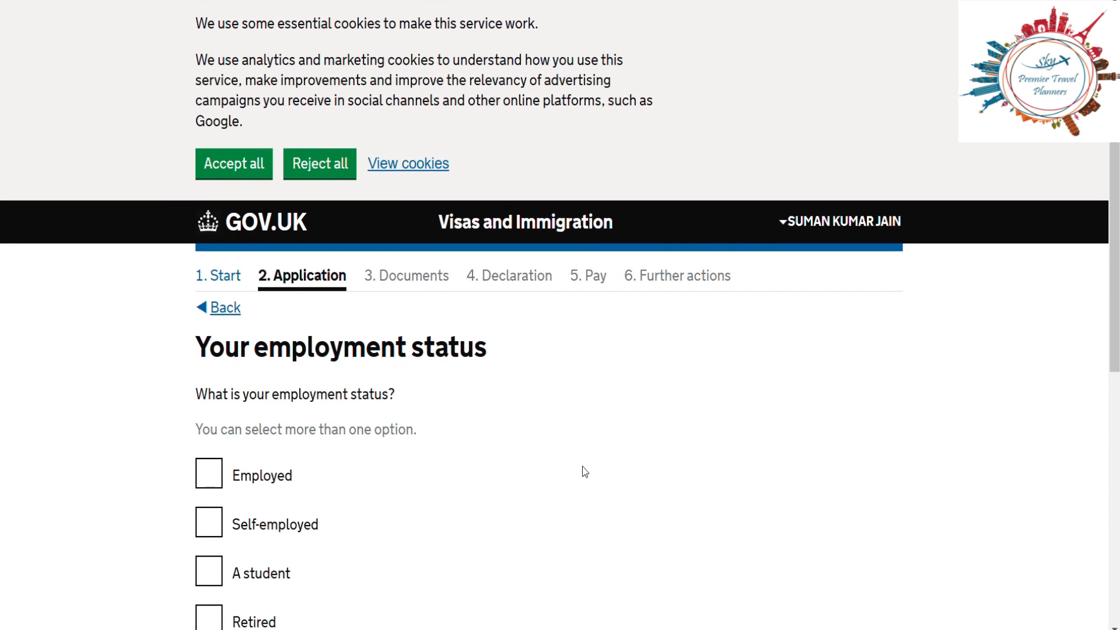
click(209, 328)
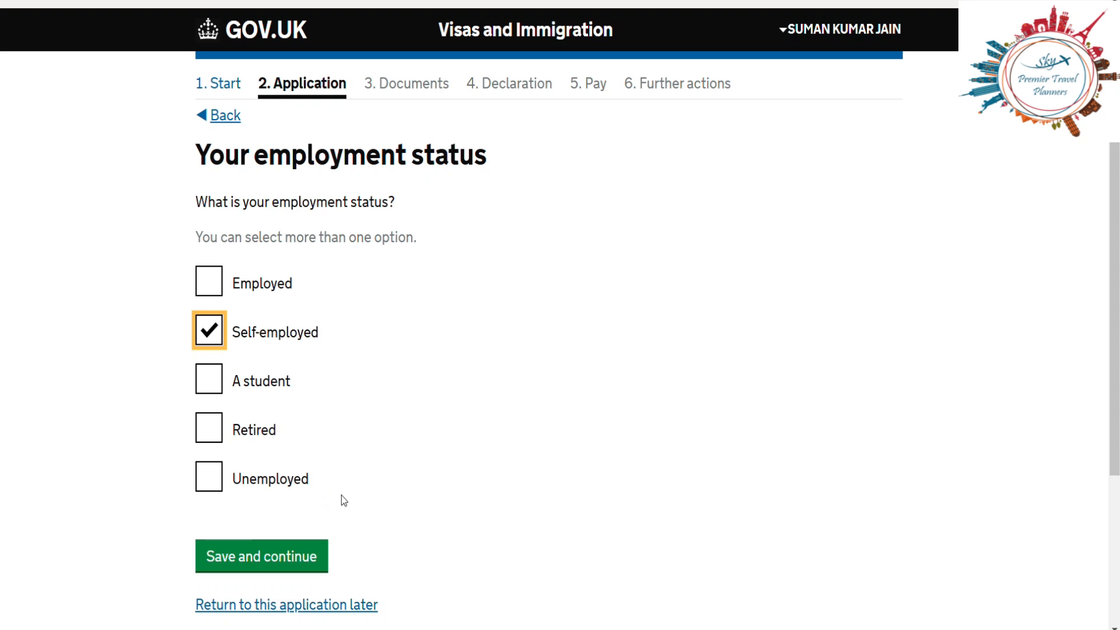
click(279, 567)
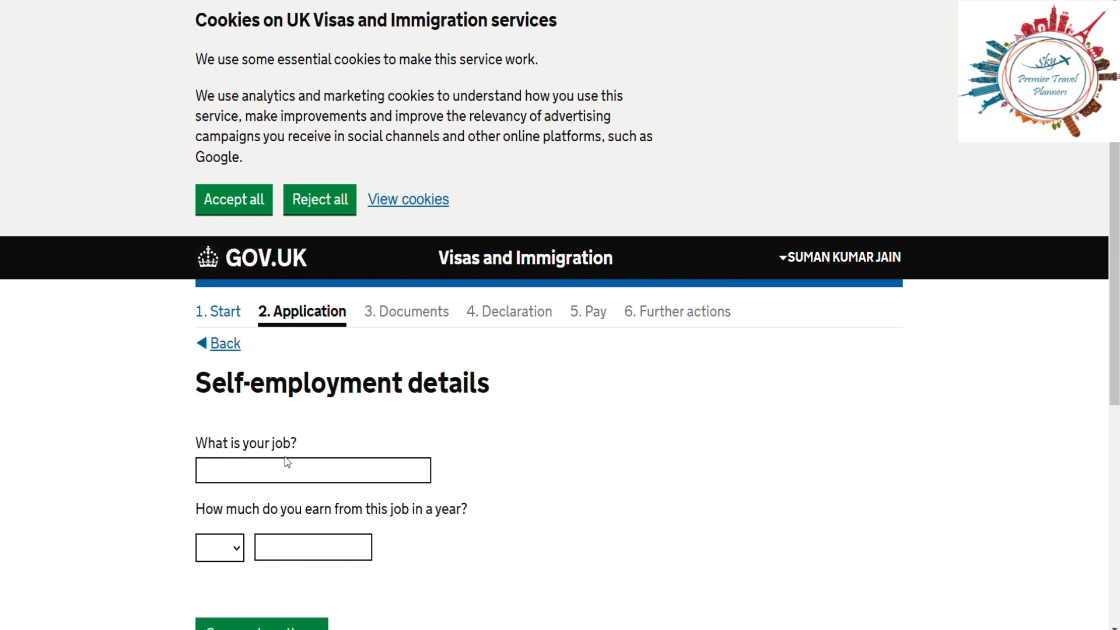
Step: Enter DIRECTOR as the job with yearly earnings of 1587 INR, then save
click(272, 466)
text(DIRE)
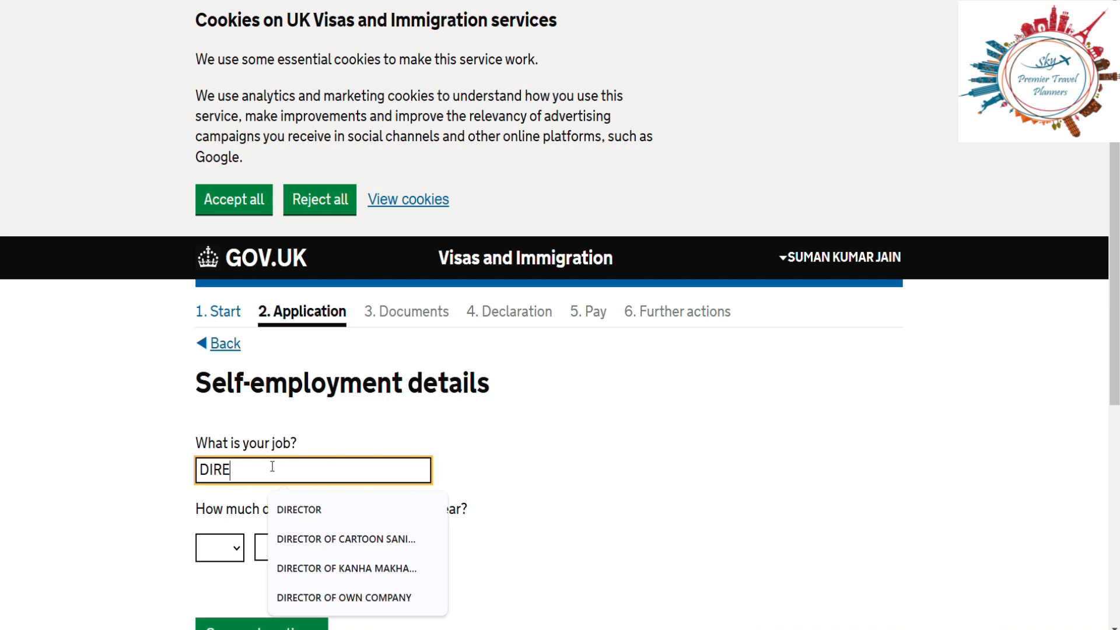
click(287, 510)
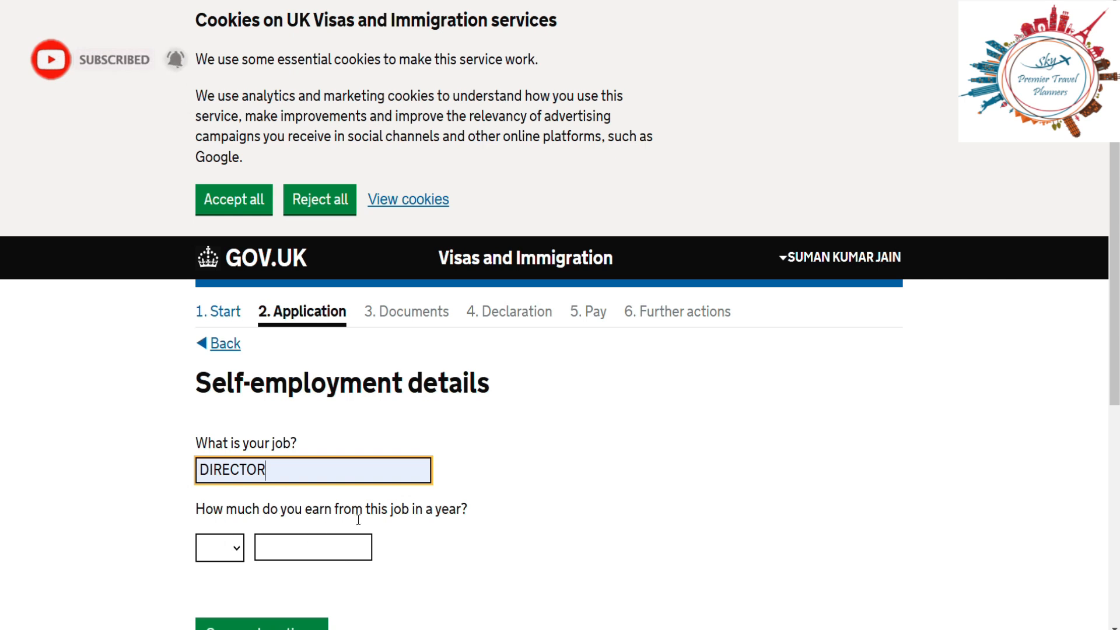
click(227, 551)
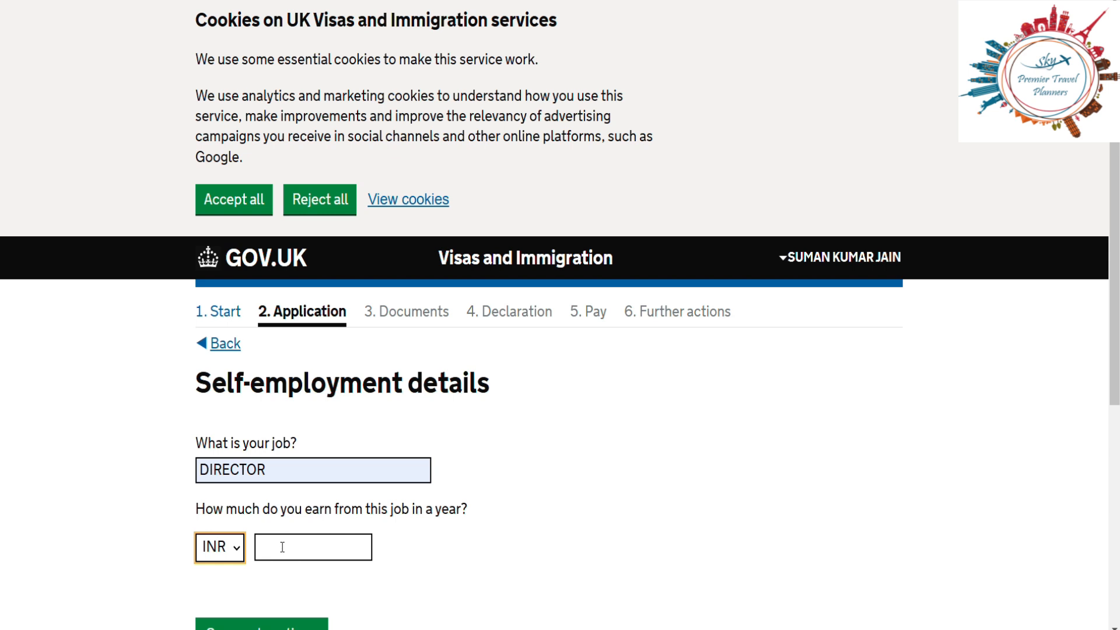
click(222, 554)
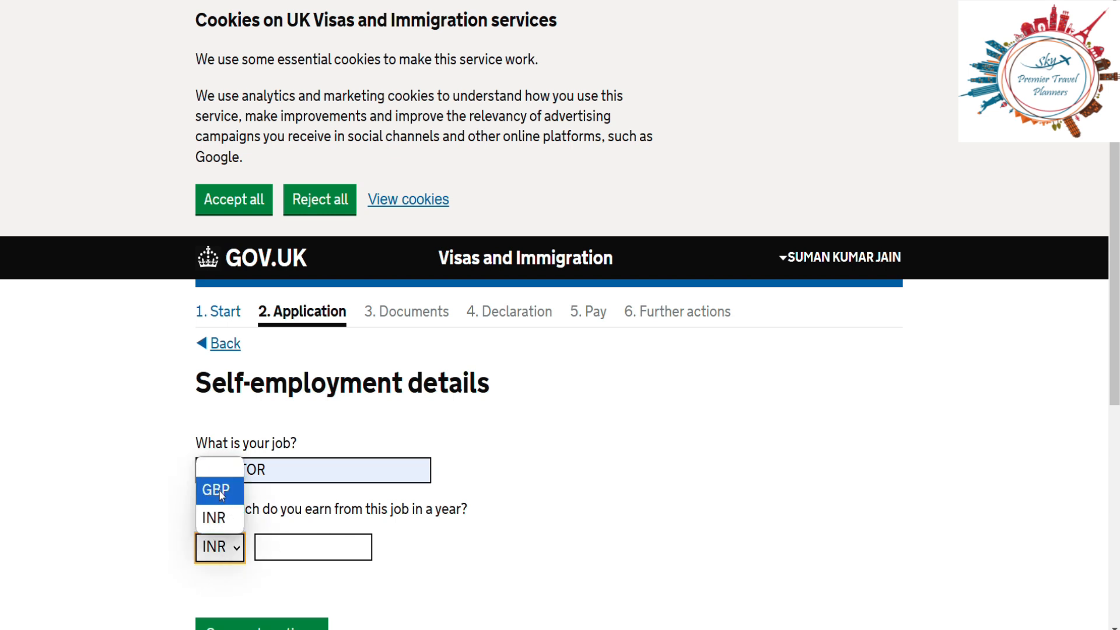
click(222, 546)
click(305, 537)
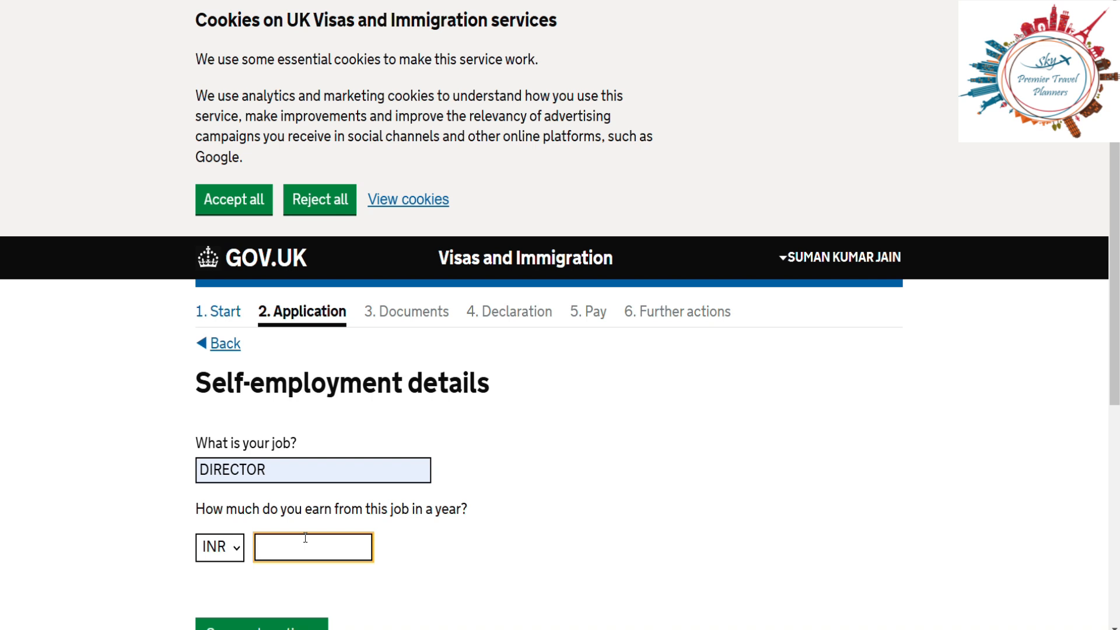
text(1587)
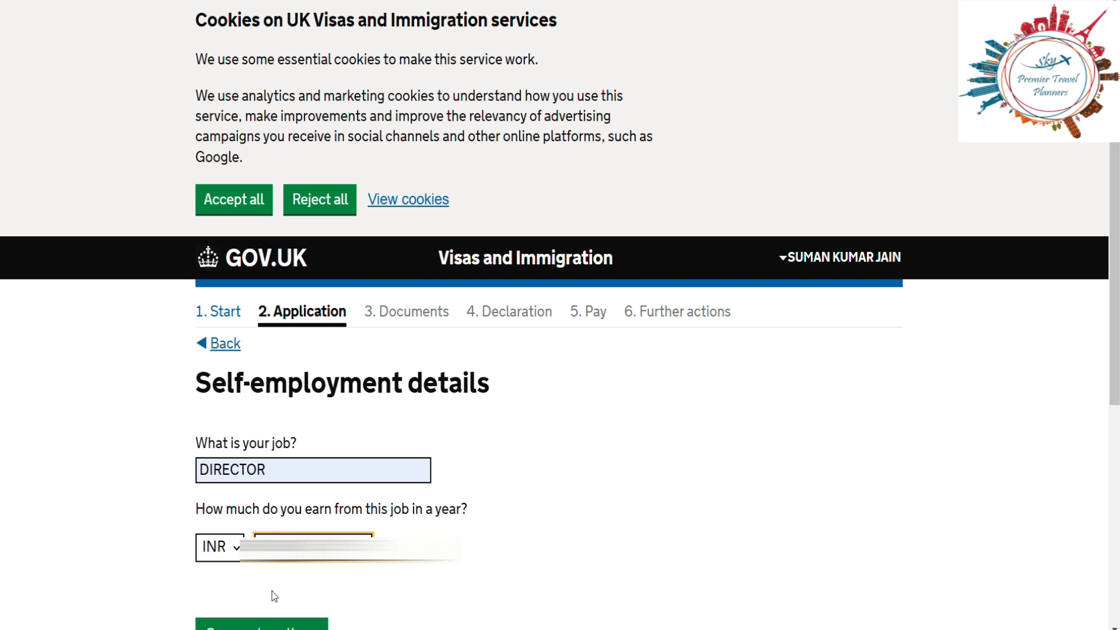
click(270, 623)
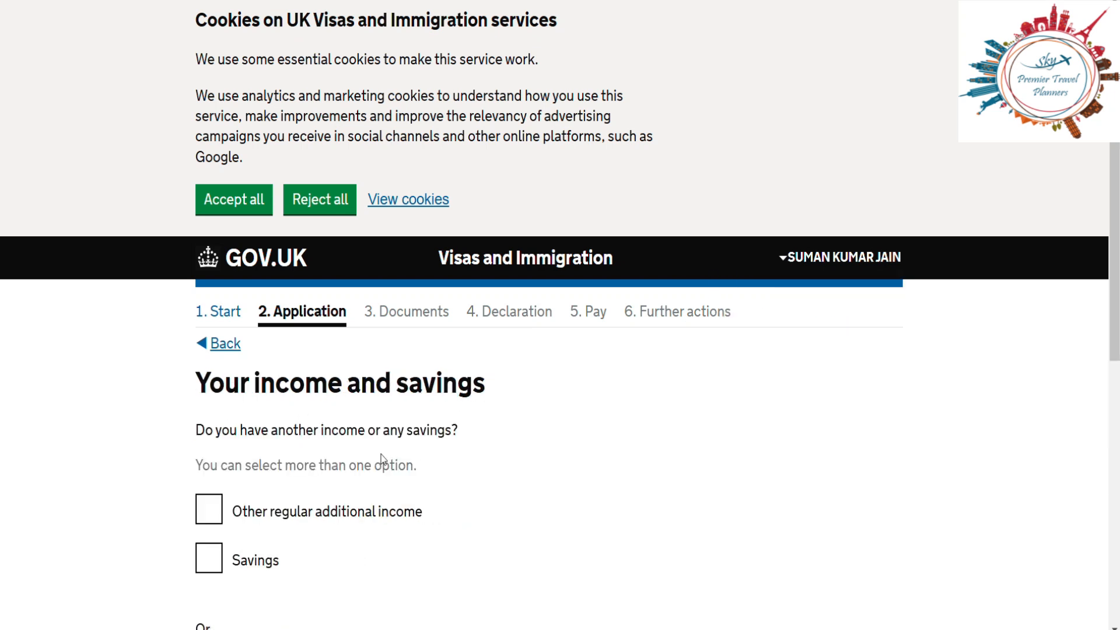
Step: Clear 'Other regular additional income', tick 'I do not have any other income or savings' and save
scroll(175, 538, down, 2)
scroll(174, 535, down, 4)
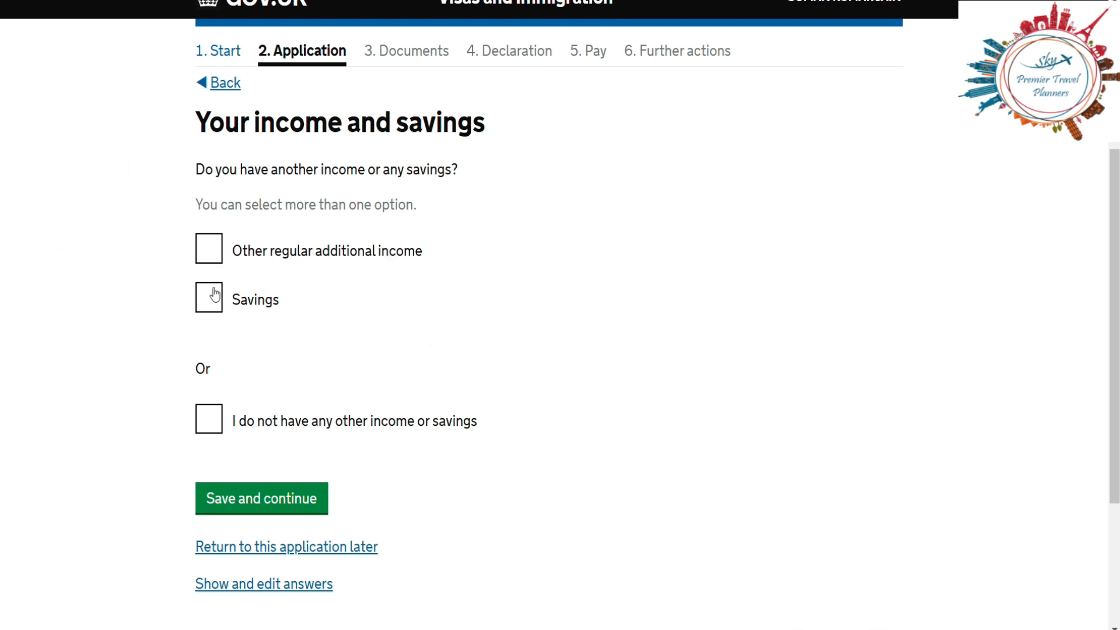
click(210, 264)
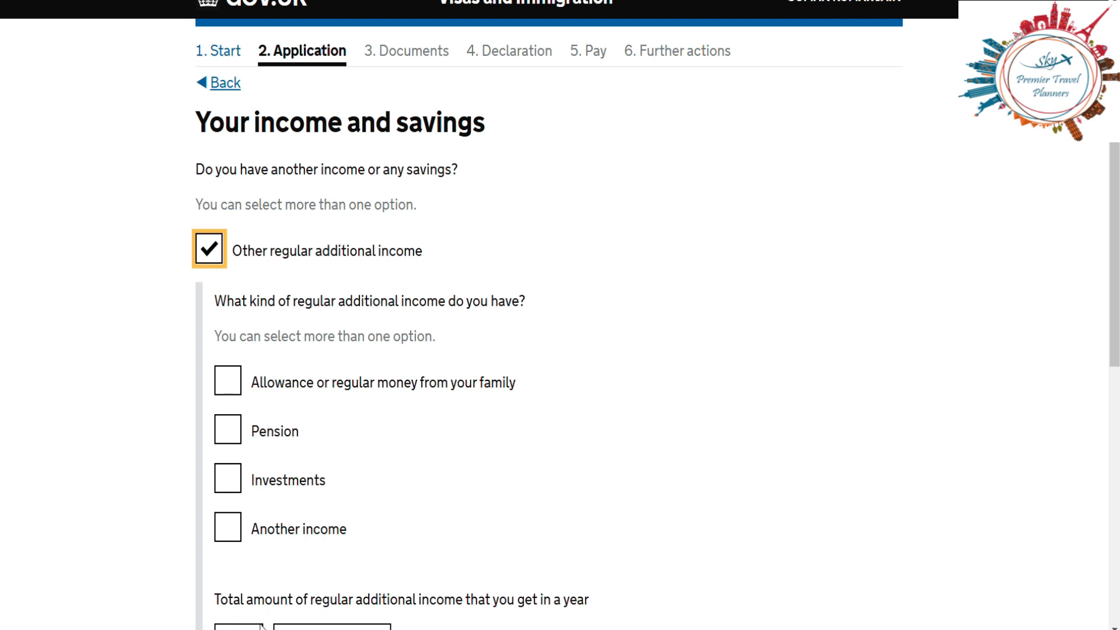
click(208, 248)
click(208, 418)
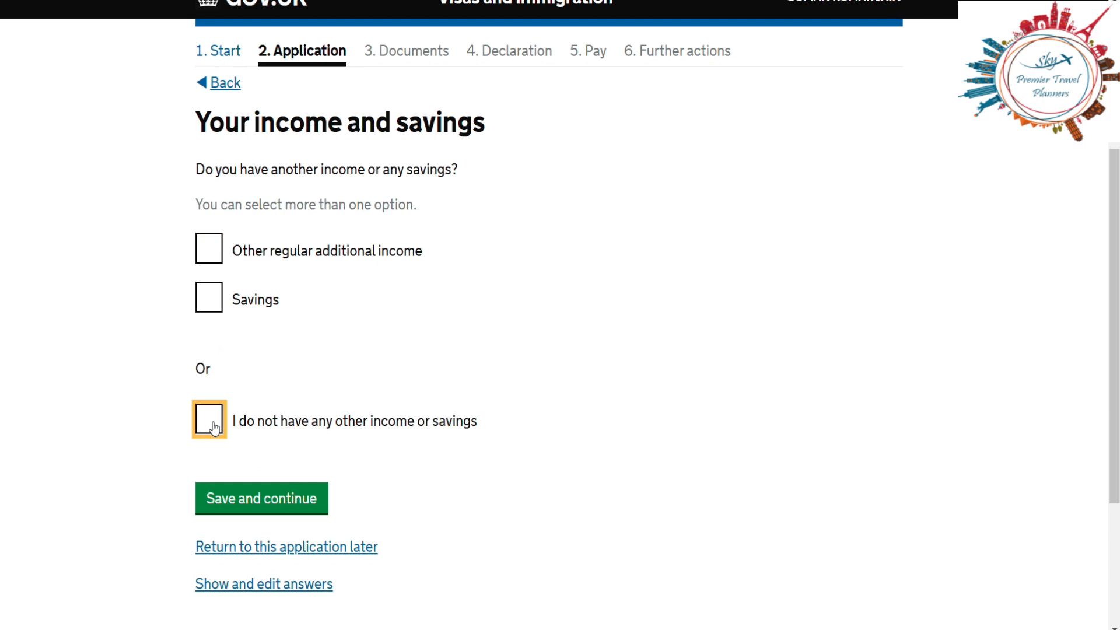
click(280, 499)
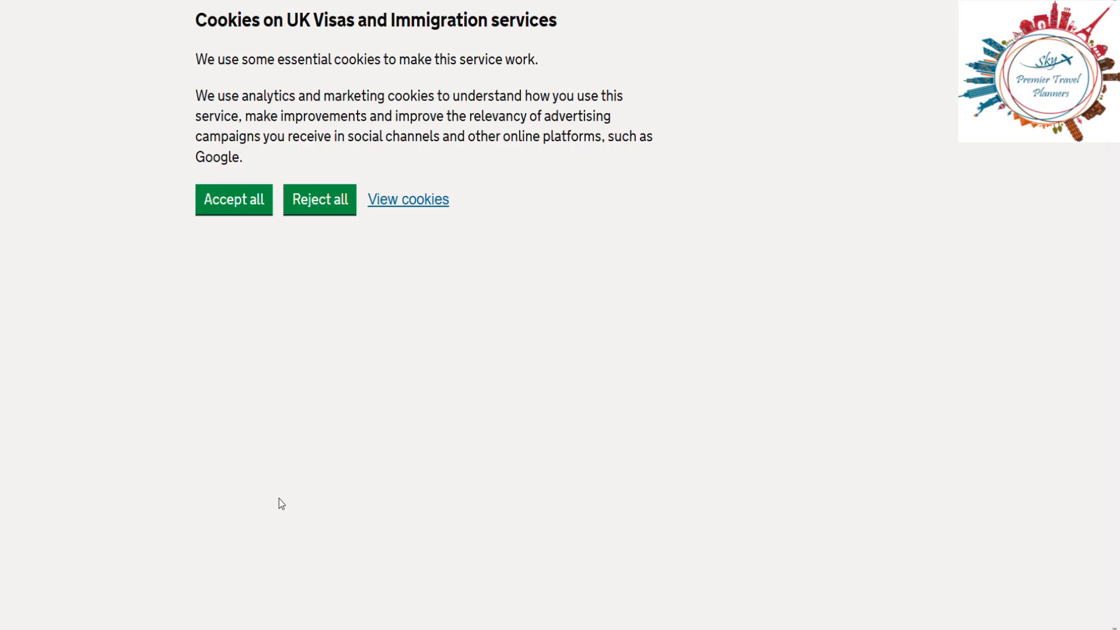
Step: Enter 300000 in INR as the planned spending for the visit and save
scroll(726, 391, down, 3)
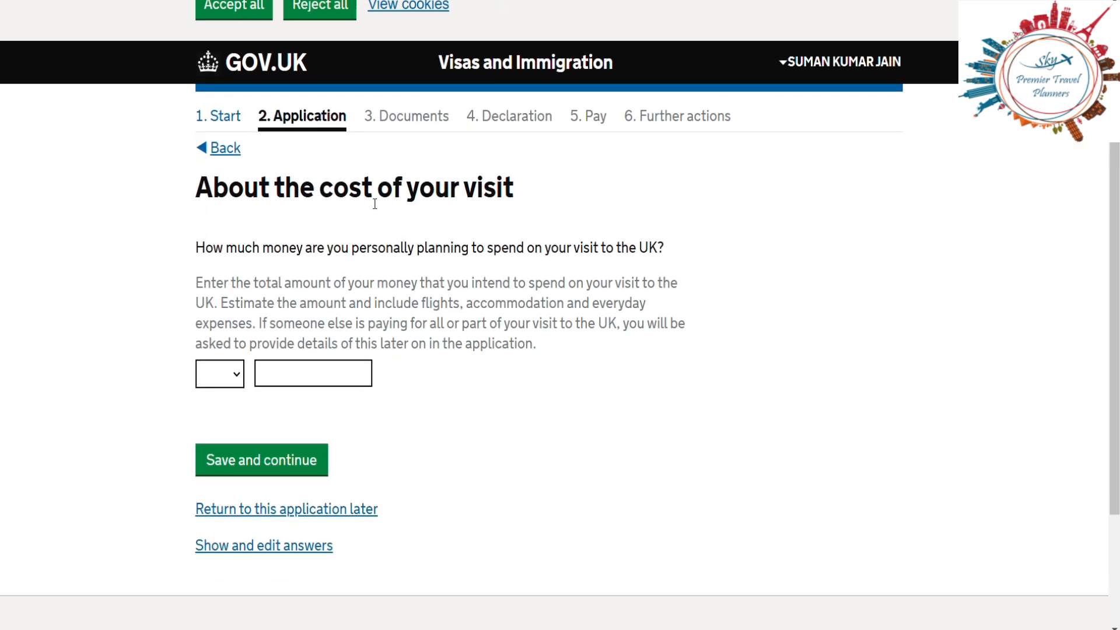
click(232, 375)
click(211, 448)
click(298, 375)
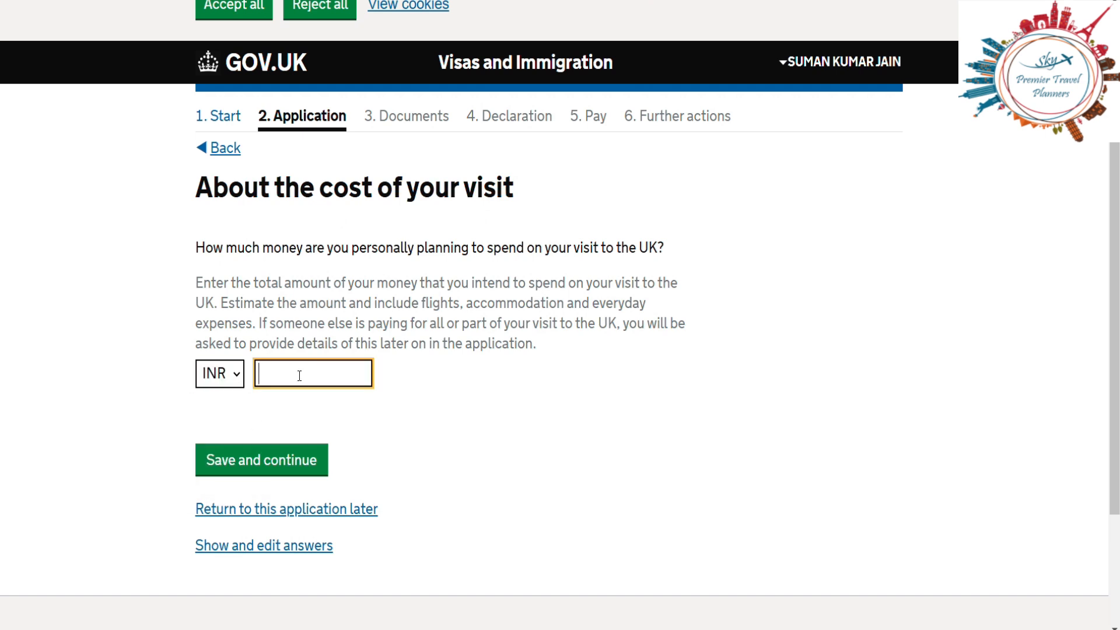
text(300000)
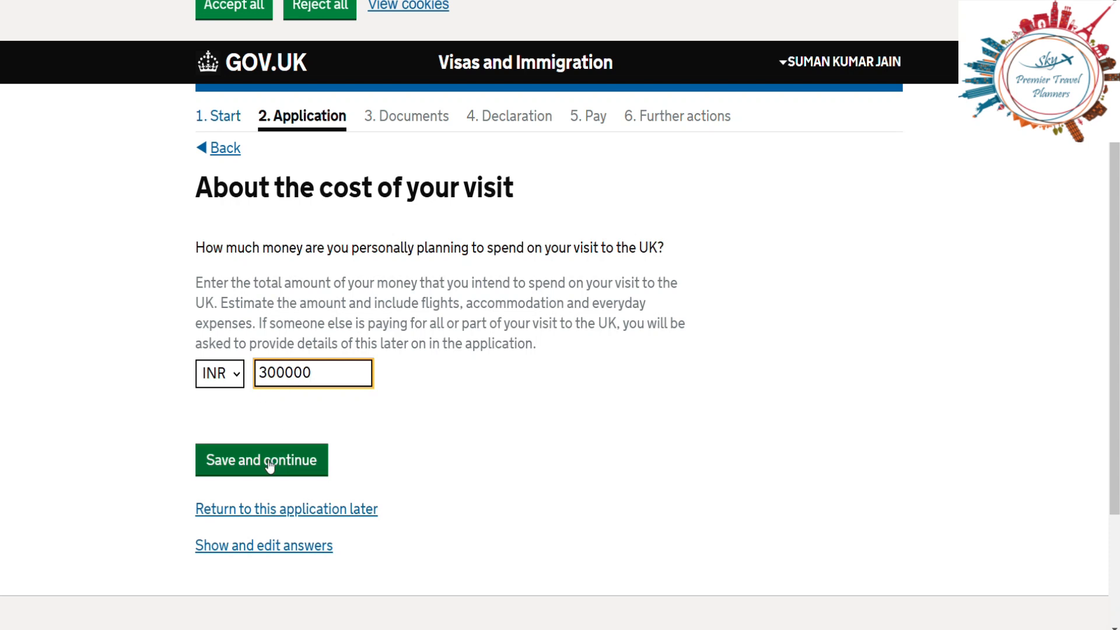
click(291, 460)
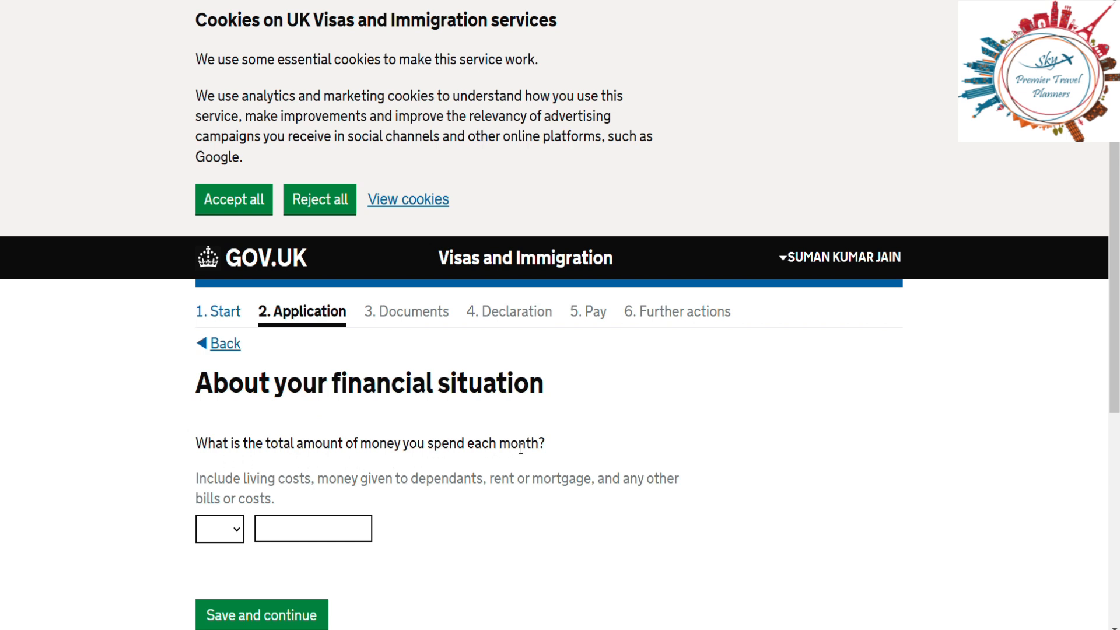
Step: Record monthly spending of 30000 INR and answer No to anyone else paying for the visit
click(224, 532)
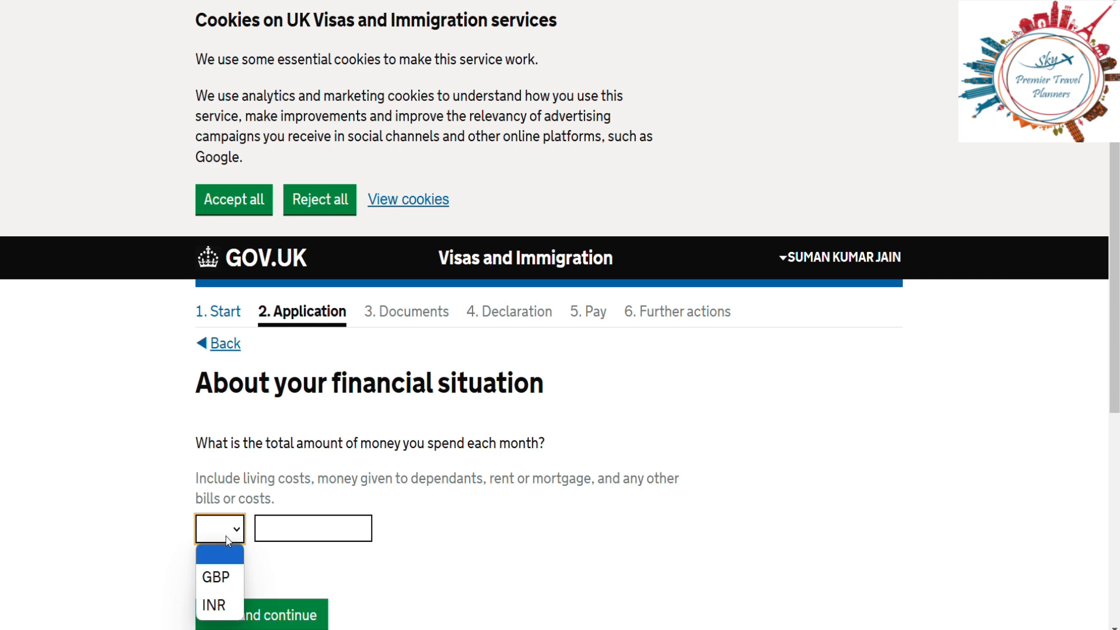
click(218, 604)
click(300, 532)
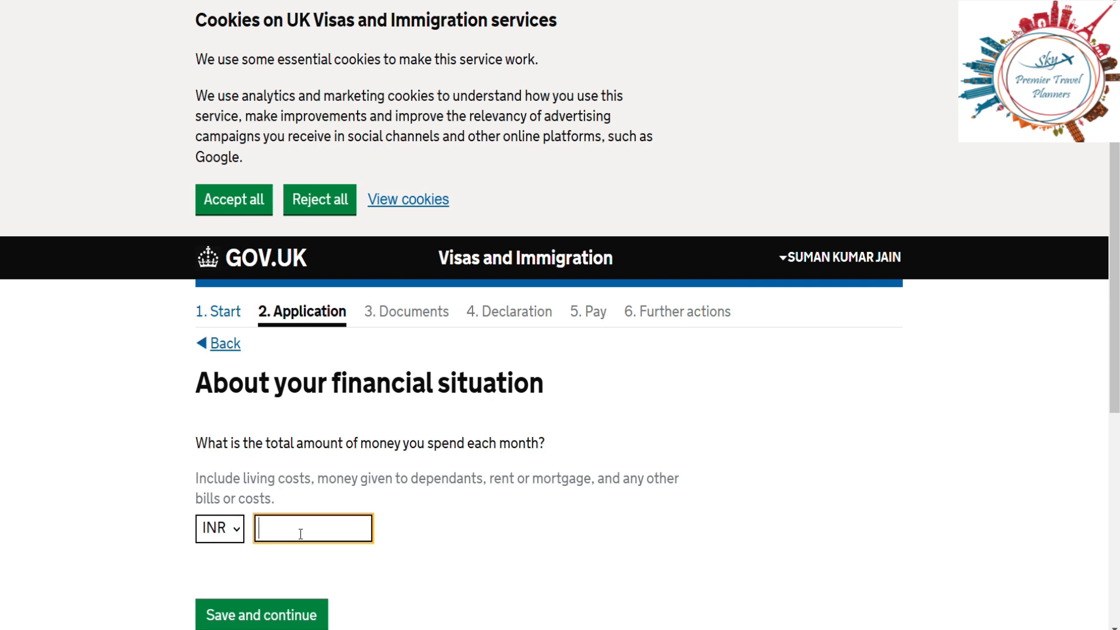
text(30000)
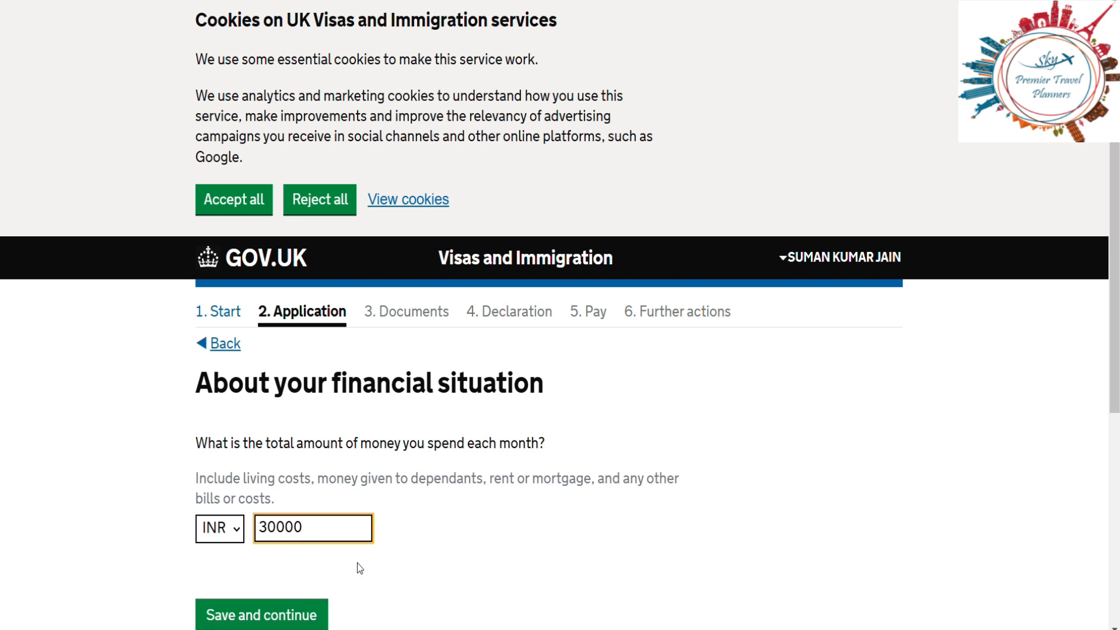
click(304, 617)
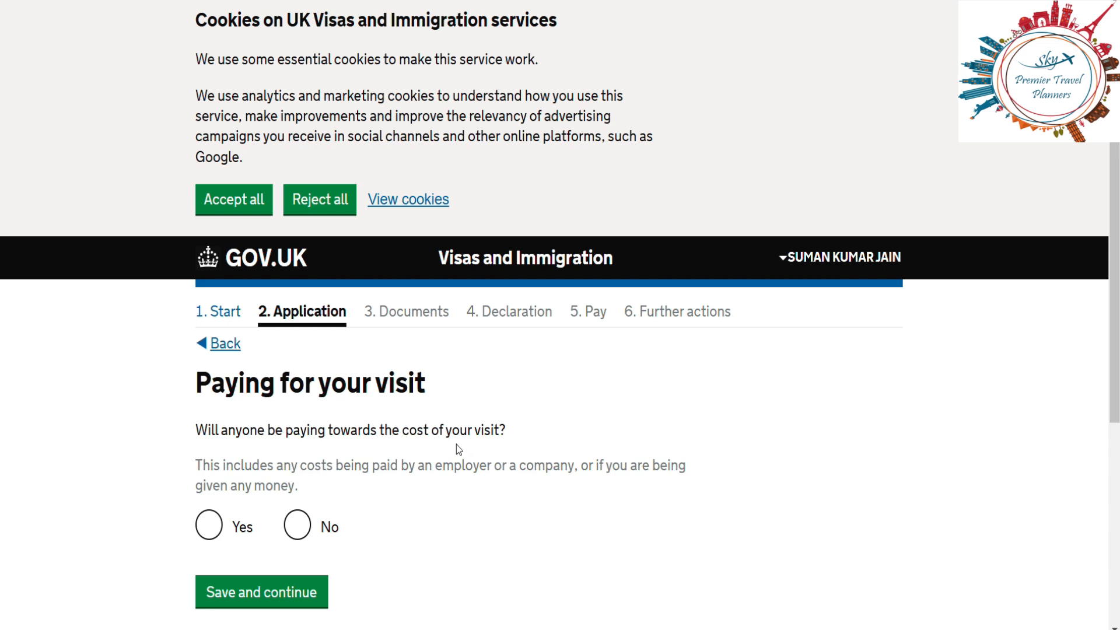
click(307, 531)
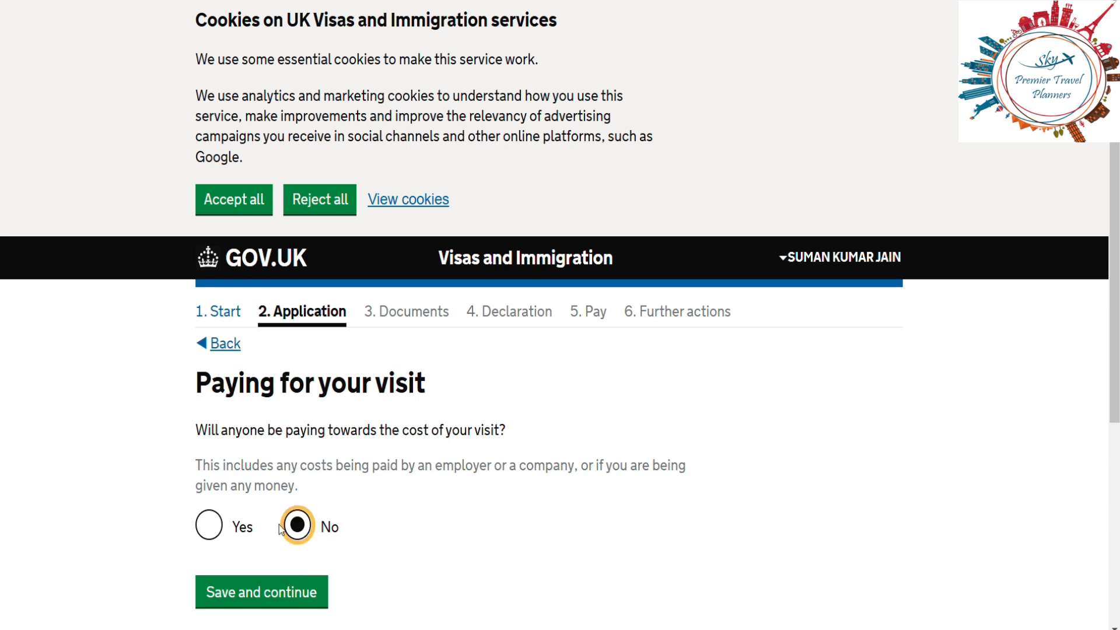
click(280, 609)
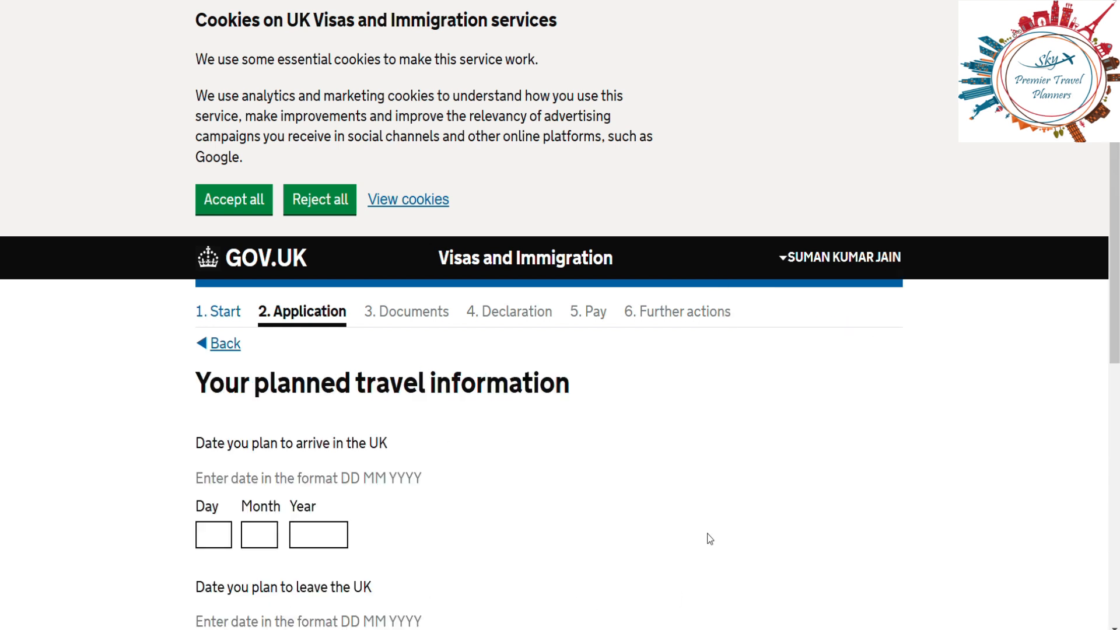
Step: Enter the UK arrival date as 05 03 2025
scroll(708, 537, down, 3)
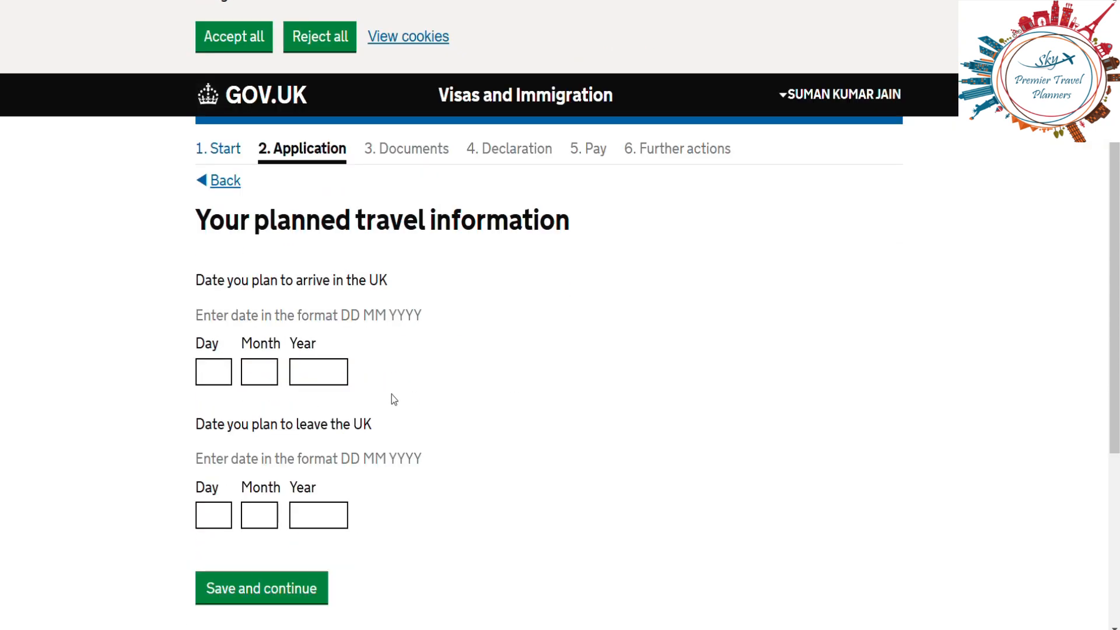
click(221, 375)
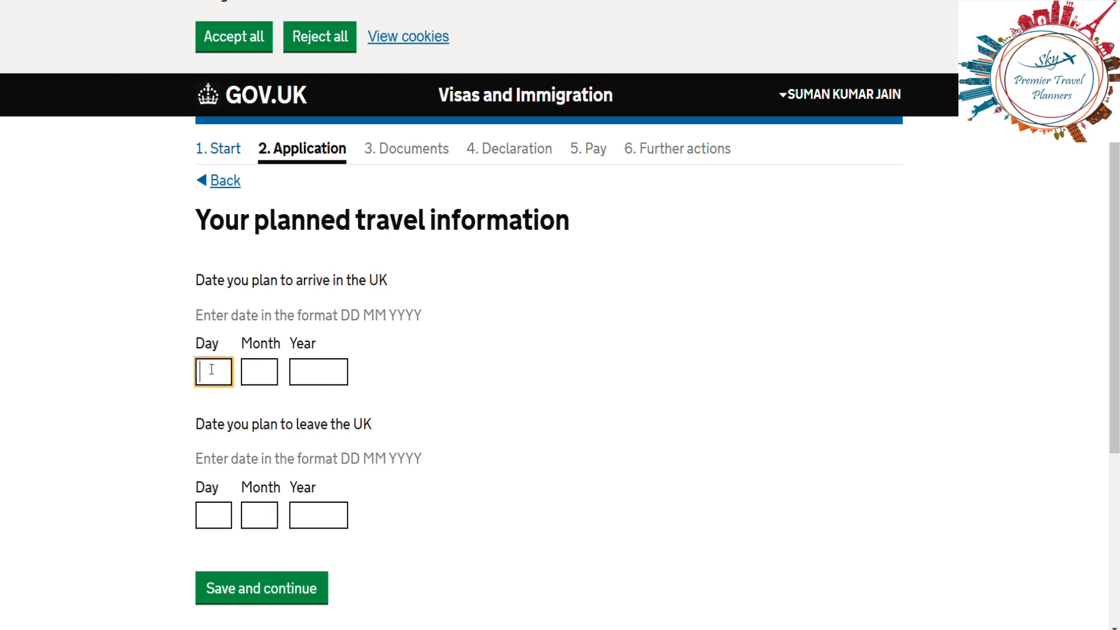
text(03)
key(BackSpace)
key(BackSpace)
text(05)
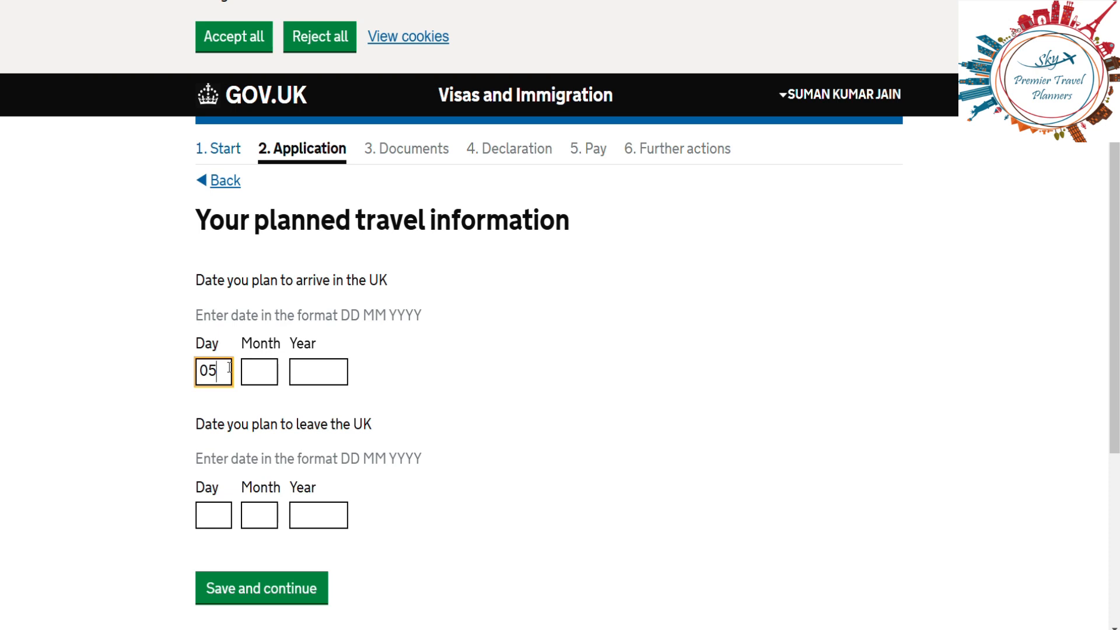
click(257, 377)
text(03)
click(305, 378)
text(2025)
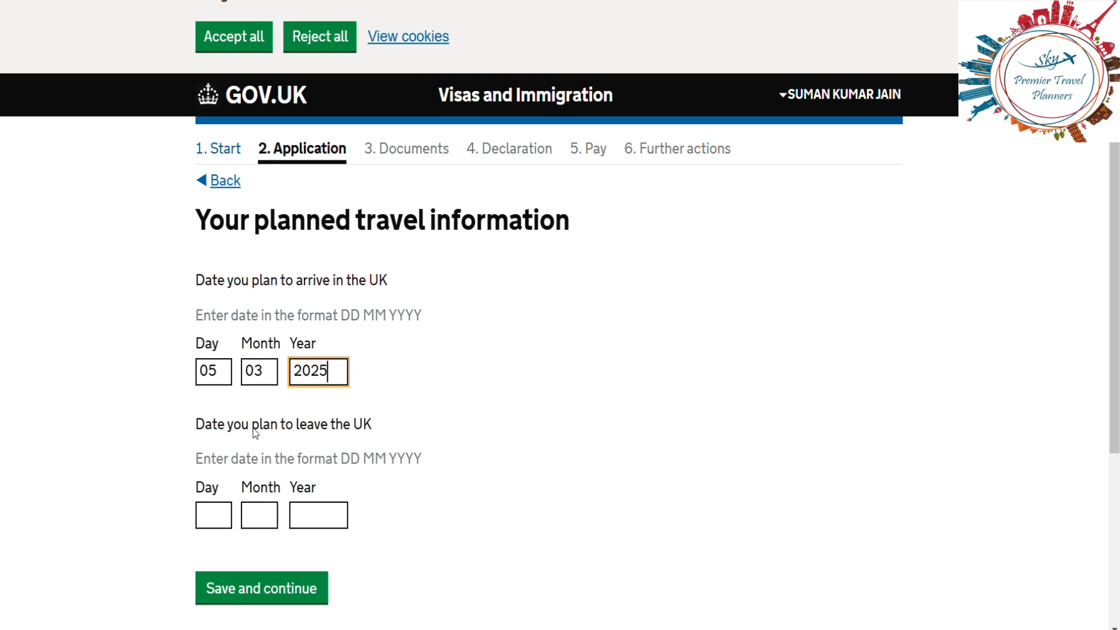
Step: Enter the departure date as 15 03 2025 and save the travel dates
click(219, 513)
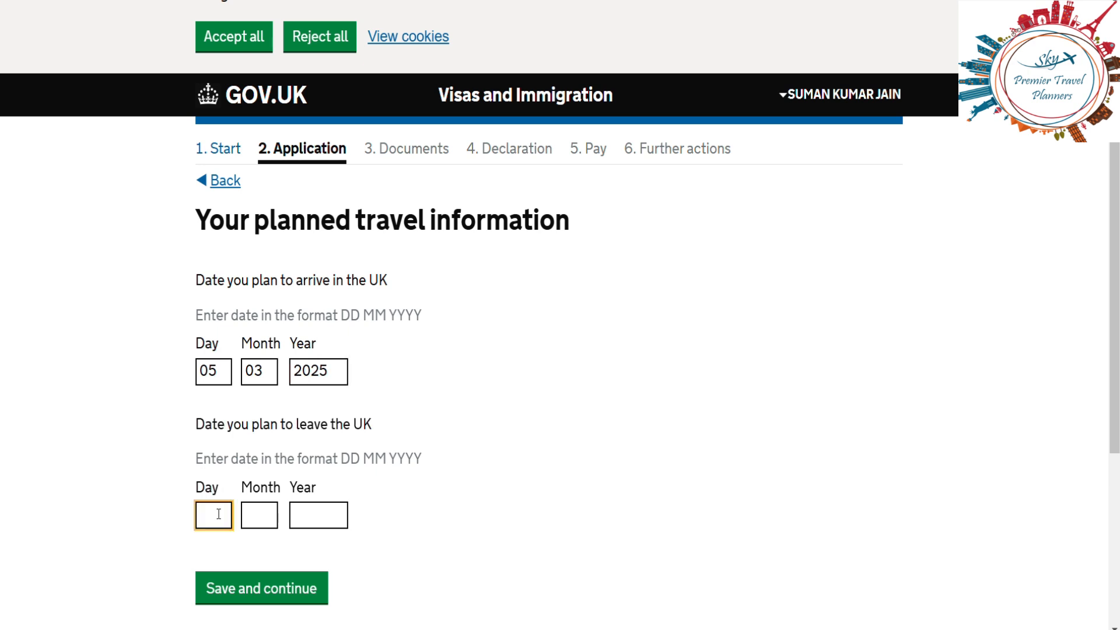
text(15)
click(269, 522)
text(03)
click(327, 525)
text(2025)
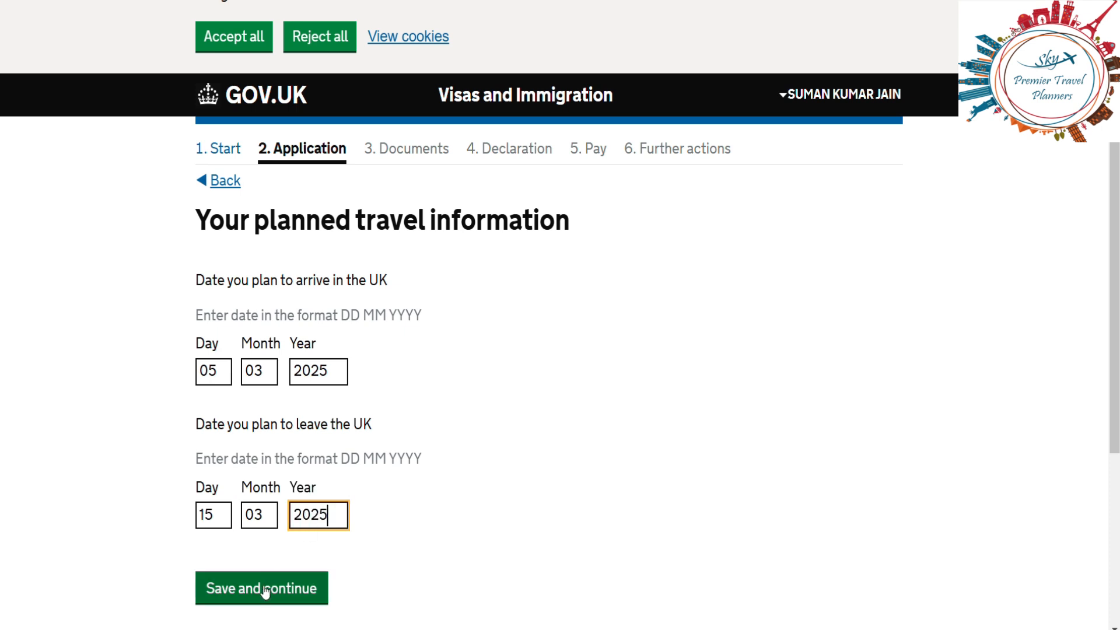
click(276, 601)
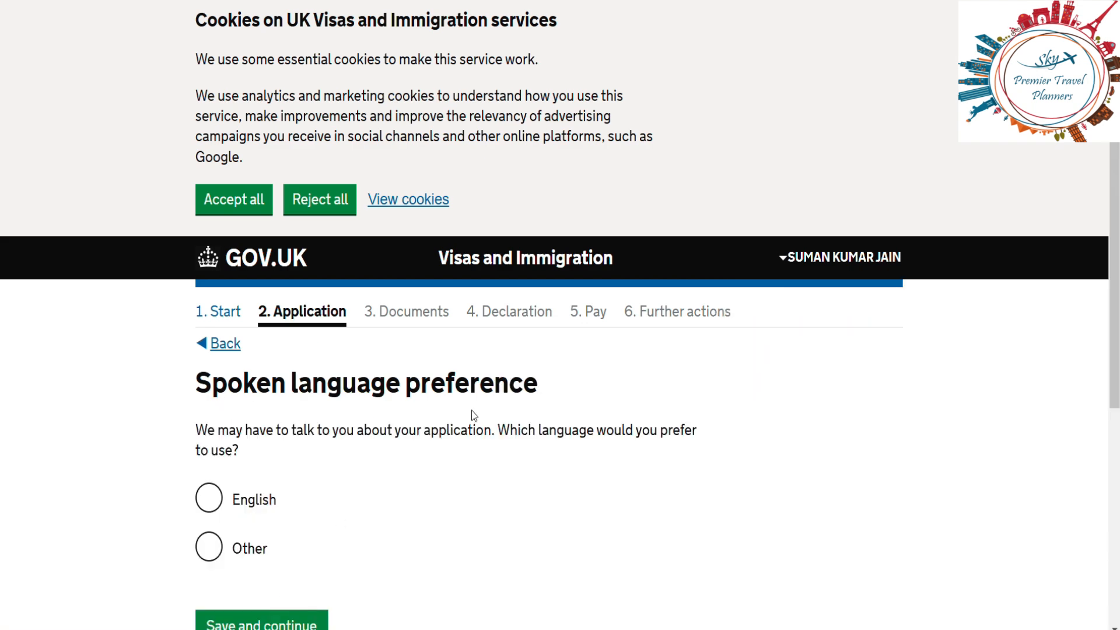
Step: Choose English as the preferred spoken language and save
click(212, 502)
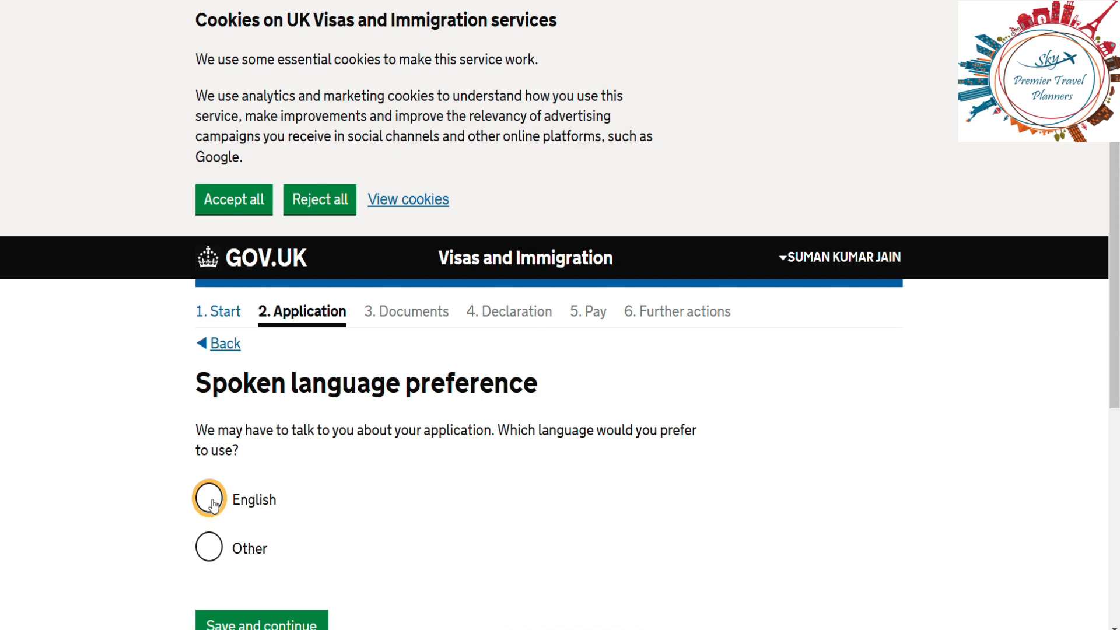
scroll(555, 476, down, 1)
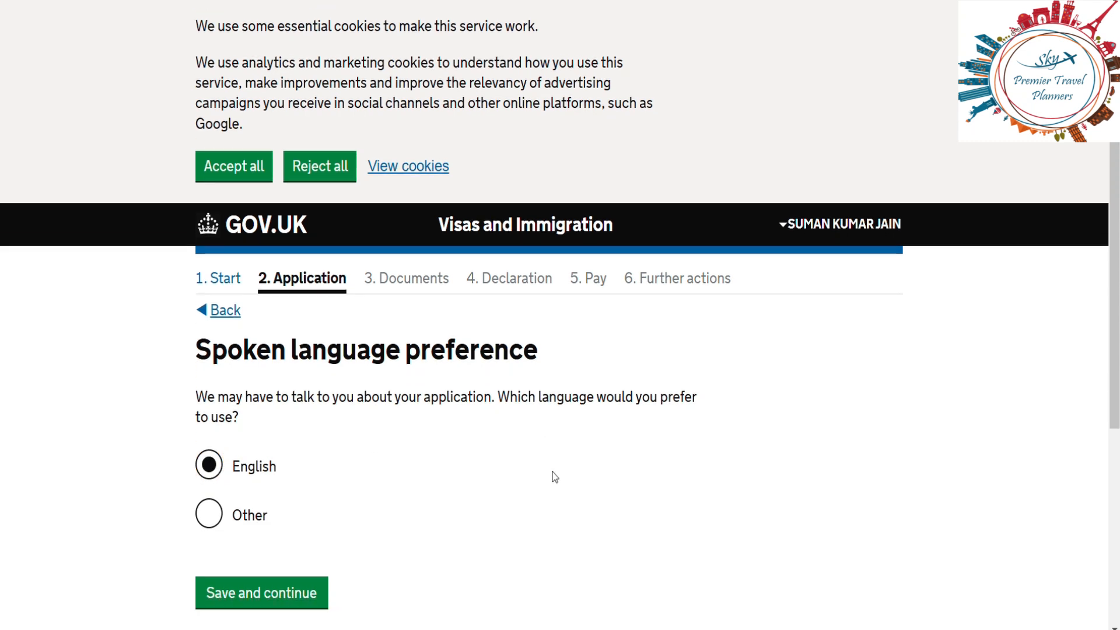
scroll(551, 471, down, 2)
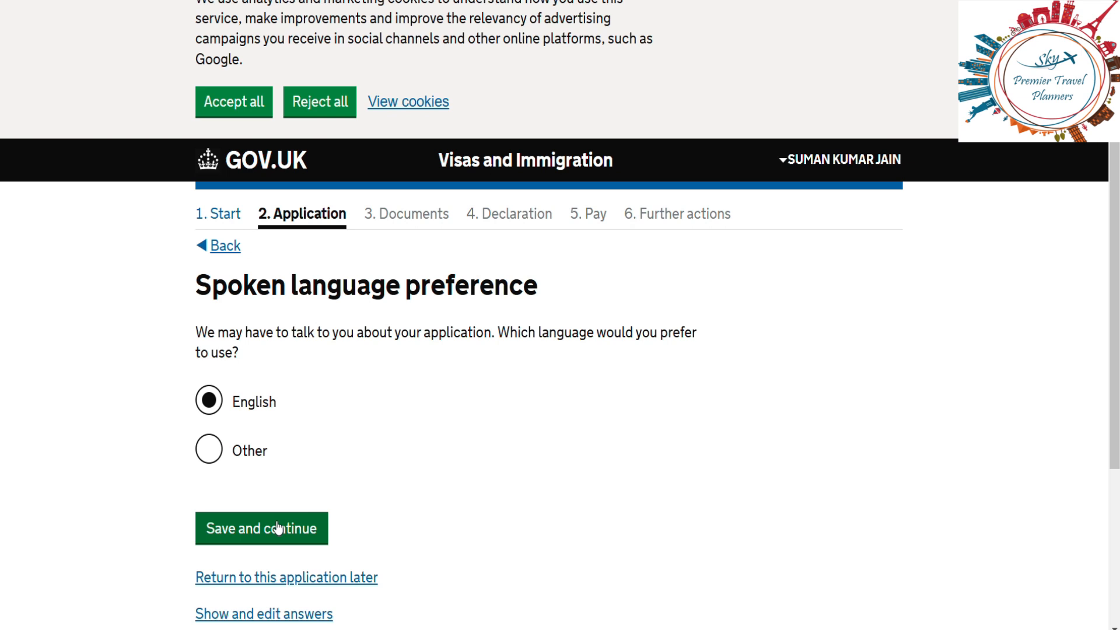
click(278, 538)
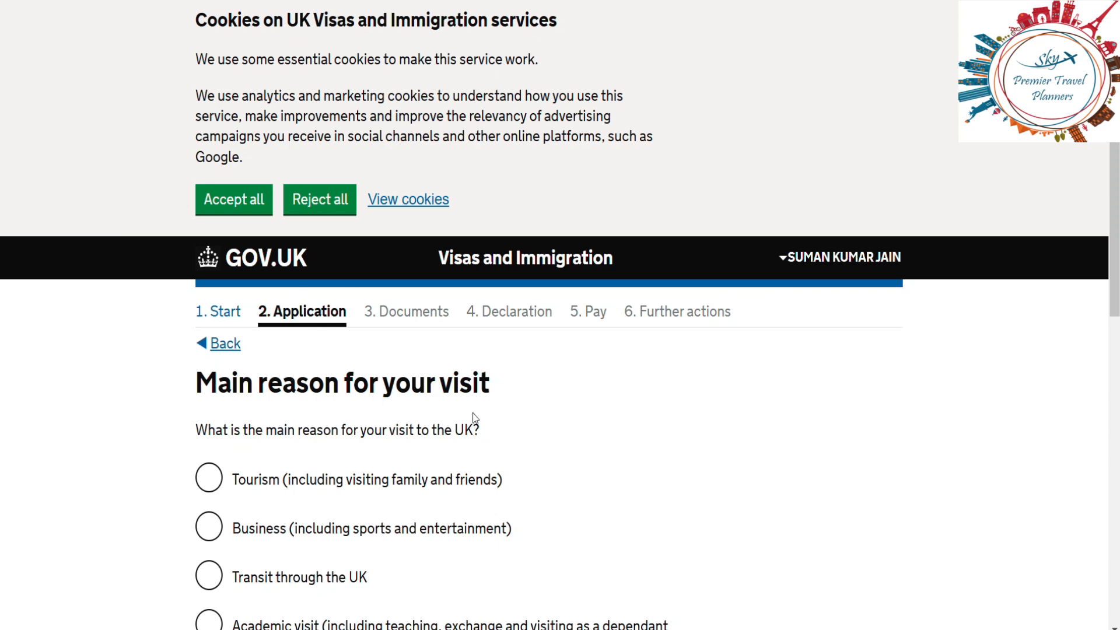
Step: Select Tourism as the main reason for the visit and save
click(210, 489)
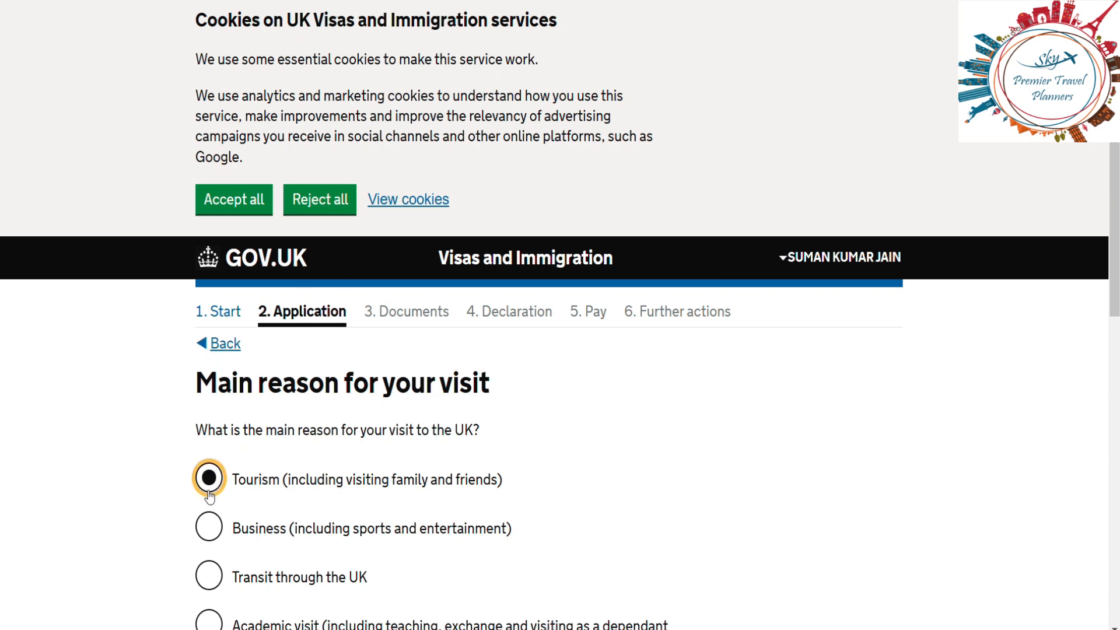
scroll(750, 436, down, 5)
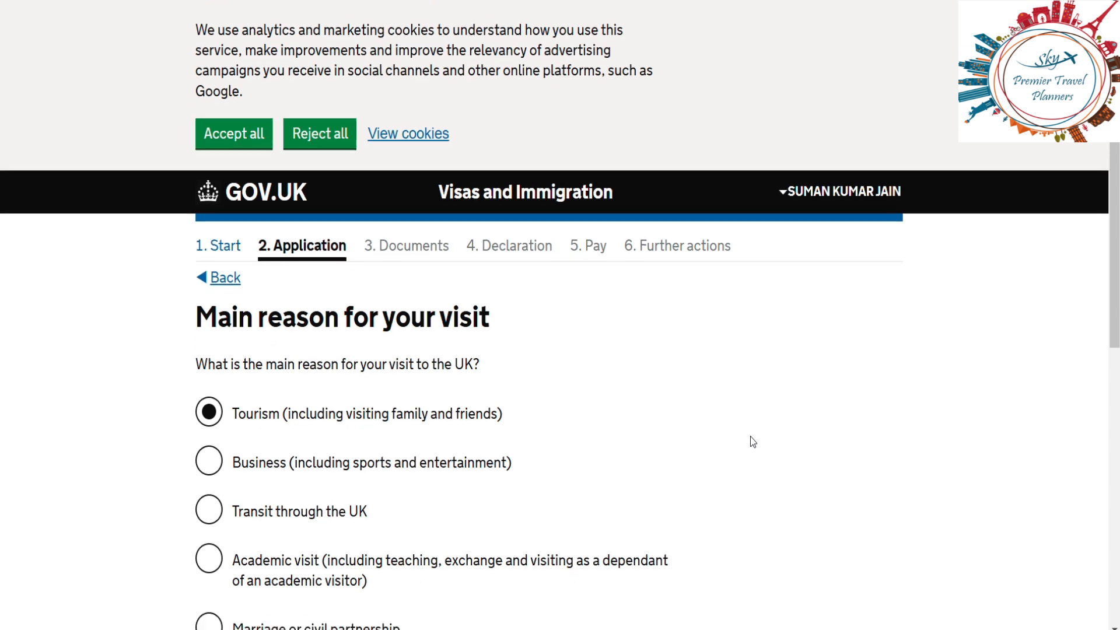
click(304, 563)
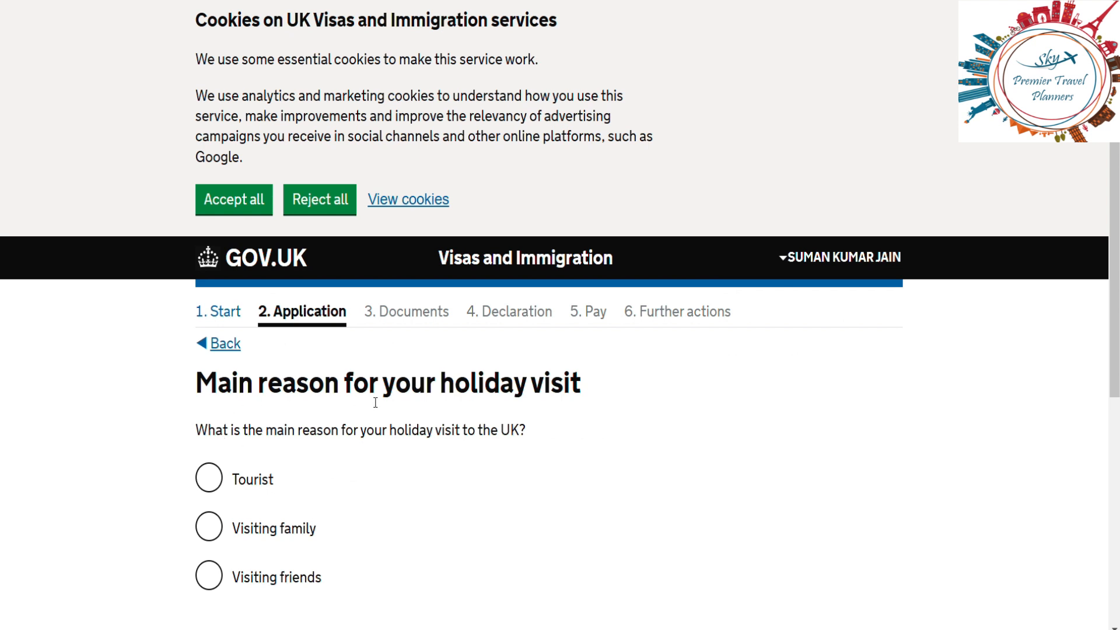
Step: Select Tourist as the holiday visit reason and save
click(205, 485)
click(526, 508)
scroll(547, 514, down, 3)
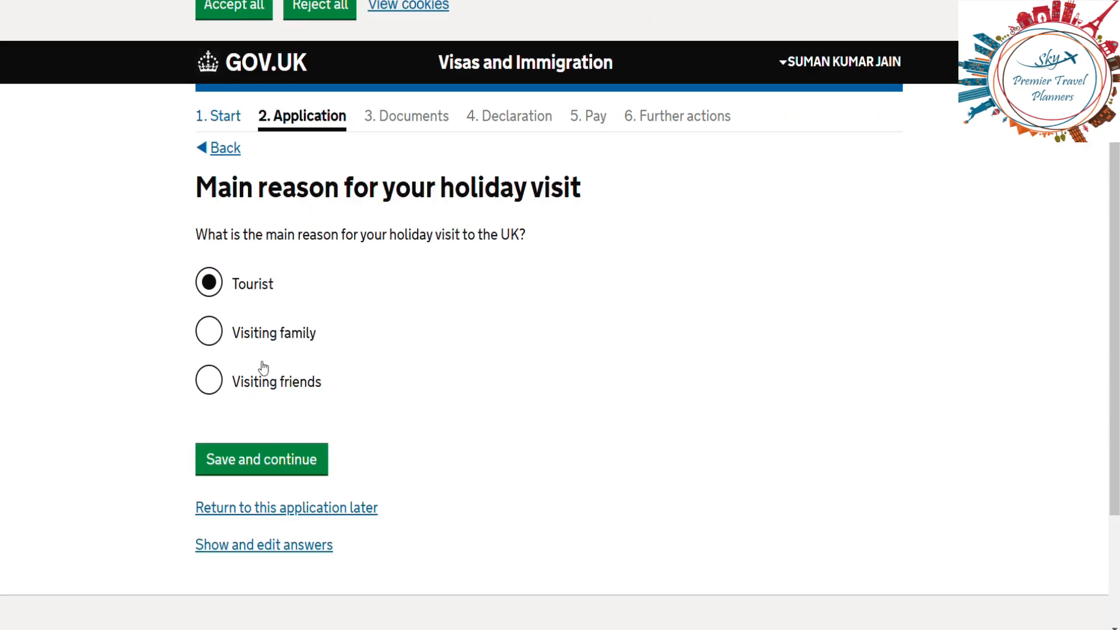
click(259, 467)
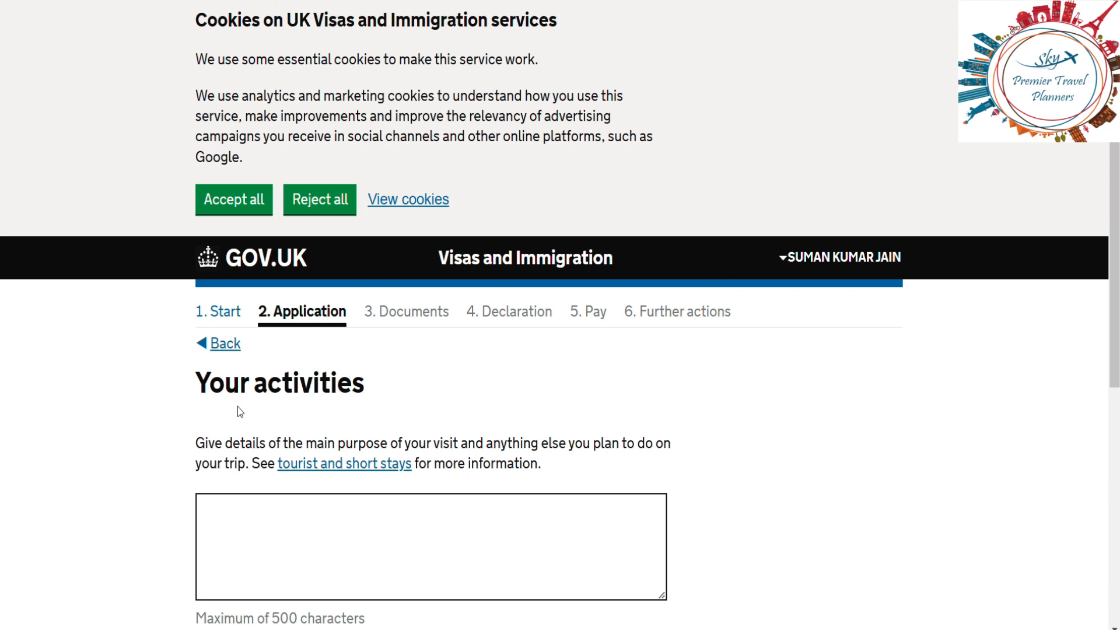
Step: Enter TOURISM in the Your activities box and save
click(297, 511)
text(TOURISM)
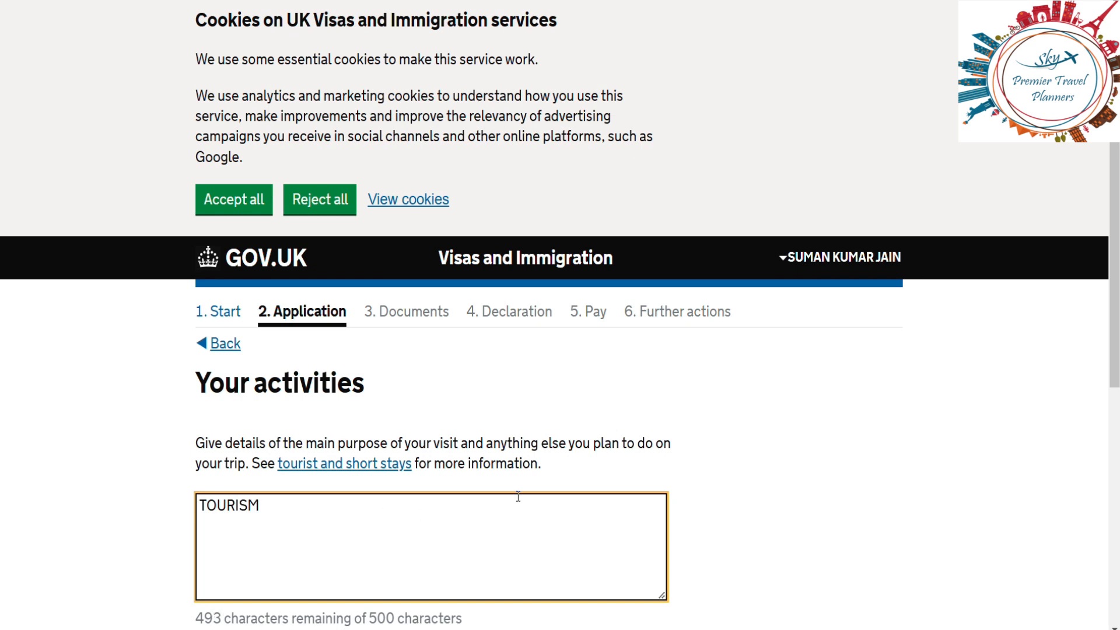
click(863, 417)
scroll(848, 404, down, 4)
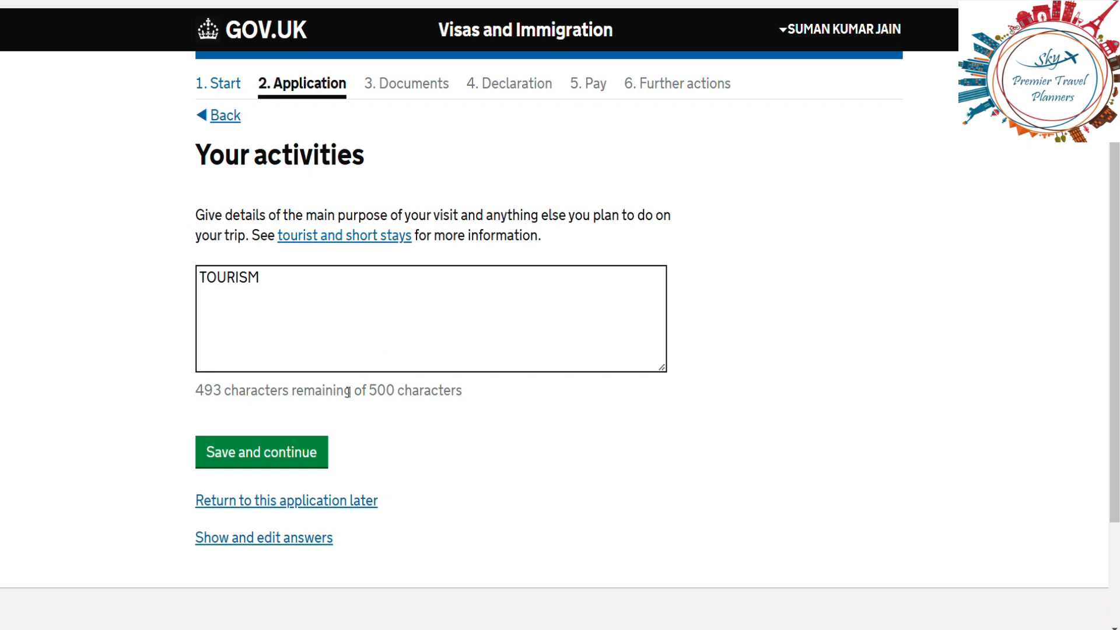
click(291, 452)
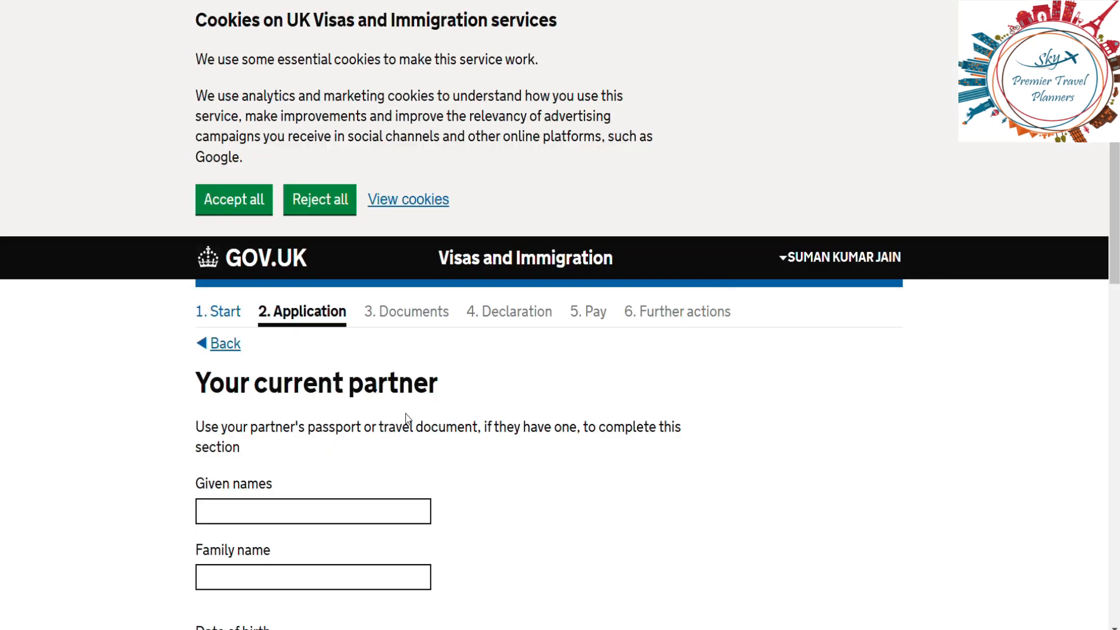
key(Tab)
key(Down)
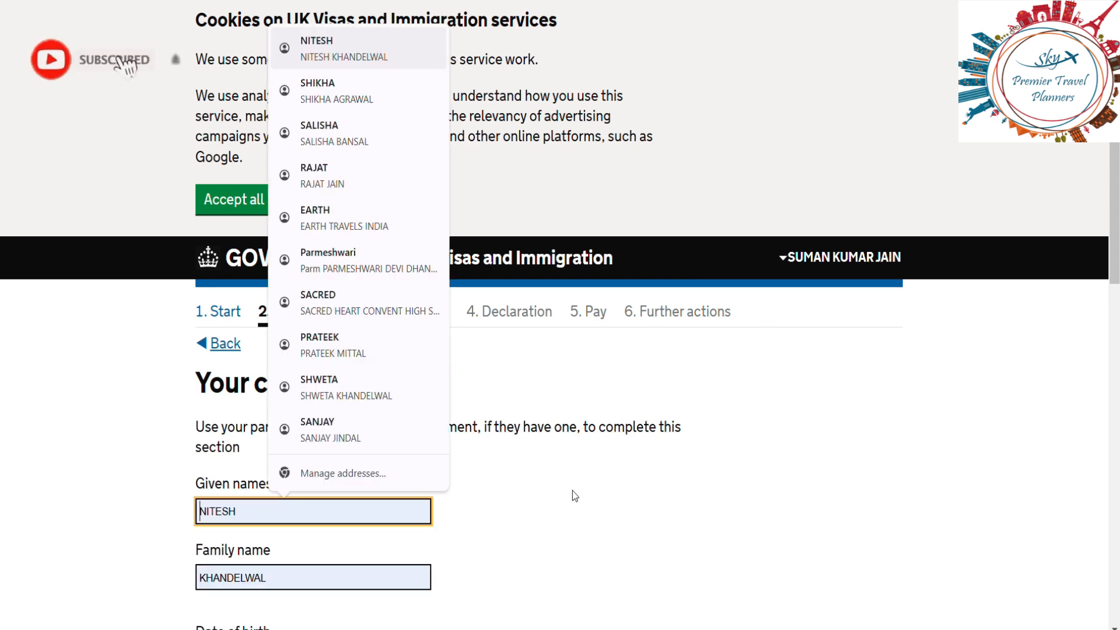
click(842, 460)
scroll(842, 461, down, 1)
scroll(842, 460, down, 4)
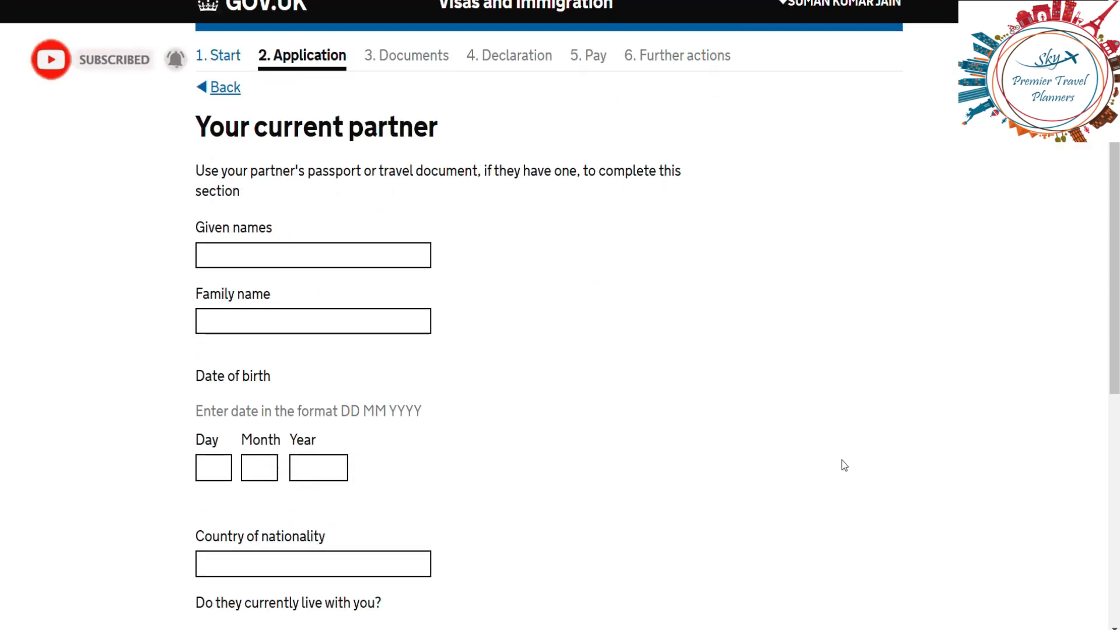
click(287, 252)
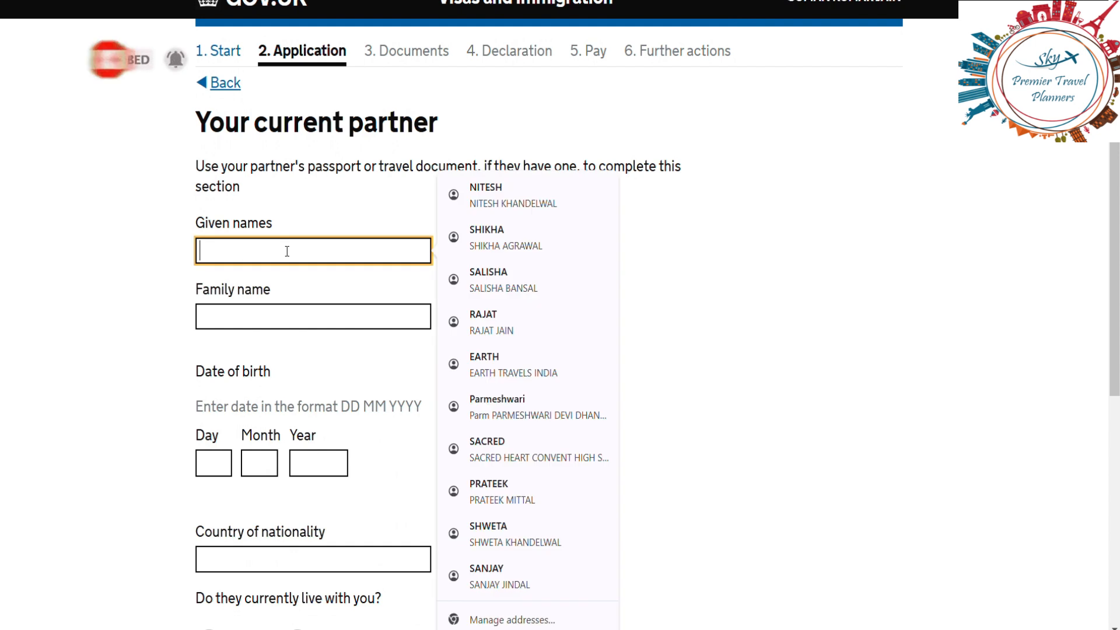
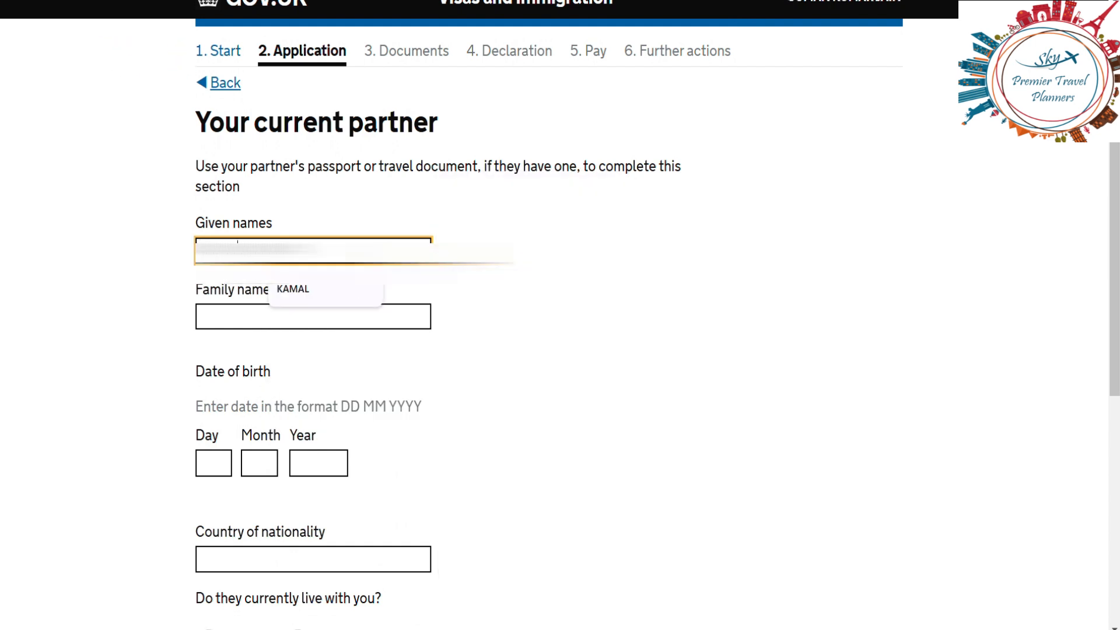
click(264, 315)
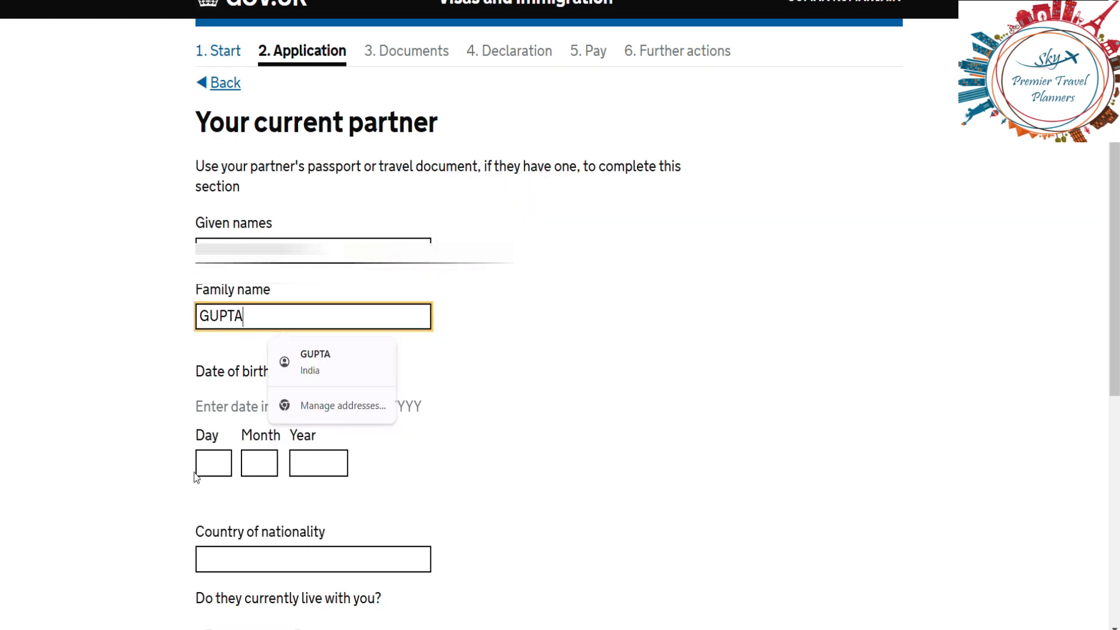
click(213, 464)
text(07)
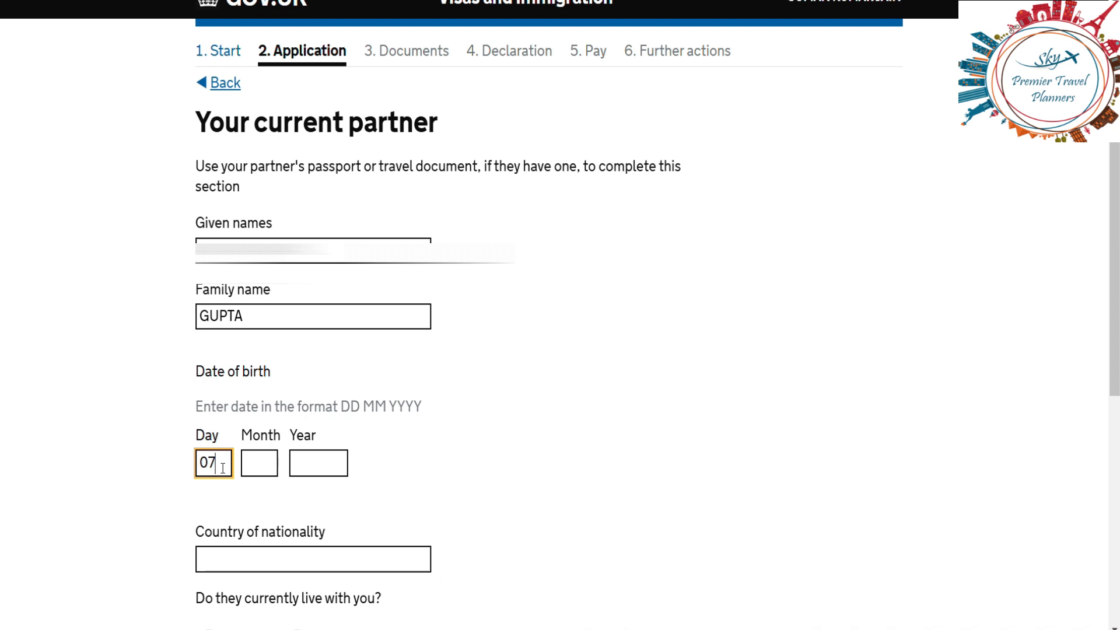
click(266, 464)
text(03)
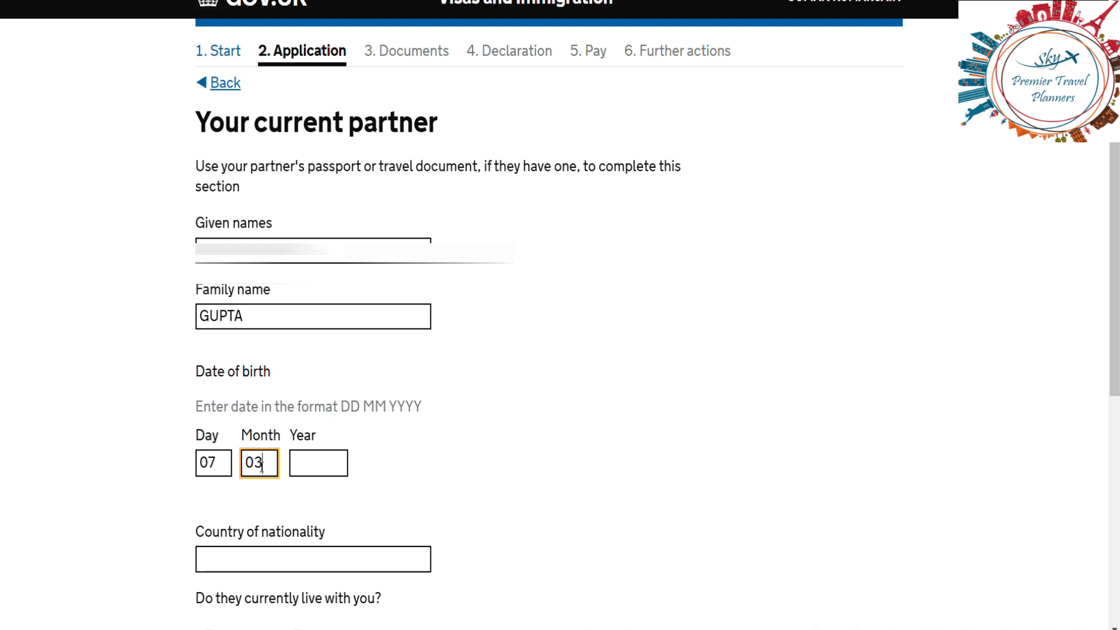
click(324, 460)
text(1998)
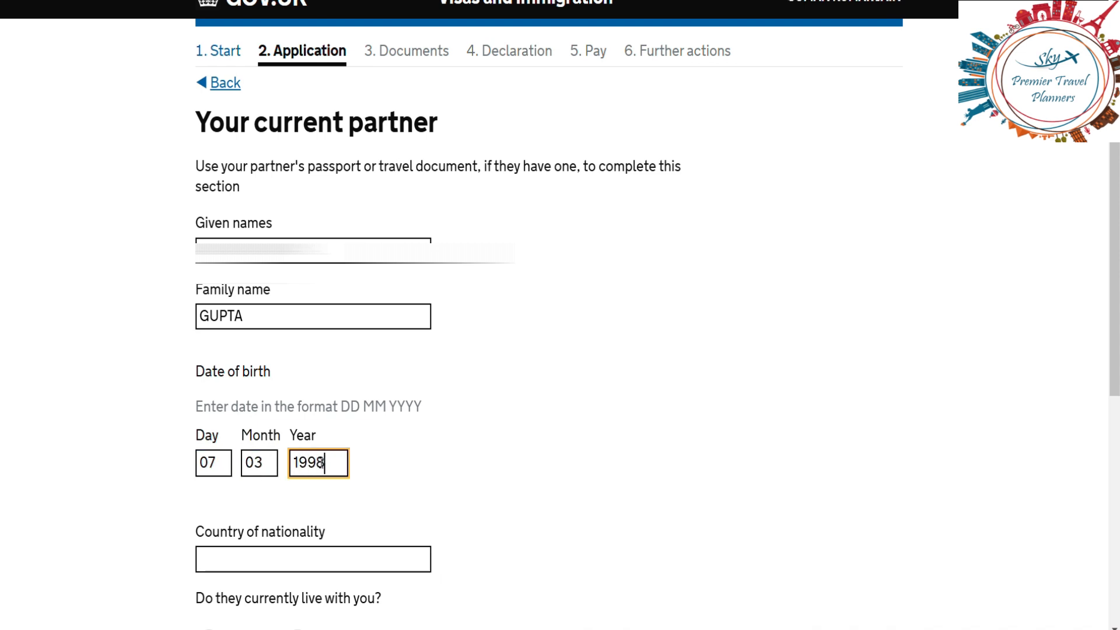
Step: Set the partner's nationality to India, answer Yes to living and travelling together, add the passport number, and save
click(275, 552)
text(INDI)
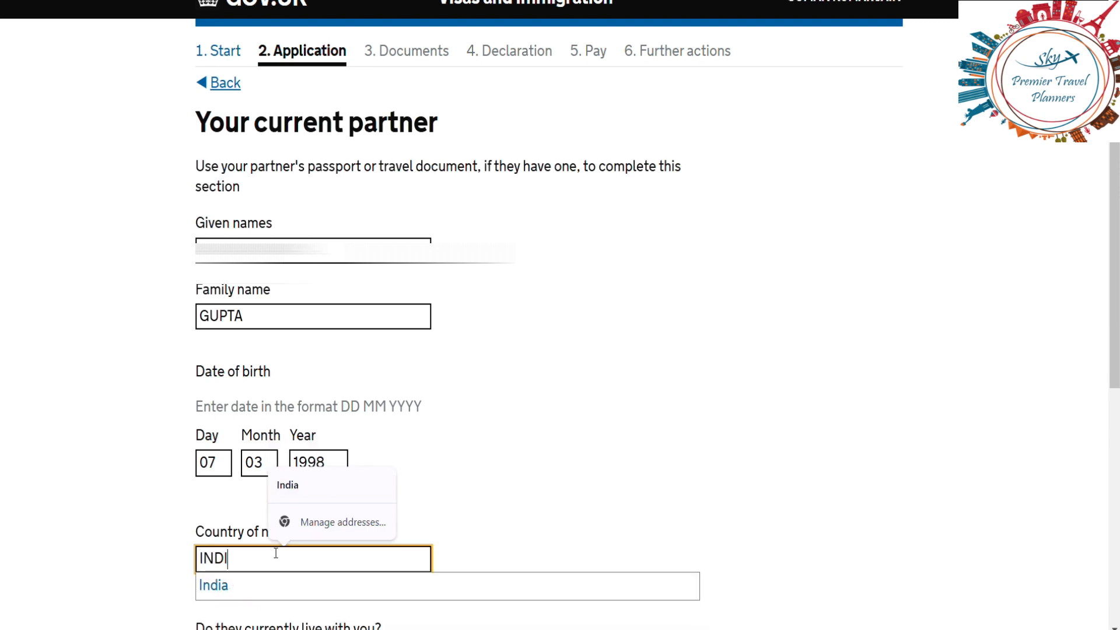
click(294, 580)
click(937, 368)
scroll(937, 366, down, 5)
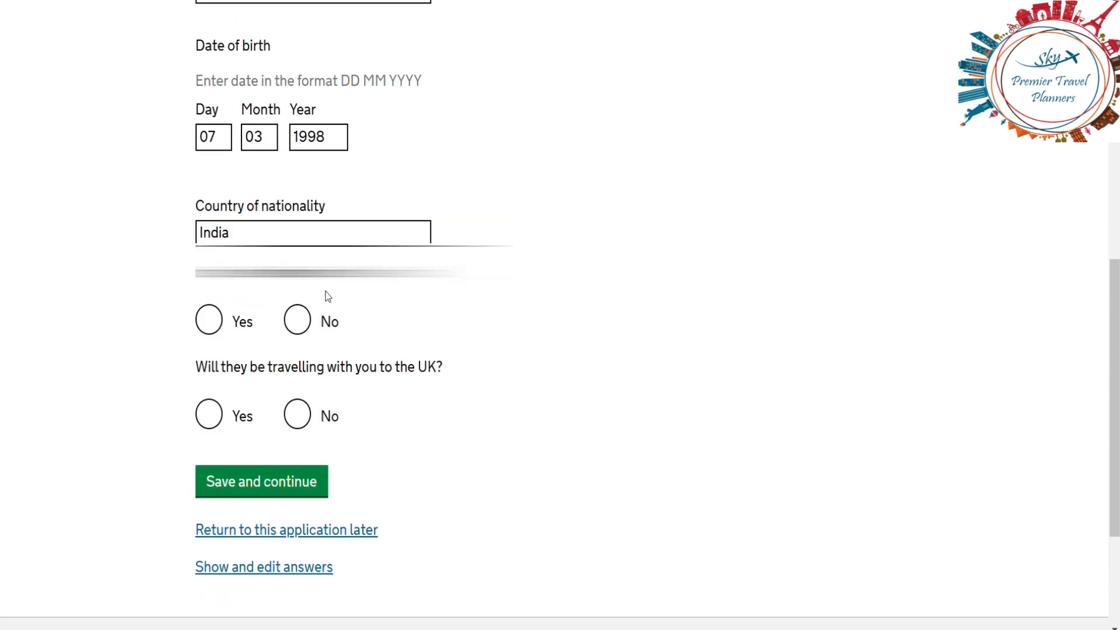
click(209, 330)
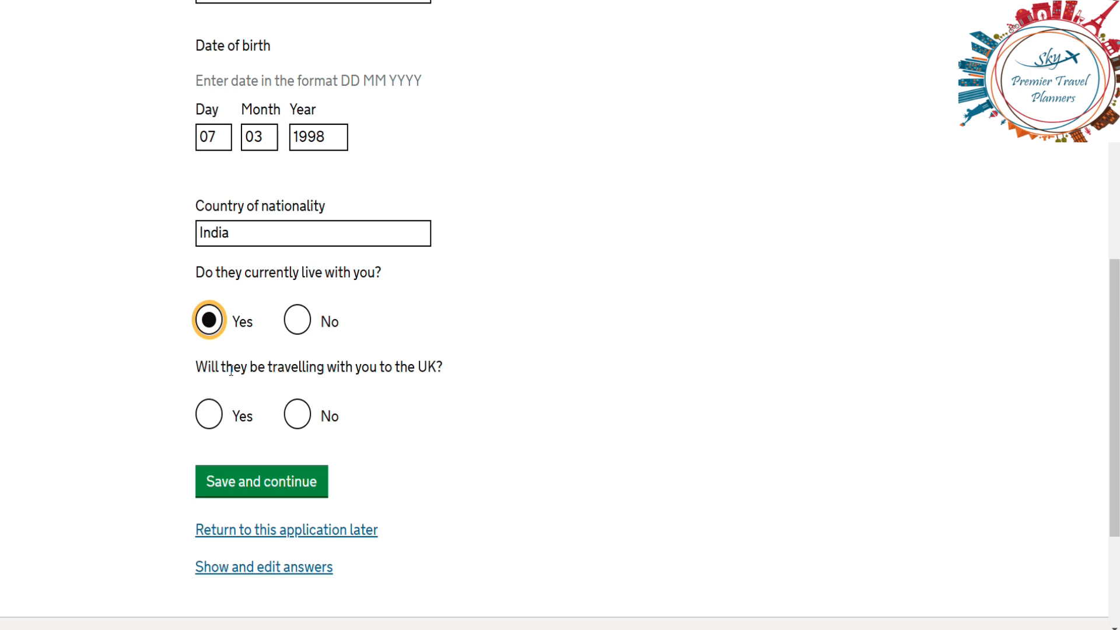
click(208, 415)
click(246, 503)
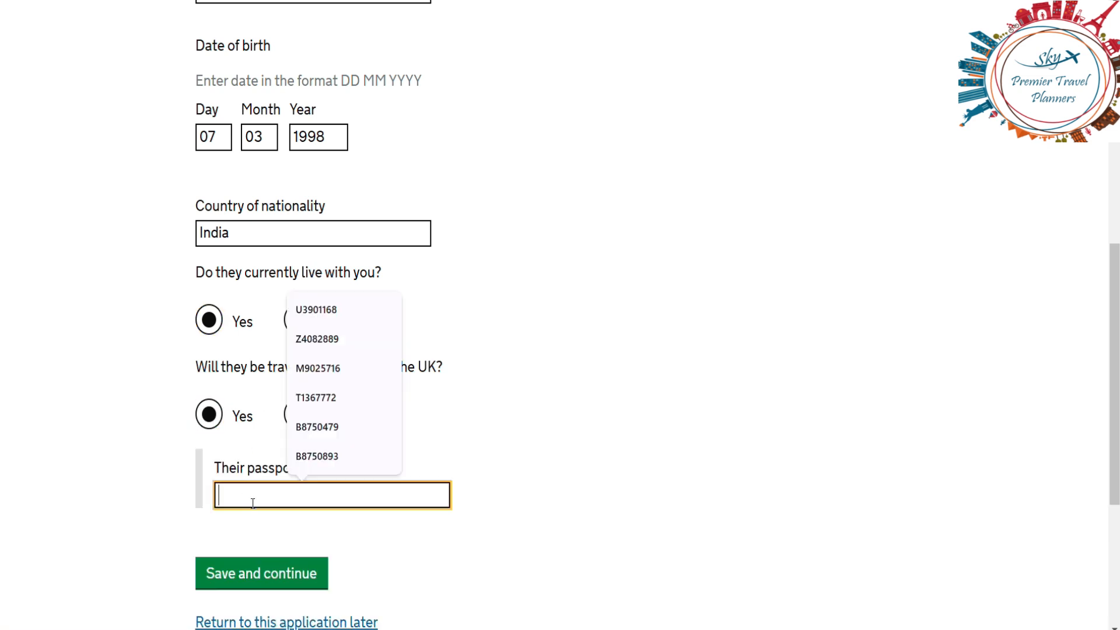
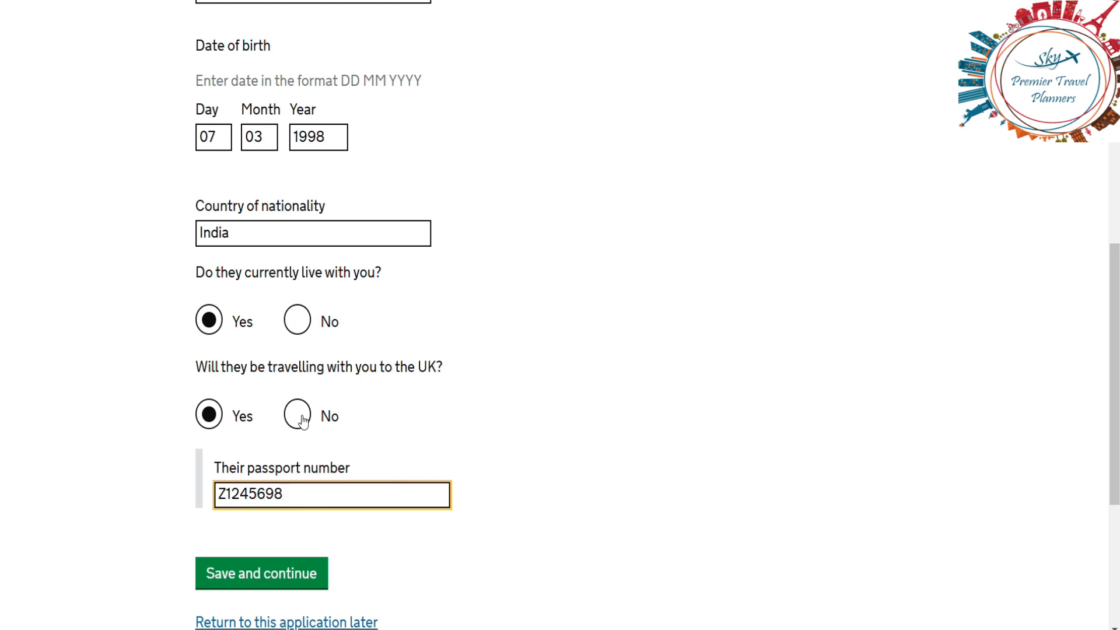
click(260, 575)
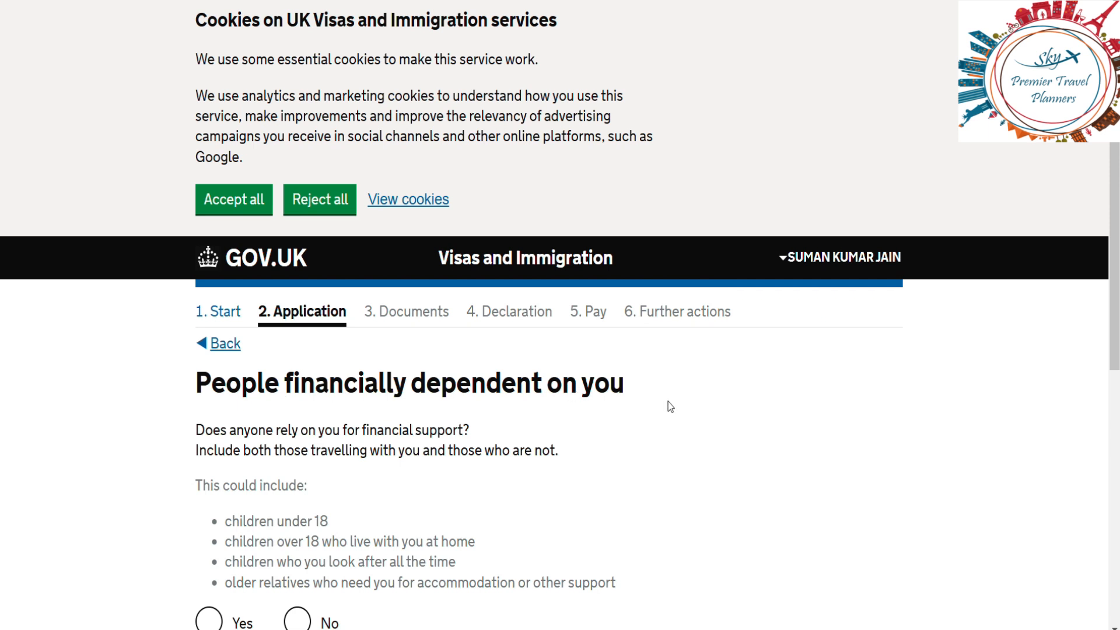
Step: Answer No to anyone being financially dependent on you and save
scroll(726, 447, down, 5)
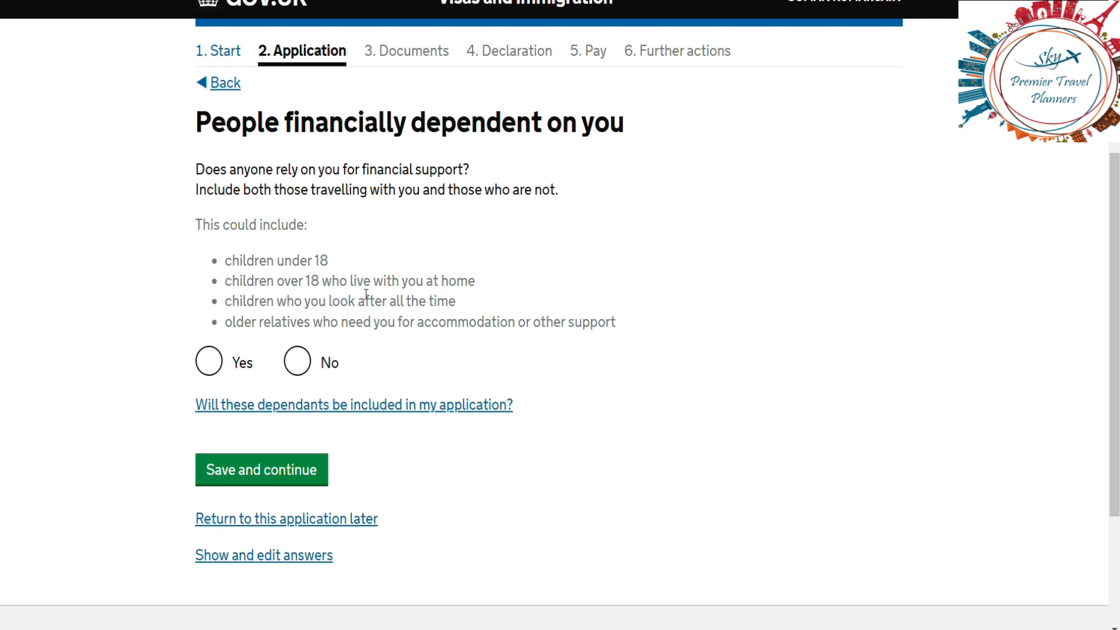
click(297, 362)
click(284, 475)
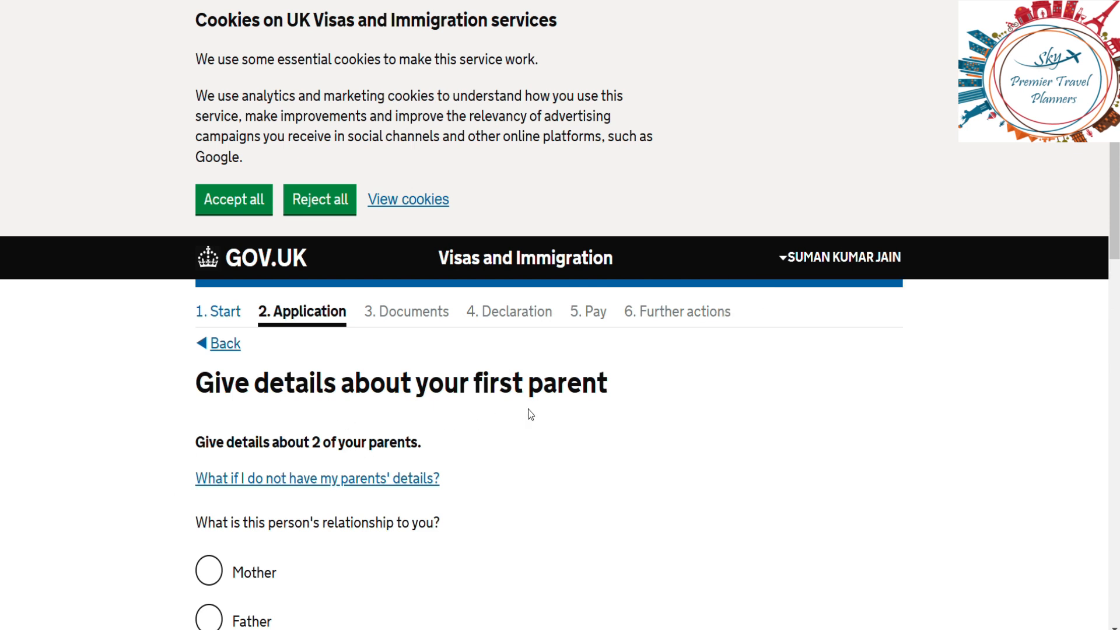
Step: Mark the first parent as your mother and enter her given names and family name
scroll(722, 453, down, 5)
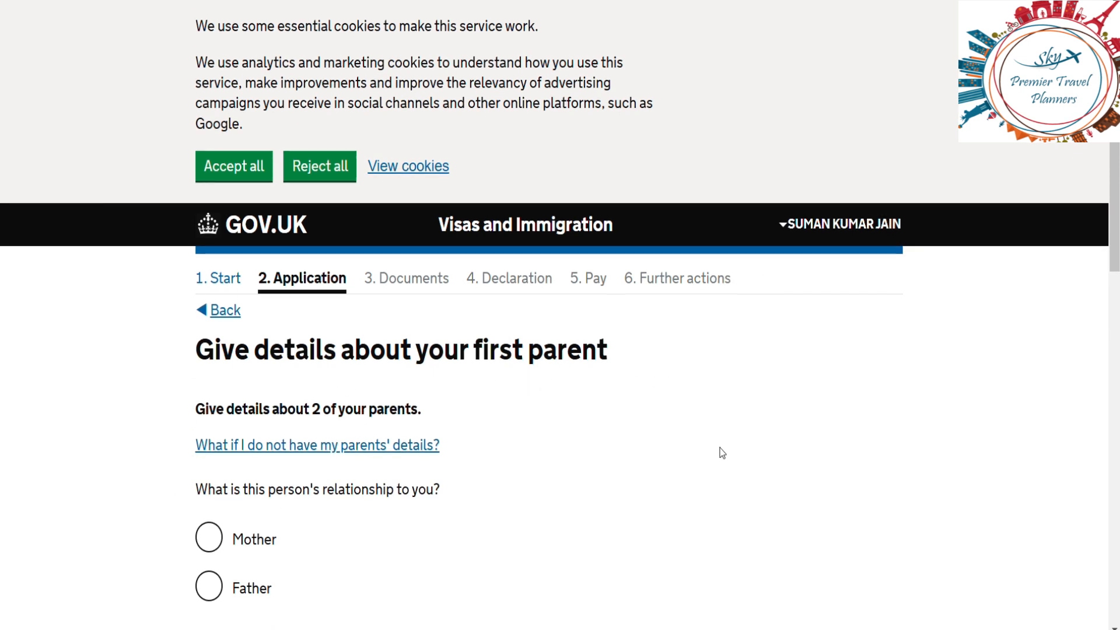
click(209, 279)
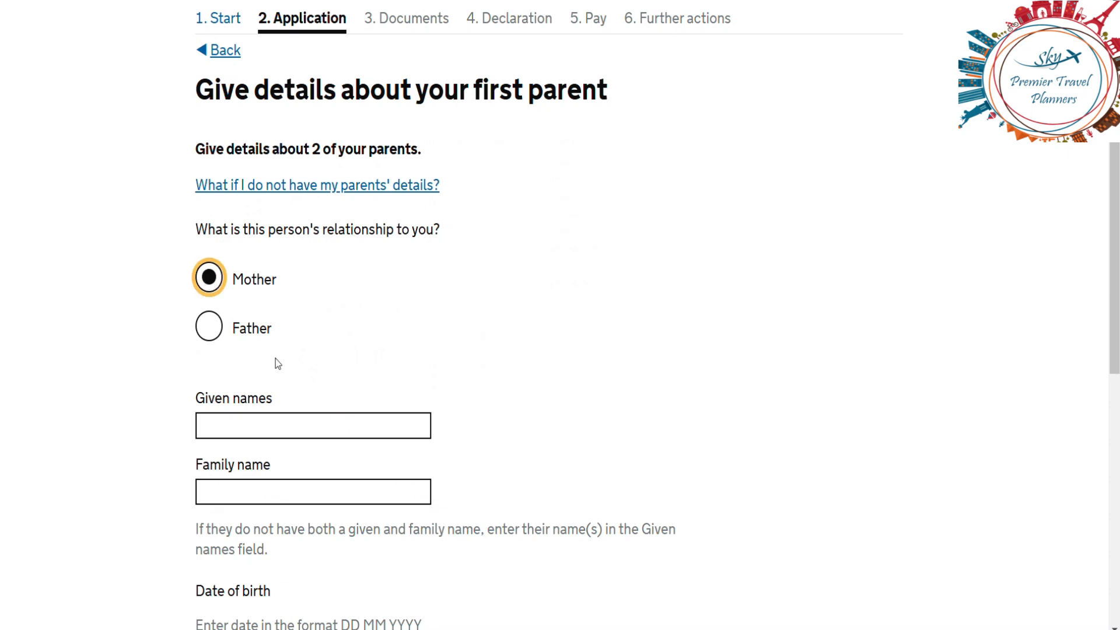
click(277, 427)
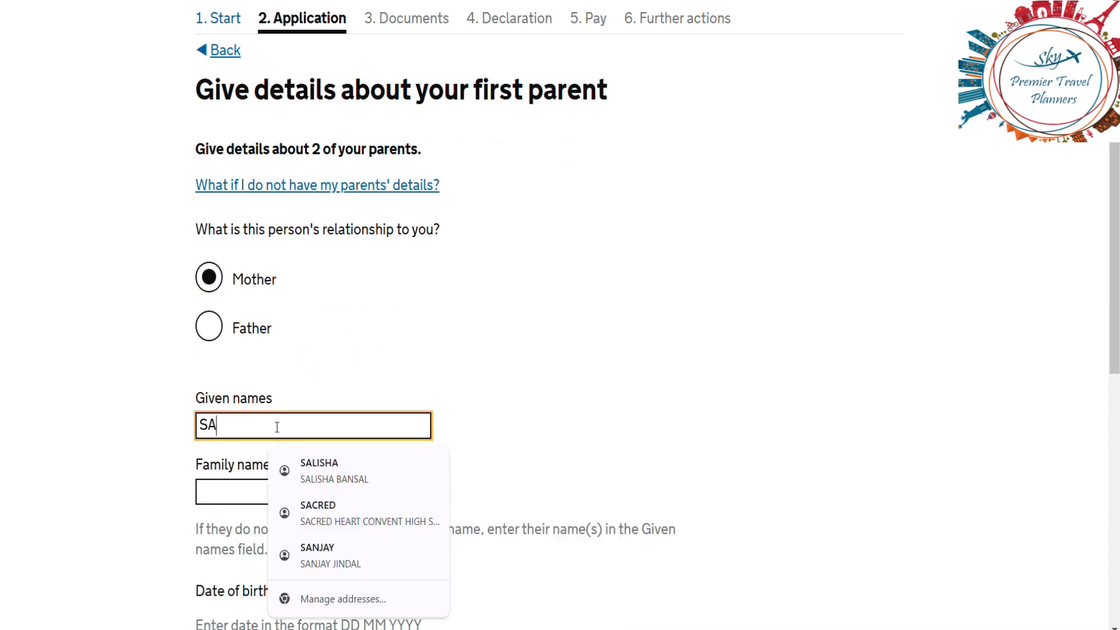
click(259, 491)
key(Down)
key(Down)
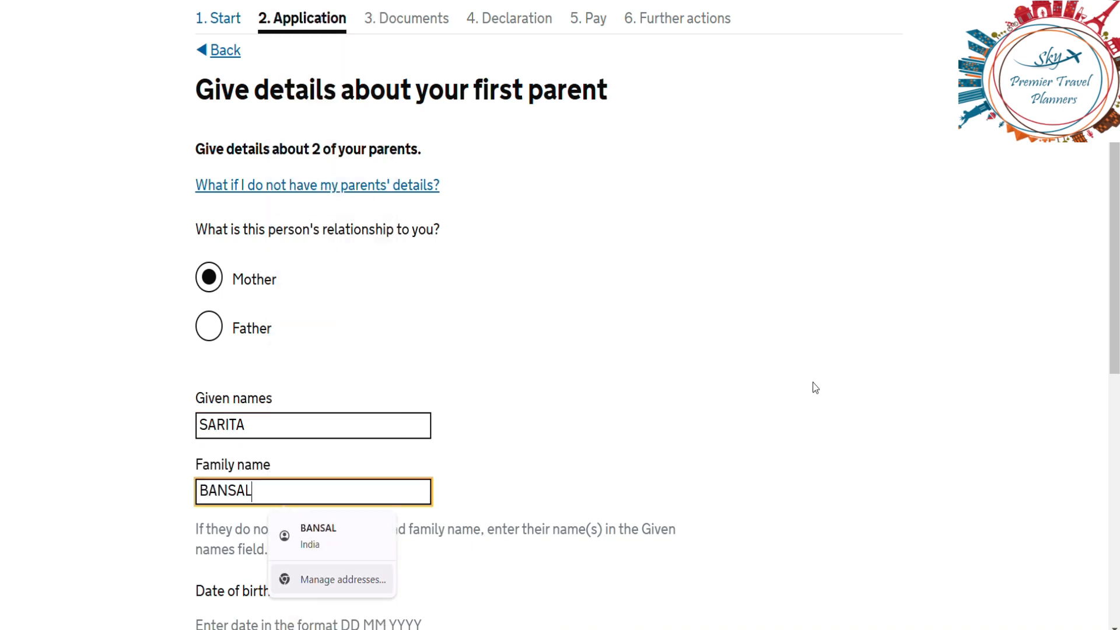
click(860, 369)
scroll(860, 370, down, 6)
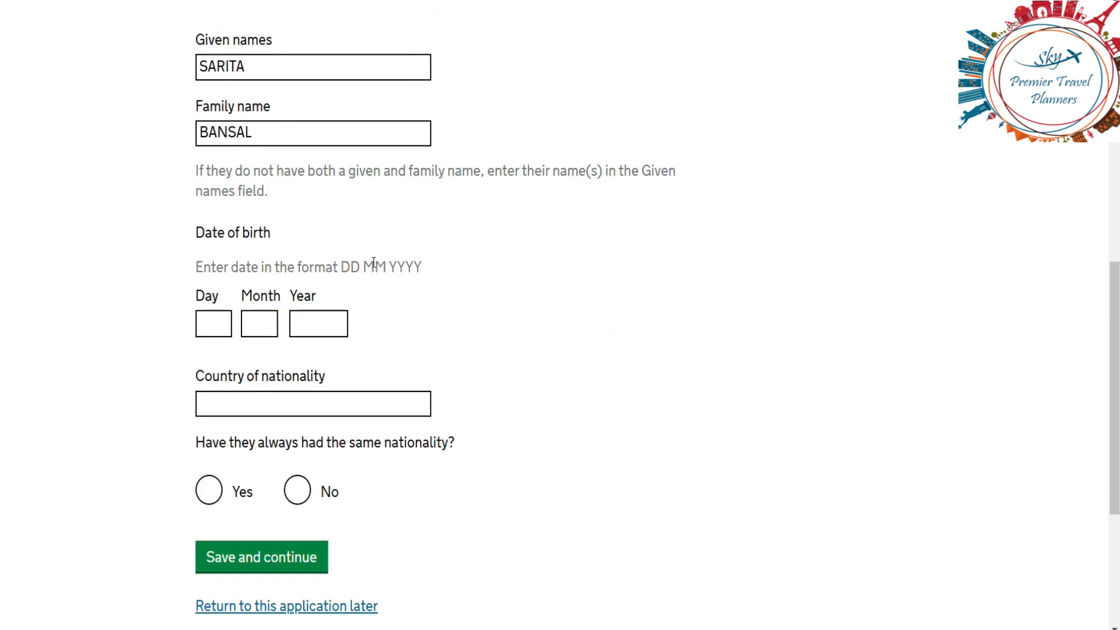
click(216, 329)
text(13)
click(273, 317)
text(08)
click(313, 320)
text(1971)
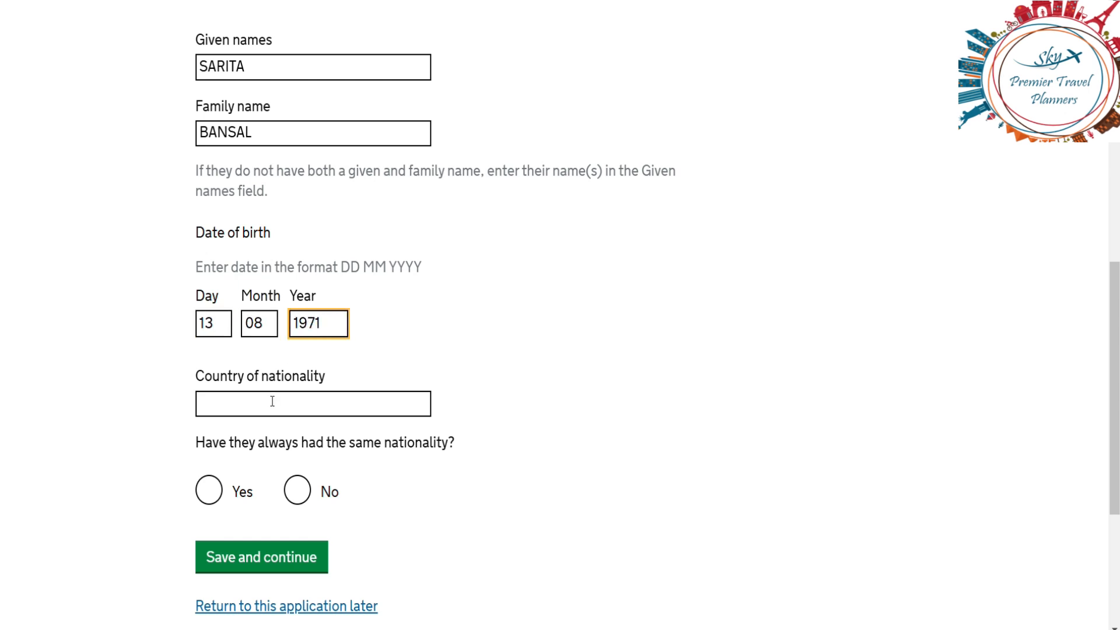
click(271, 404)
text(INDIA)
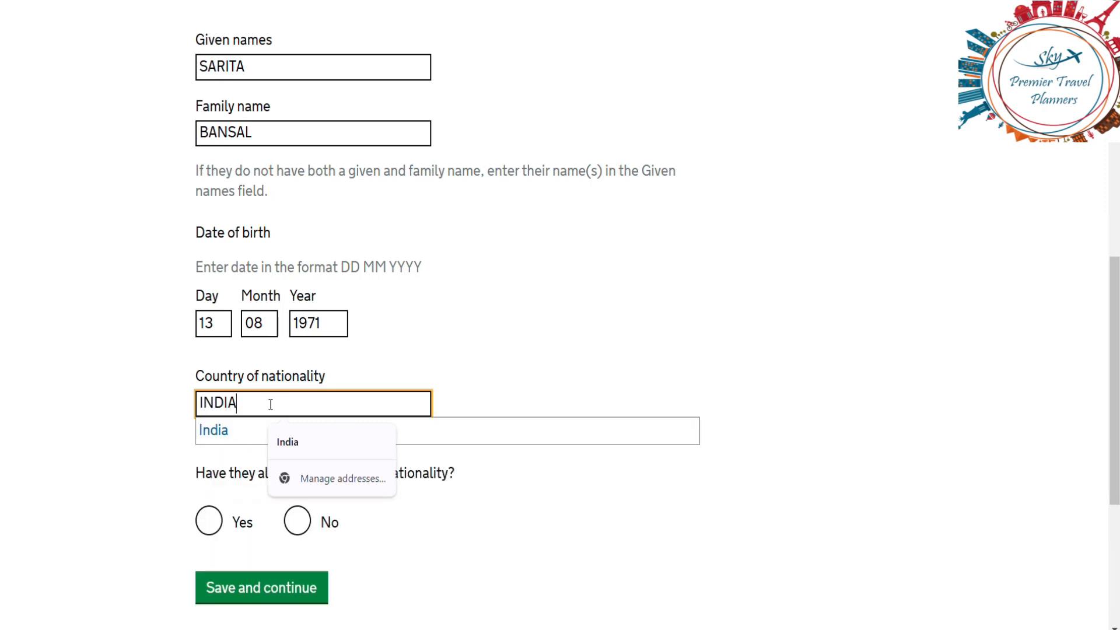
key(Down)
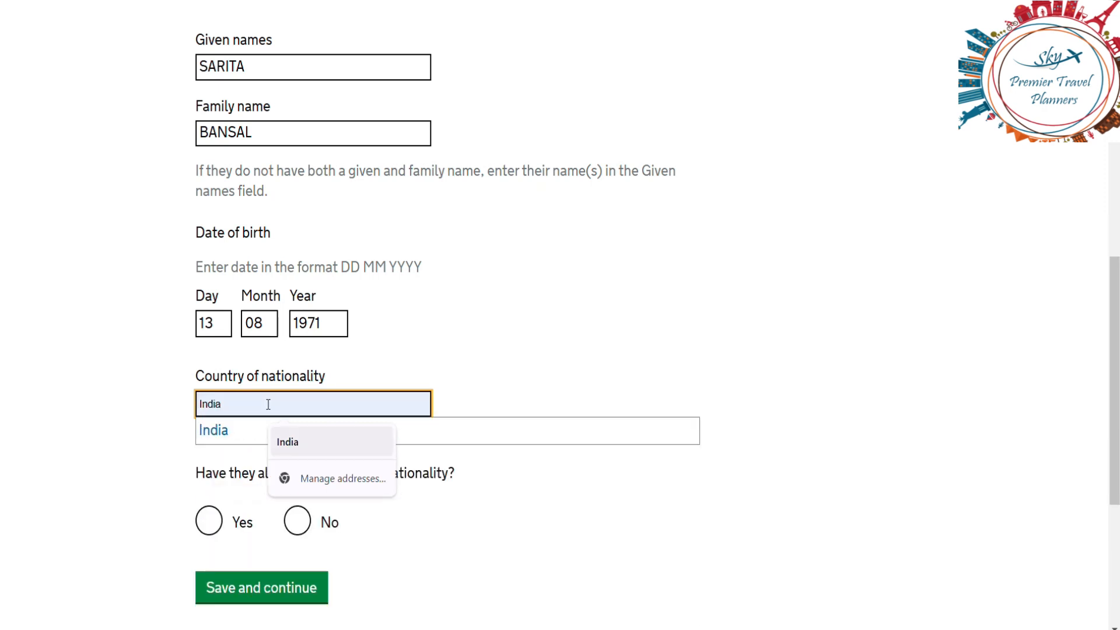
click(221, 430)
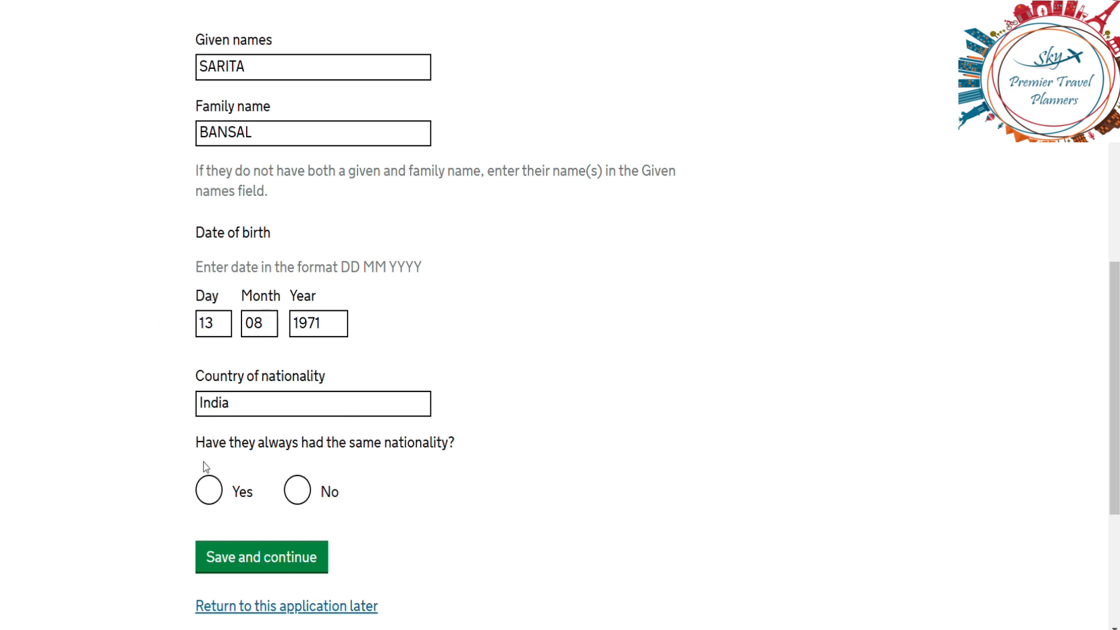
click(206, 495)
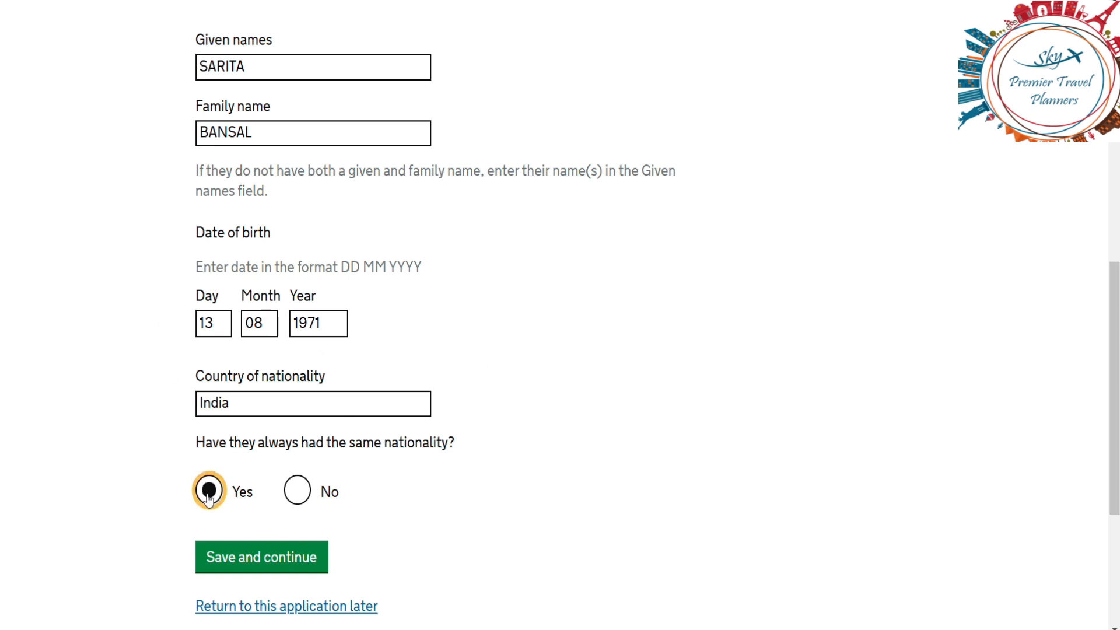
click(249, 564)
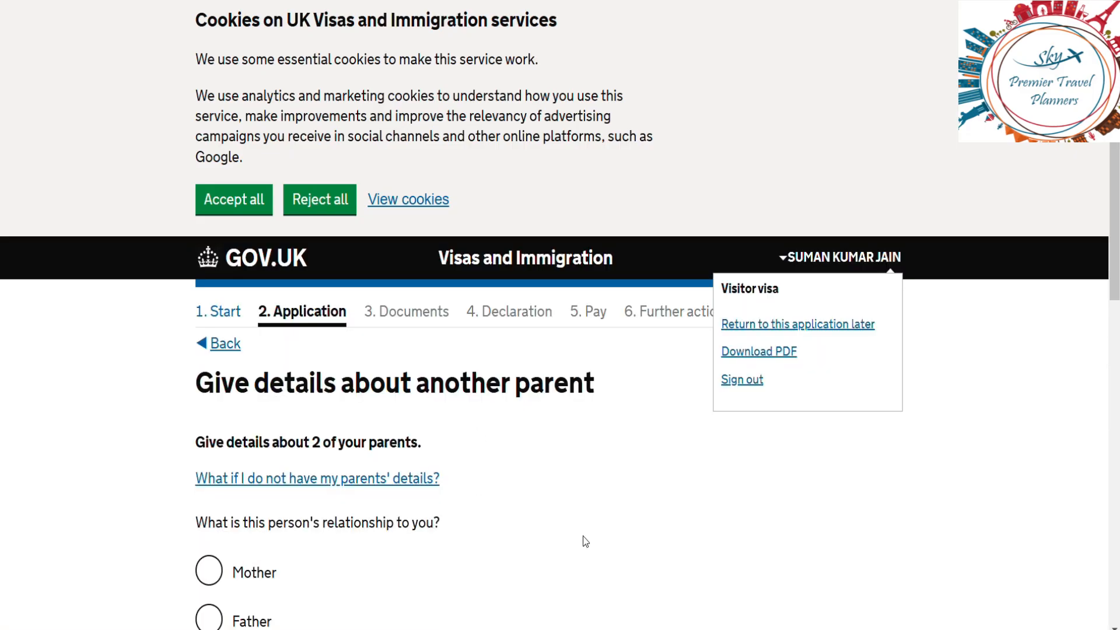
Step: Mark the second parent as your father and enter his given names and family name
scroll(585, 540, down, 5)
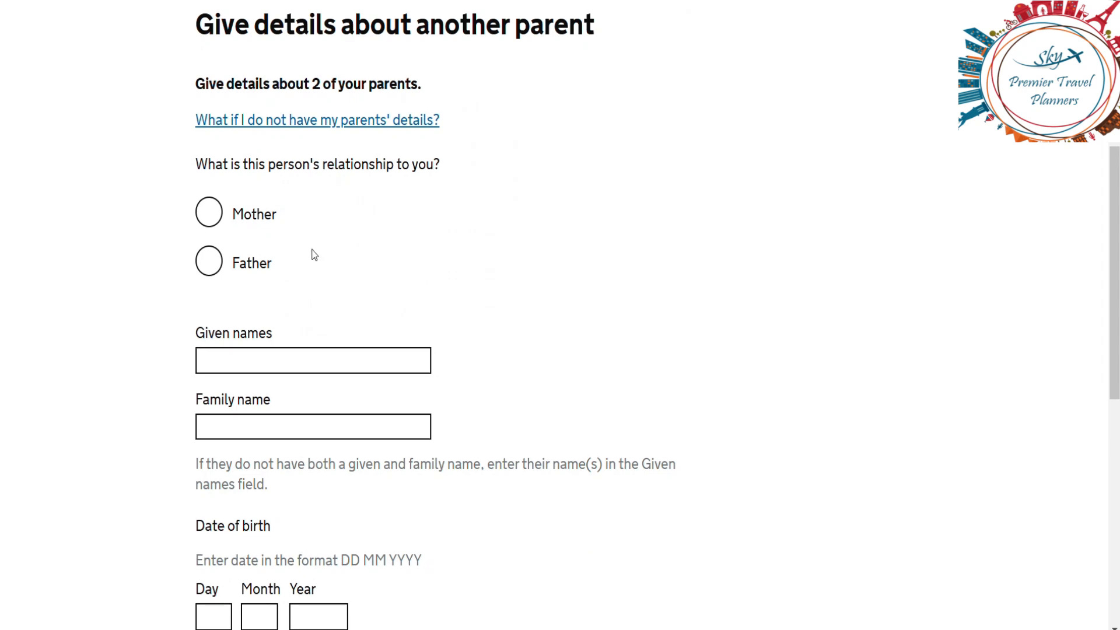
click(211, 261)
double_click(234, 379)
click(232, 358)
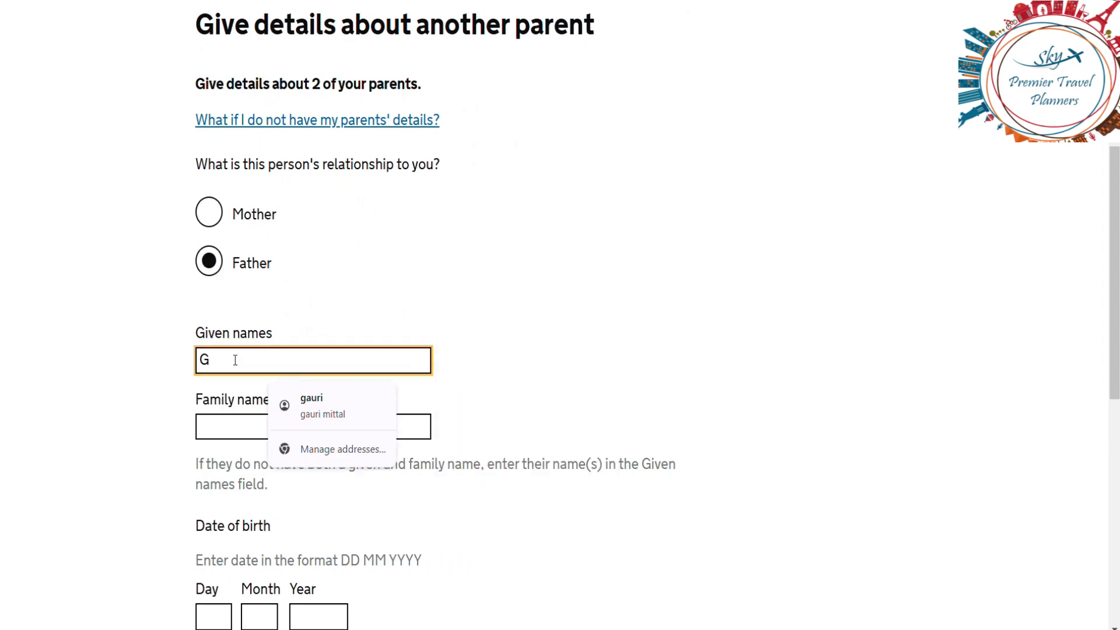
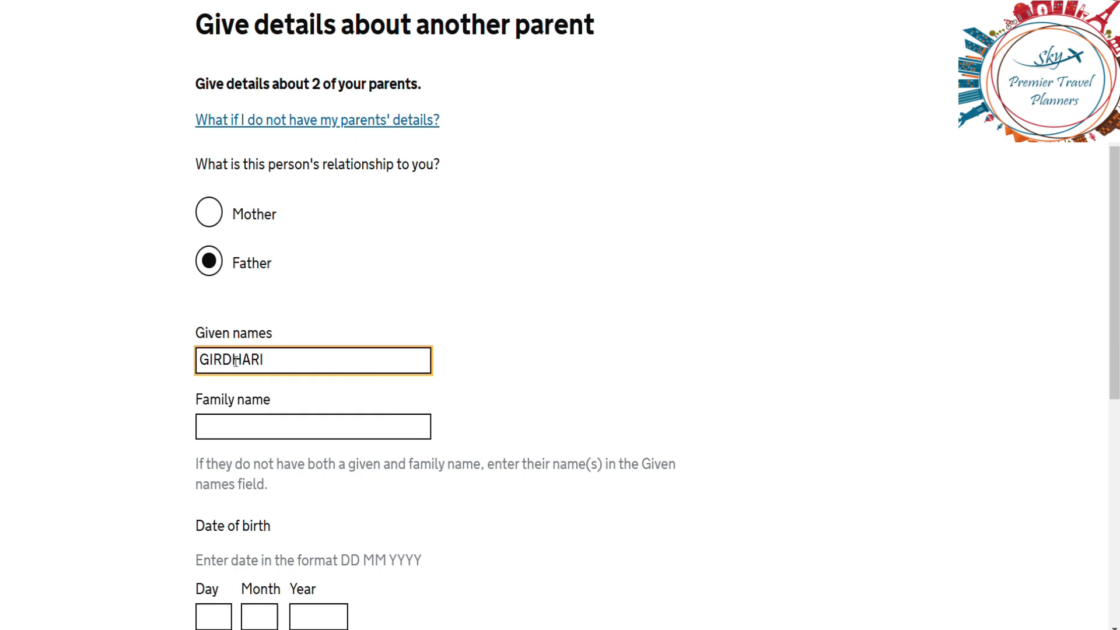
click(250, 422)
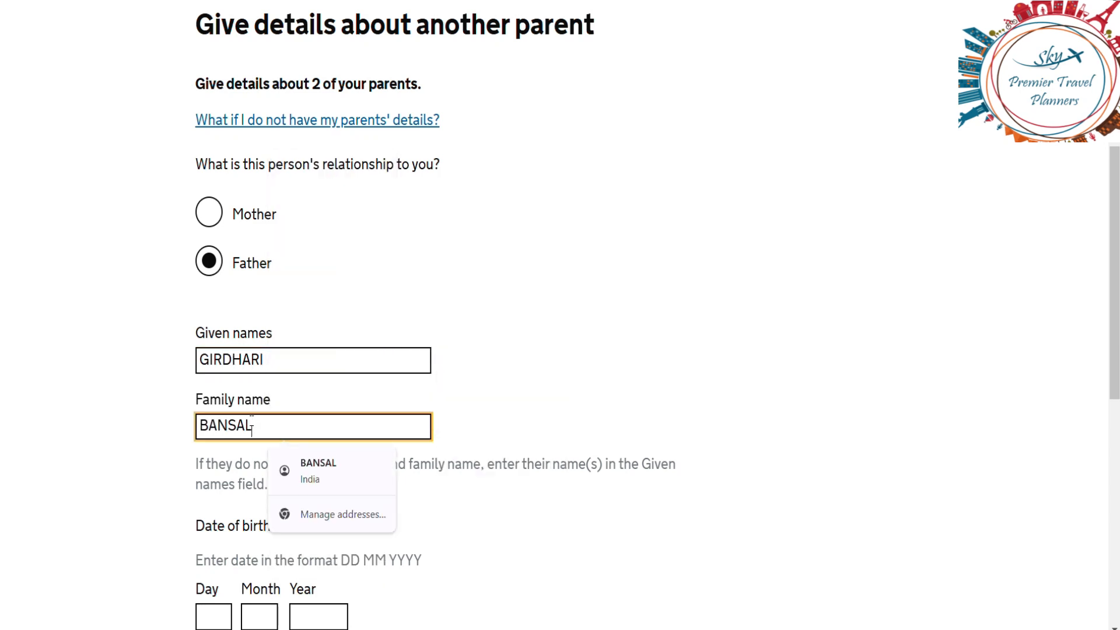
click(100, 509)
scroll(100, 510, down, 5)
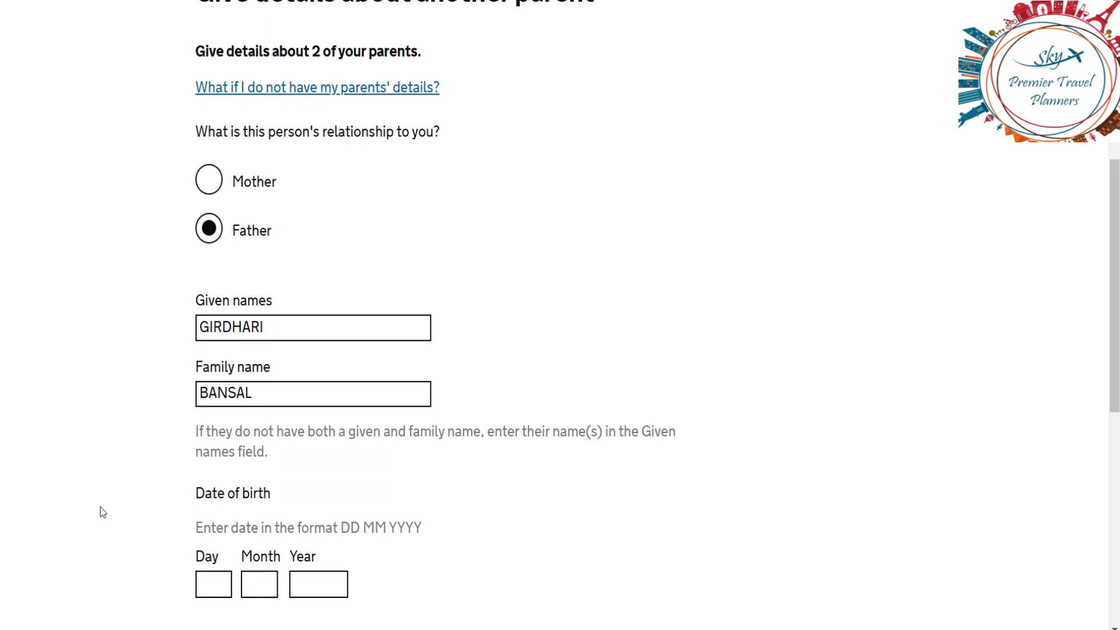
click(208, 365)
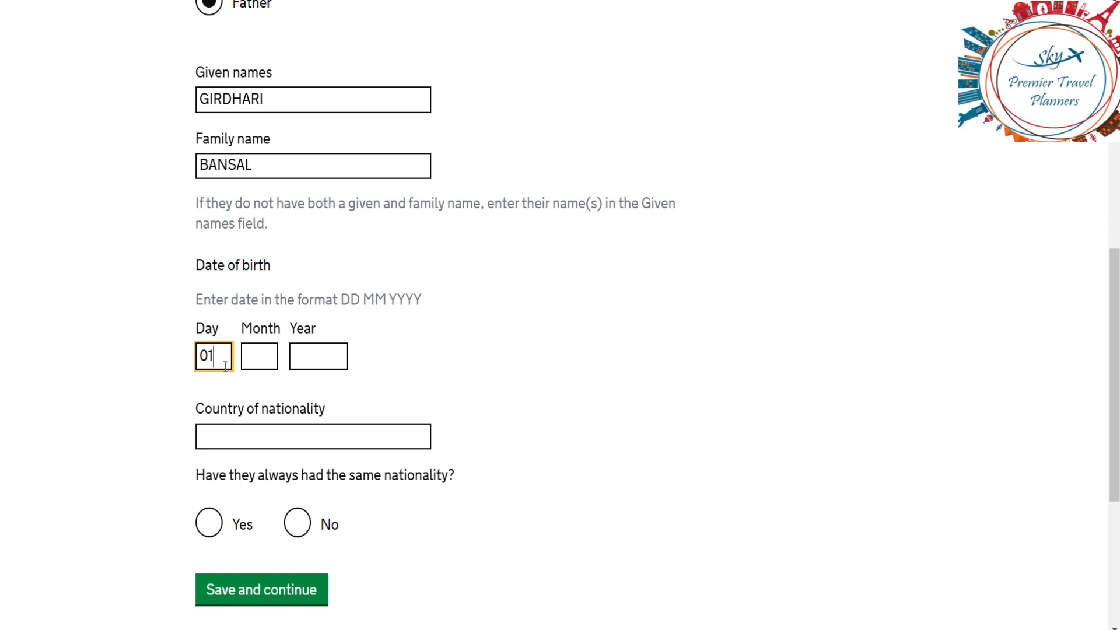
click(252, 366)
text(01)
click(335, 355)
text(19)
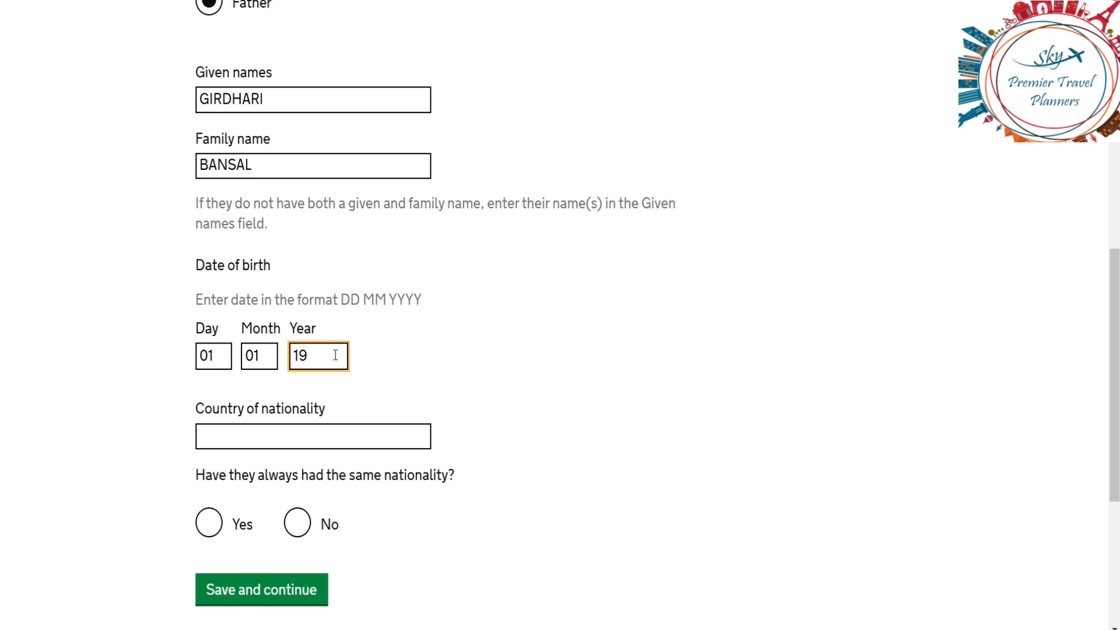
text(65)
click(278, 439)
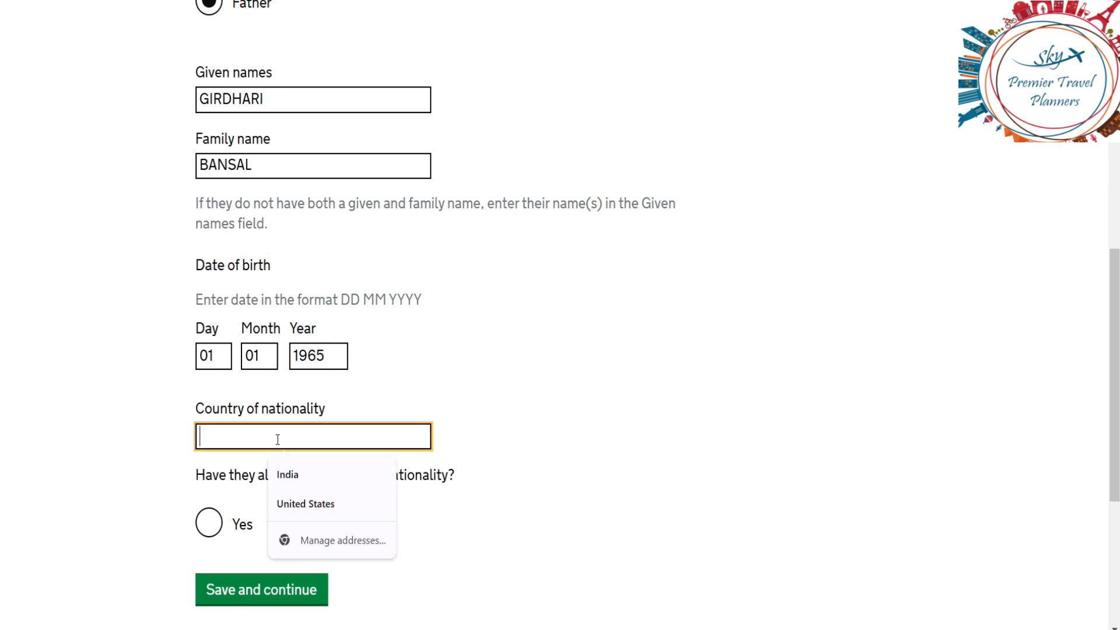
text(INDI)
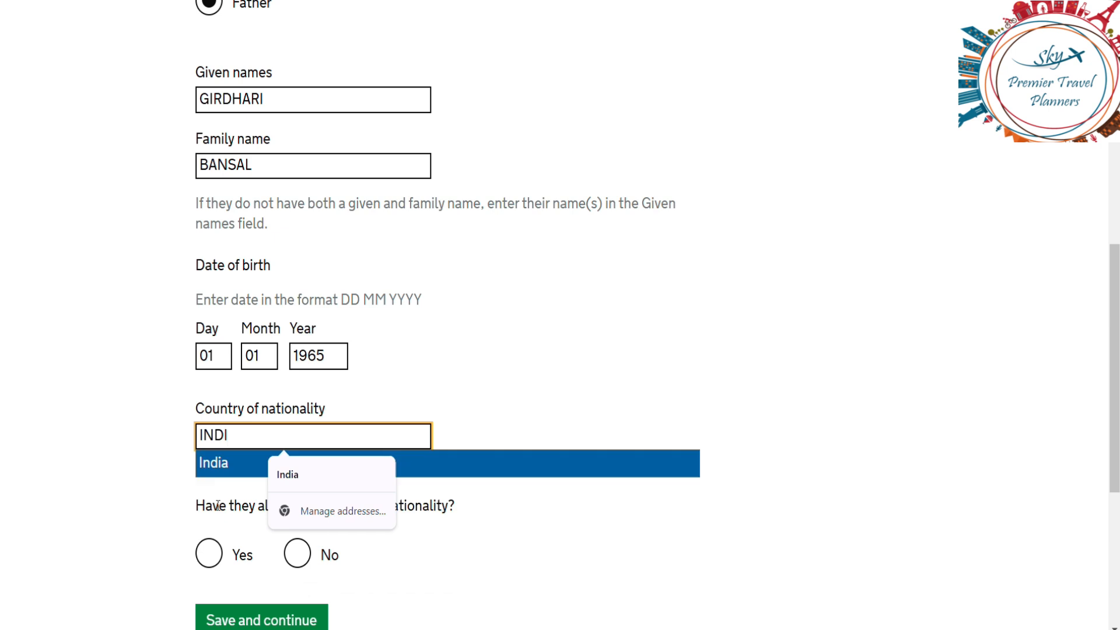
click(234, 475)
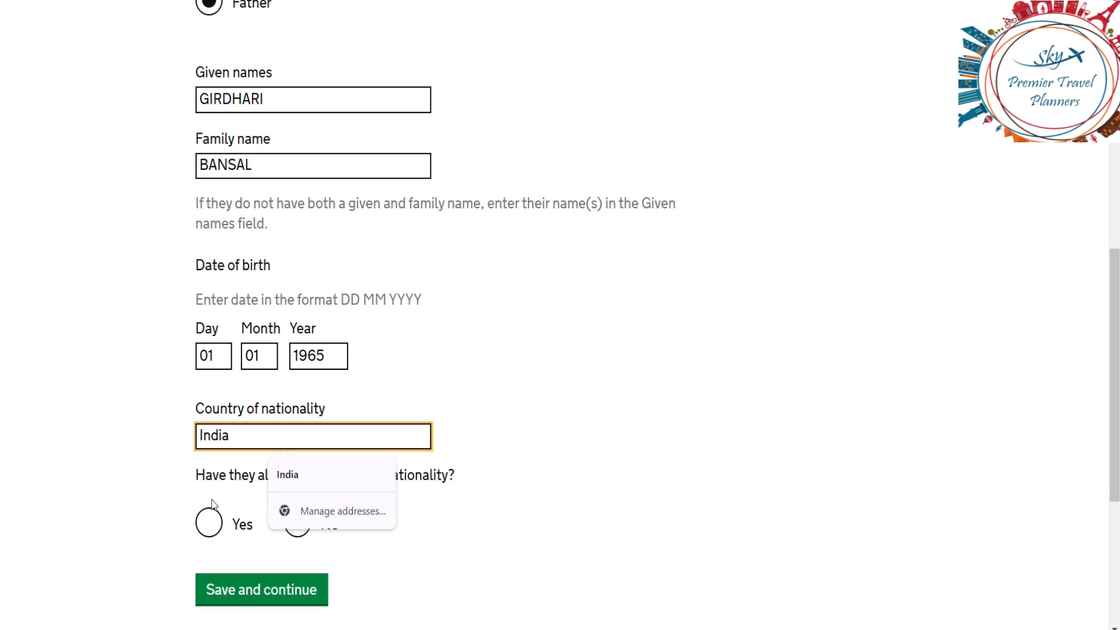
click(201, 521)
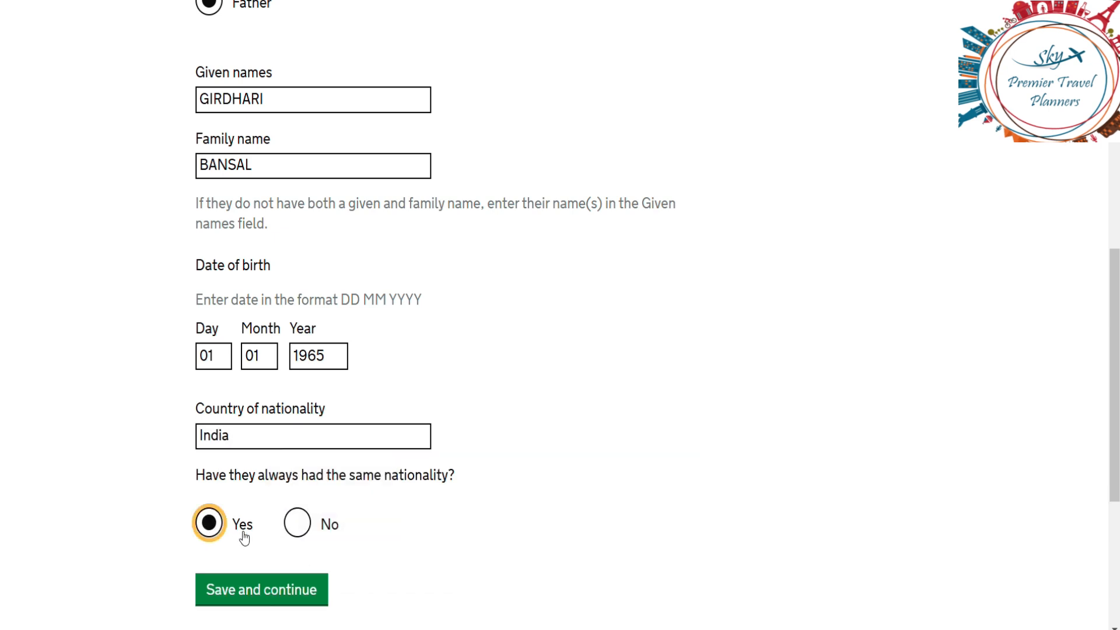
click(245, 591)
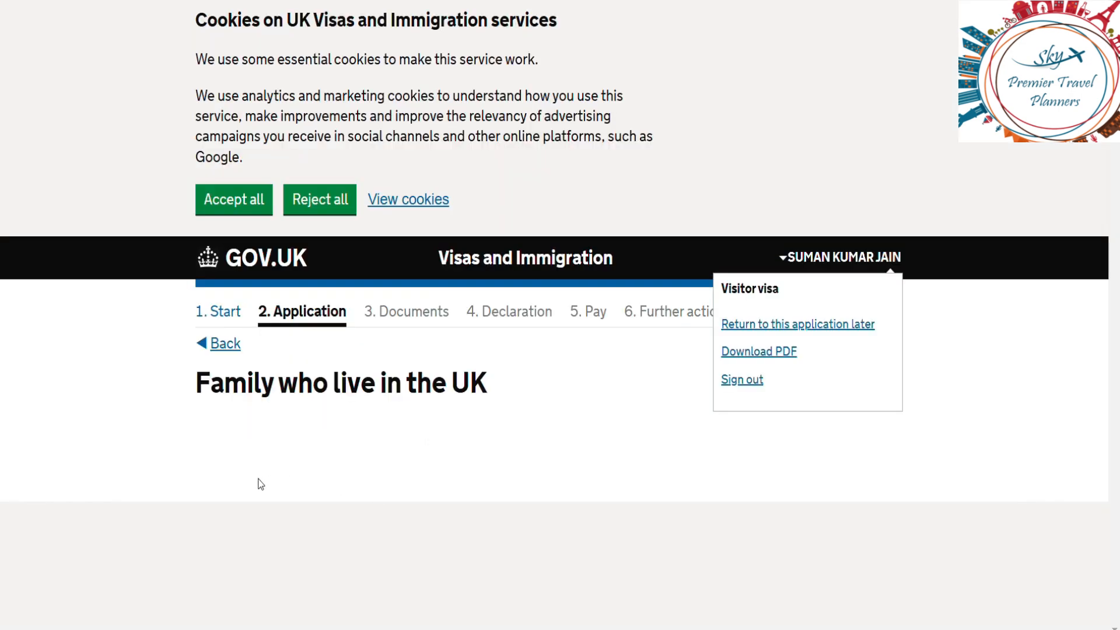
Step: Answer No to having family living in the UK and save
scroll(598, 435, down, 3)
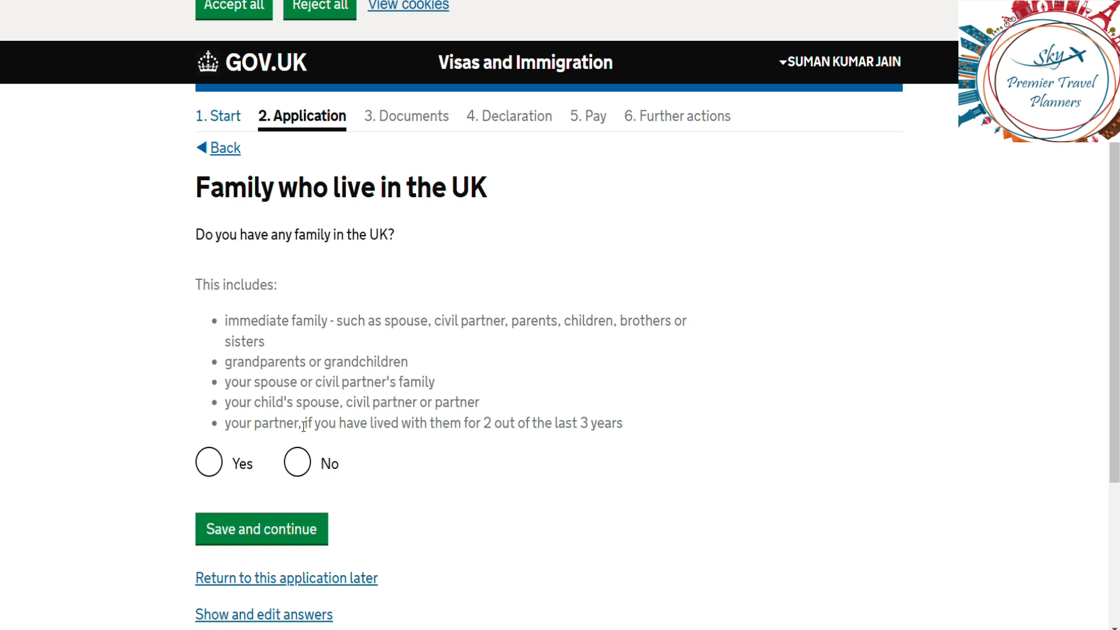
click(302, 471)
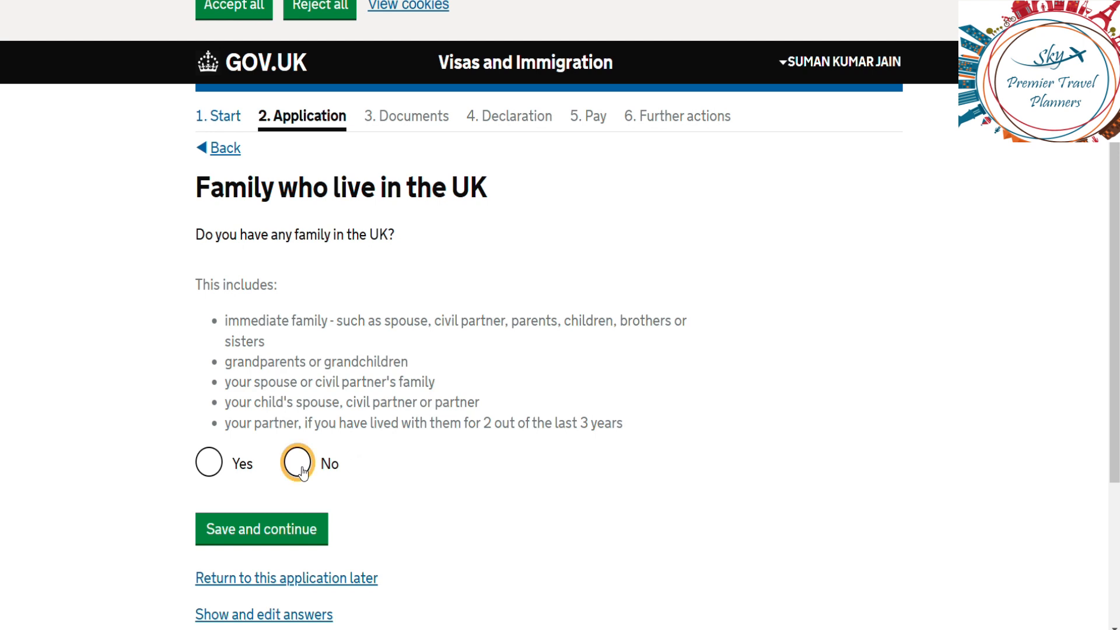
click(263, 532)
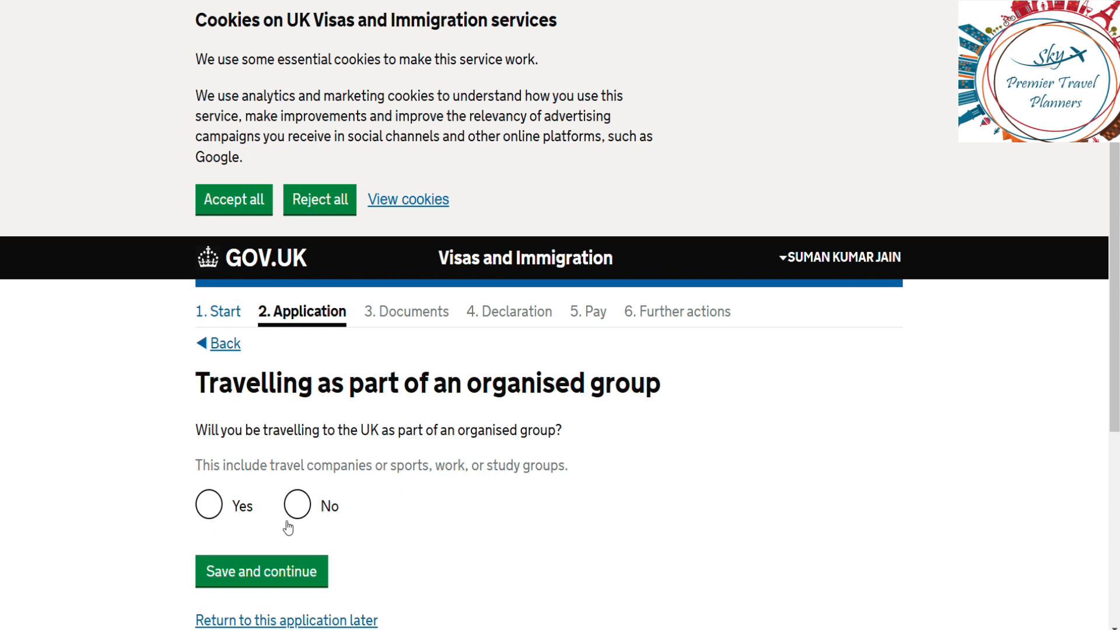
Step: Answer No to organised-group travel and No to travelling with another person, saving each
click(304, 505)
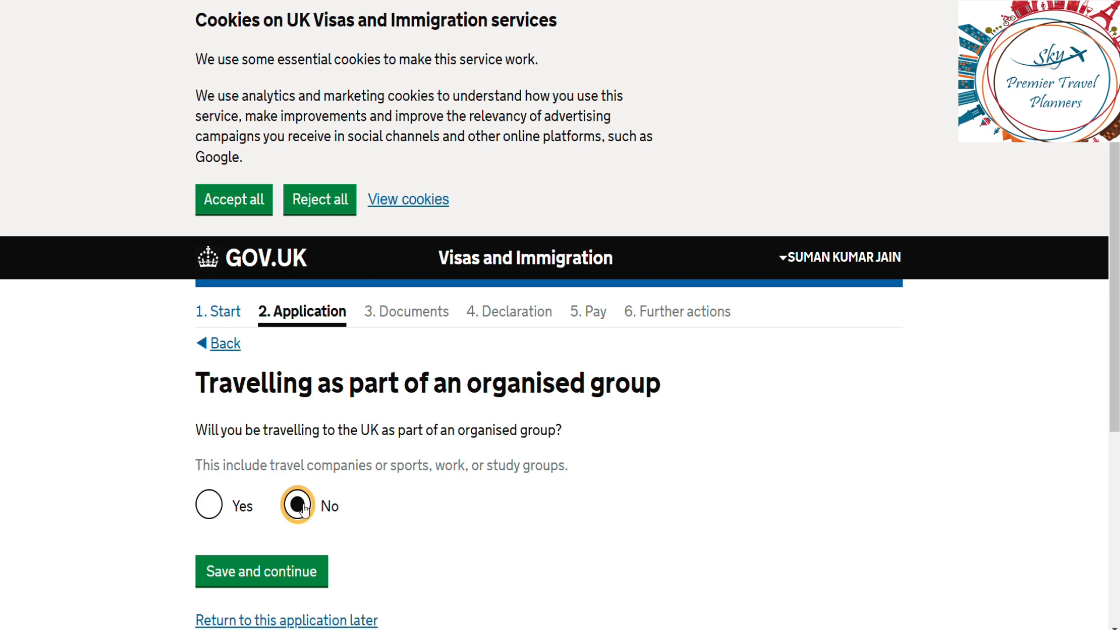
click(288, 570)
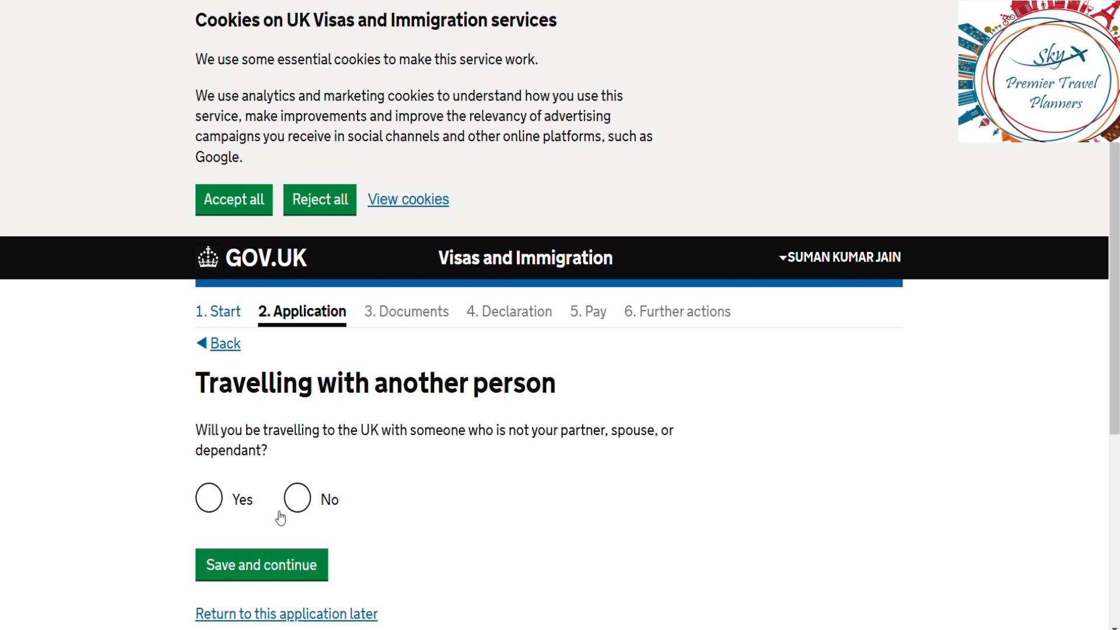
click(297, 506)
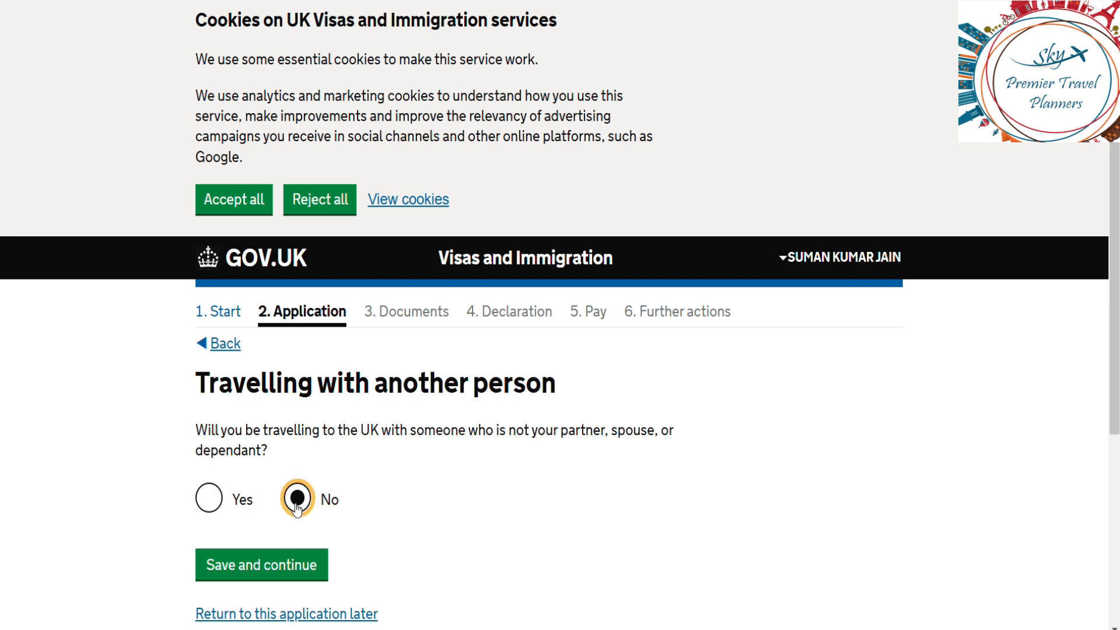
click(289, 567)
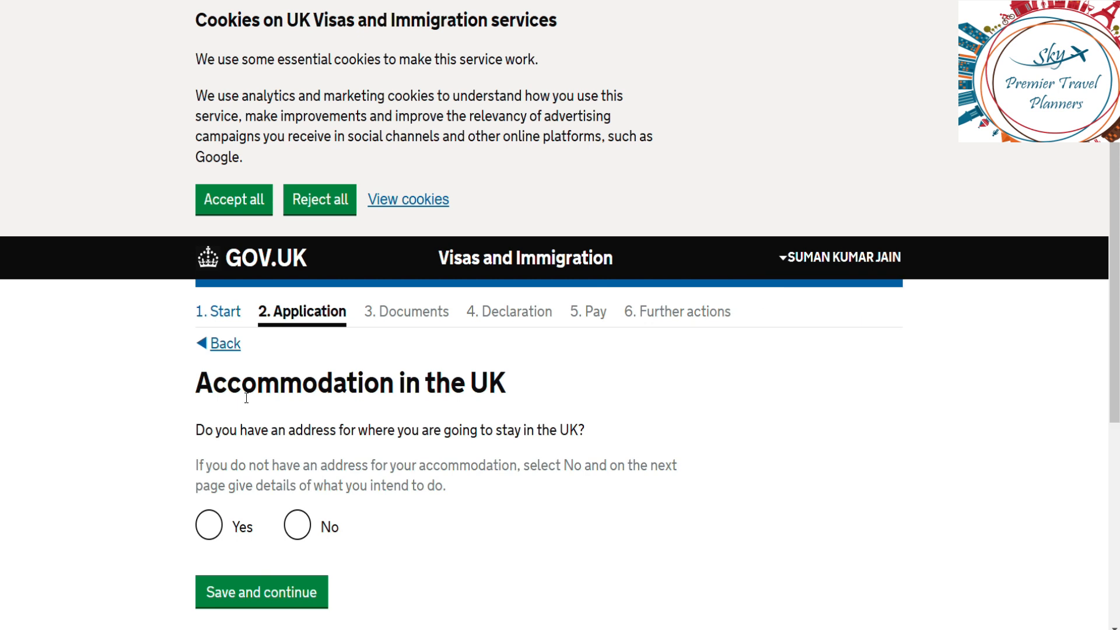
Step: Confirm you have a UK stay address and enter the Radisson Blu hotel's London address details
click(210, 525)
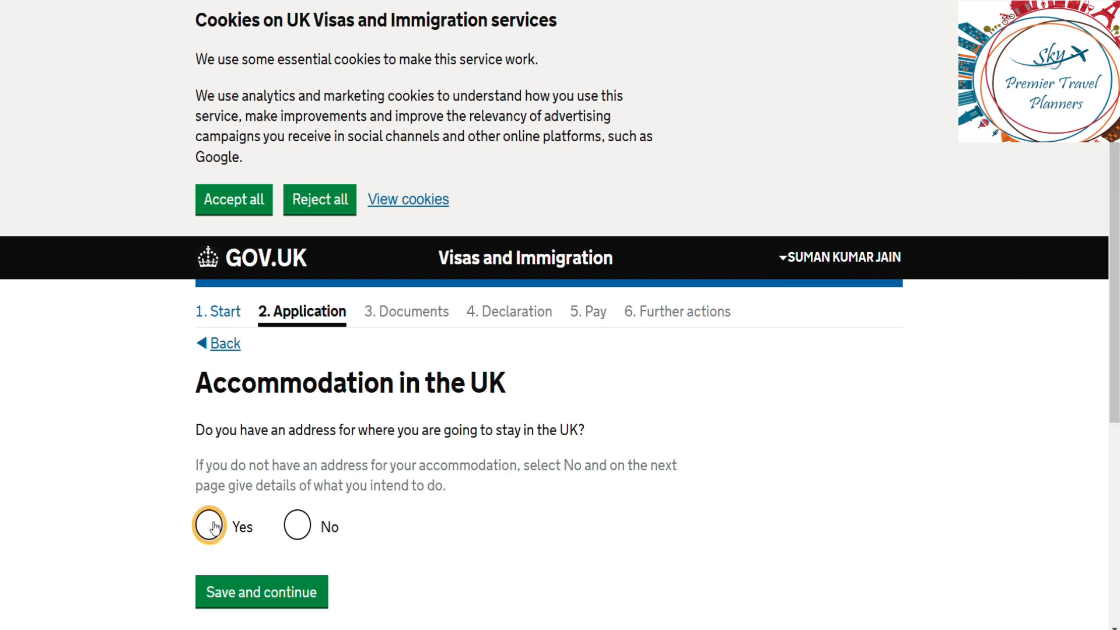
click(260, 583)
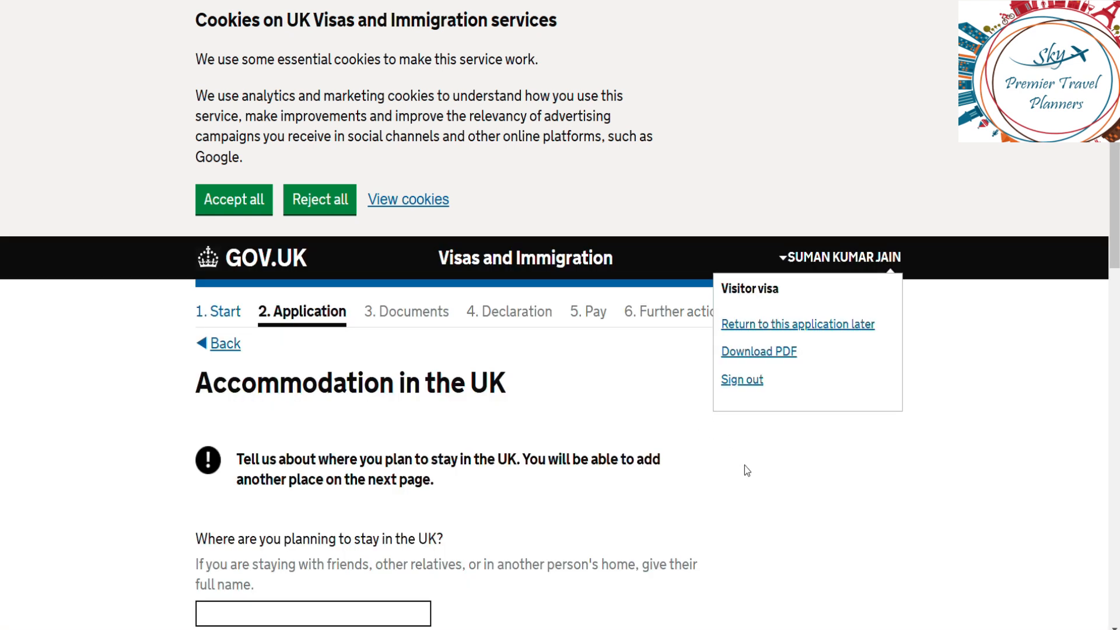
scroll(763, 494, down, 1)
scroll(763, 500, down, 5)
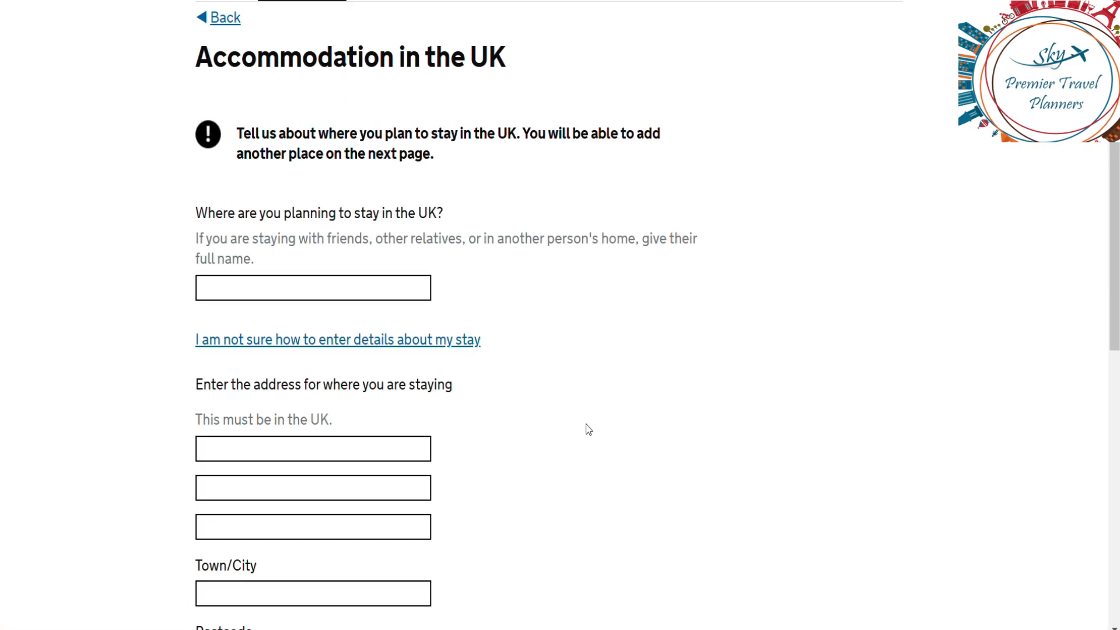
click(285, 286)
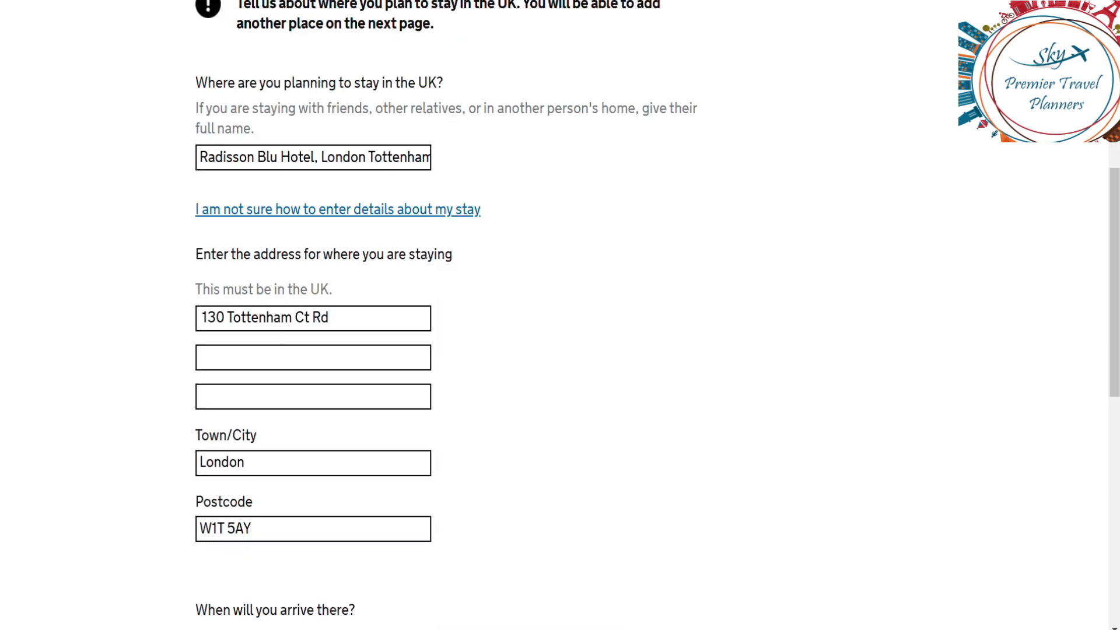
drag(1115, 280, 1114, 177)
scroll(586, 254, down, 5)
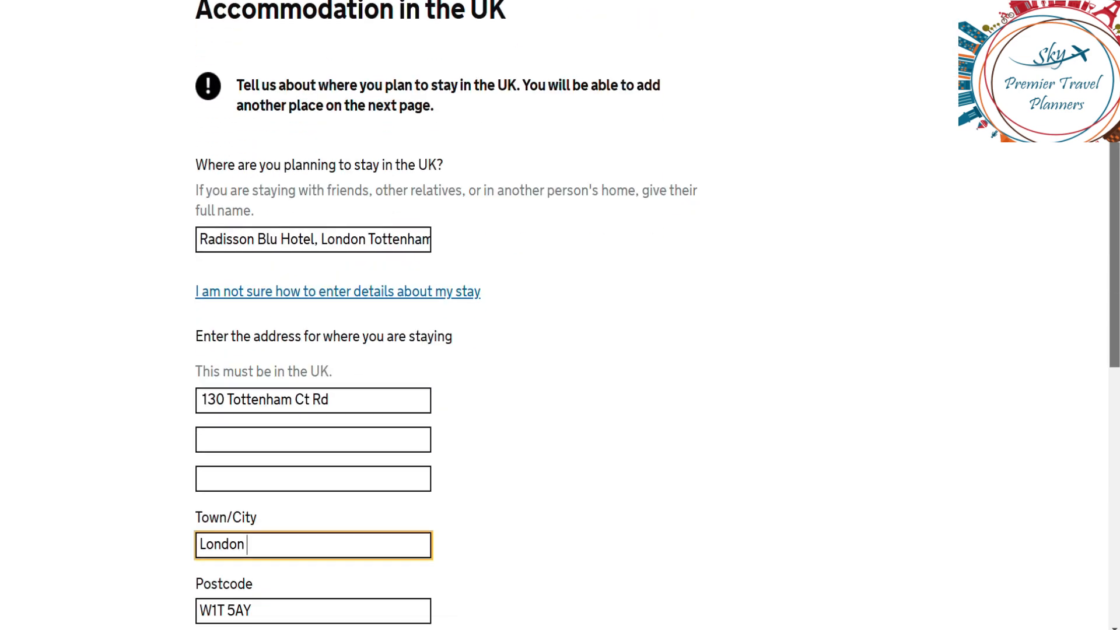
click(670, 453)
scroll(670, 453, down, 1)
scroll(670, 454, down, 6)
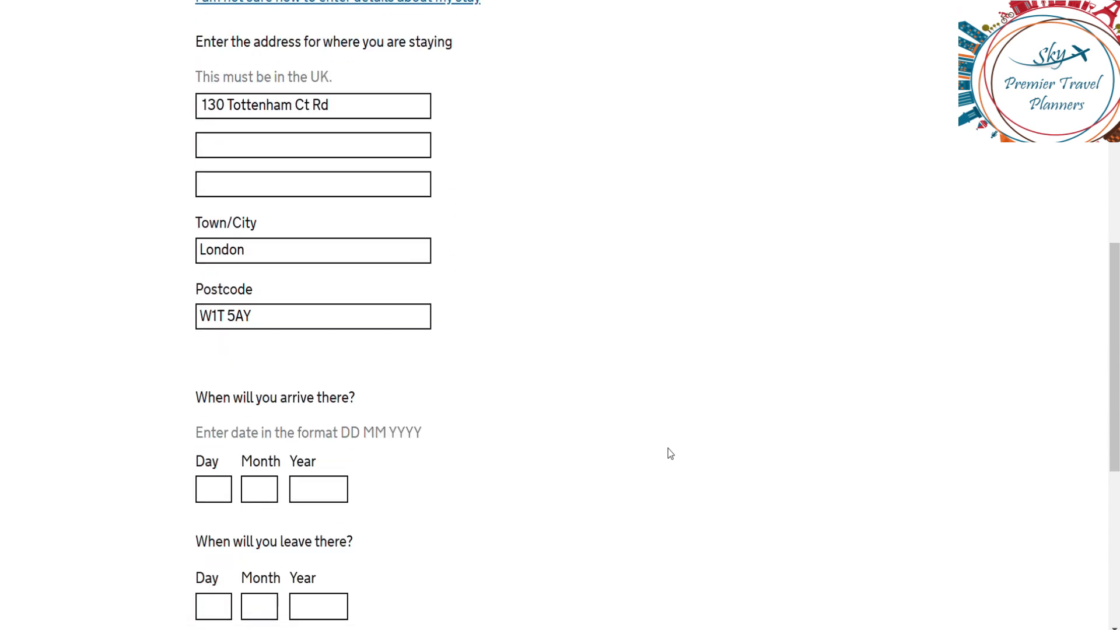
Step: Set the stay from 05/03/2025 to 15/03/2025 and save the accommodation
click(214, 299)
text(05)
click(256, 302)
text(03)
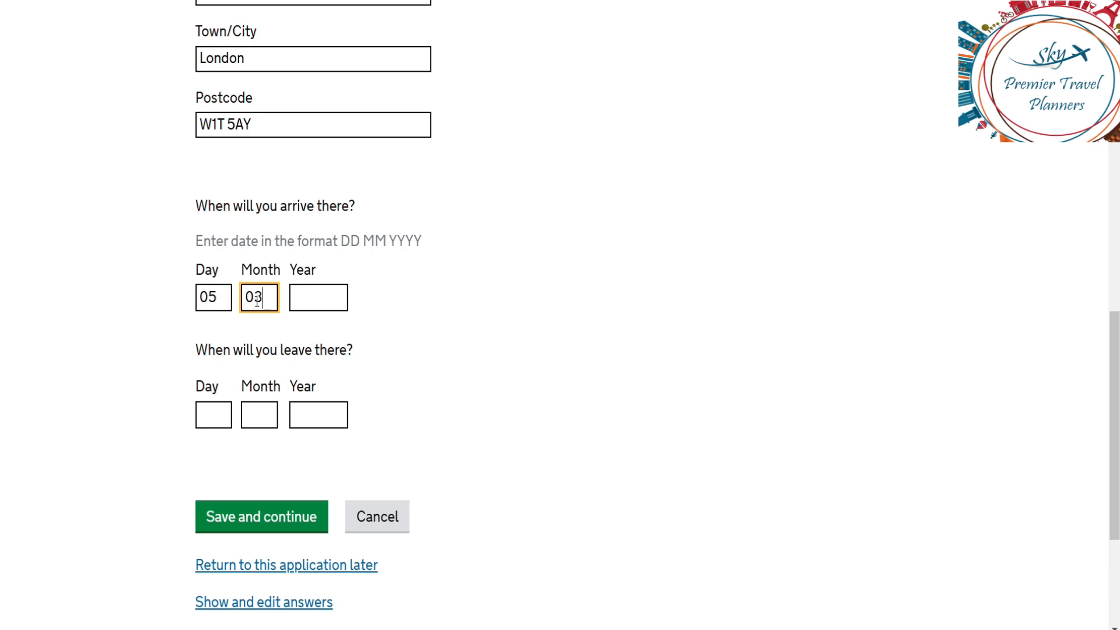
click(309, 298)
text(20)
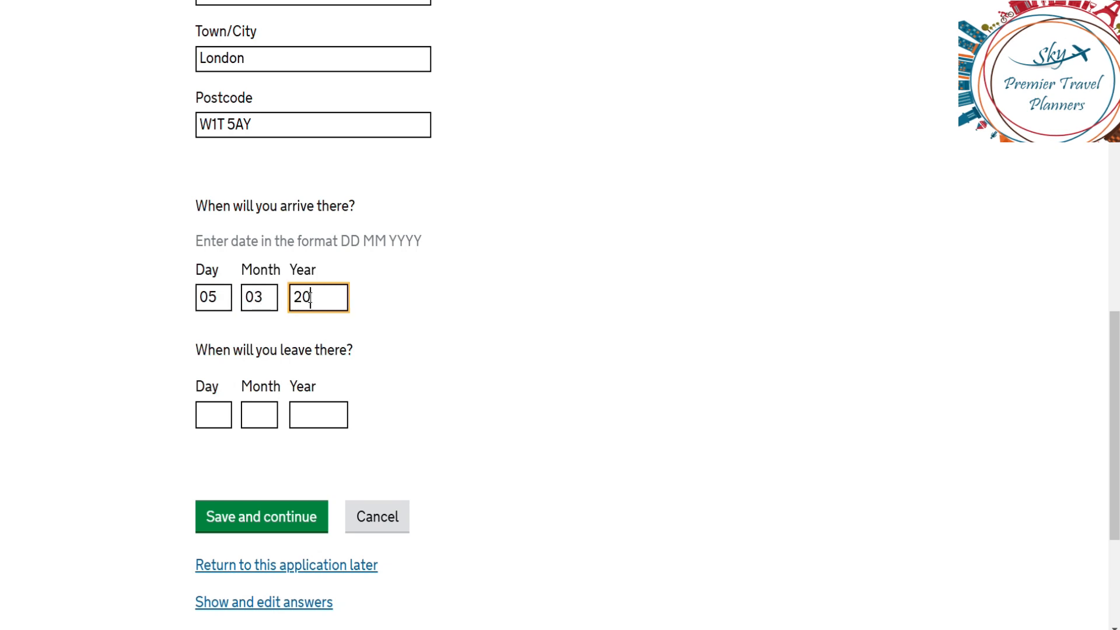
text(25)
click(221, 408)
text(15)
click(259, 411)
text(03)
click(301, 416)
text(2025)
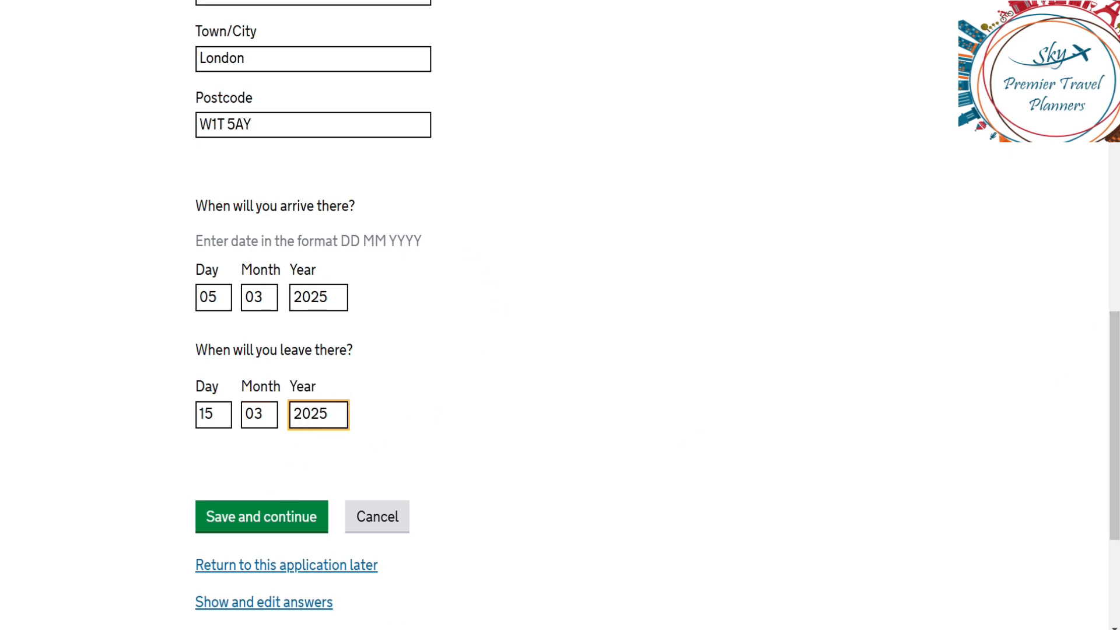
click(294, 517)
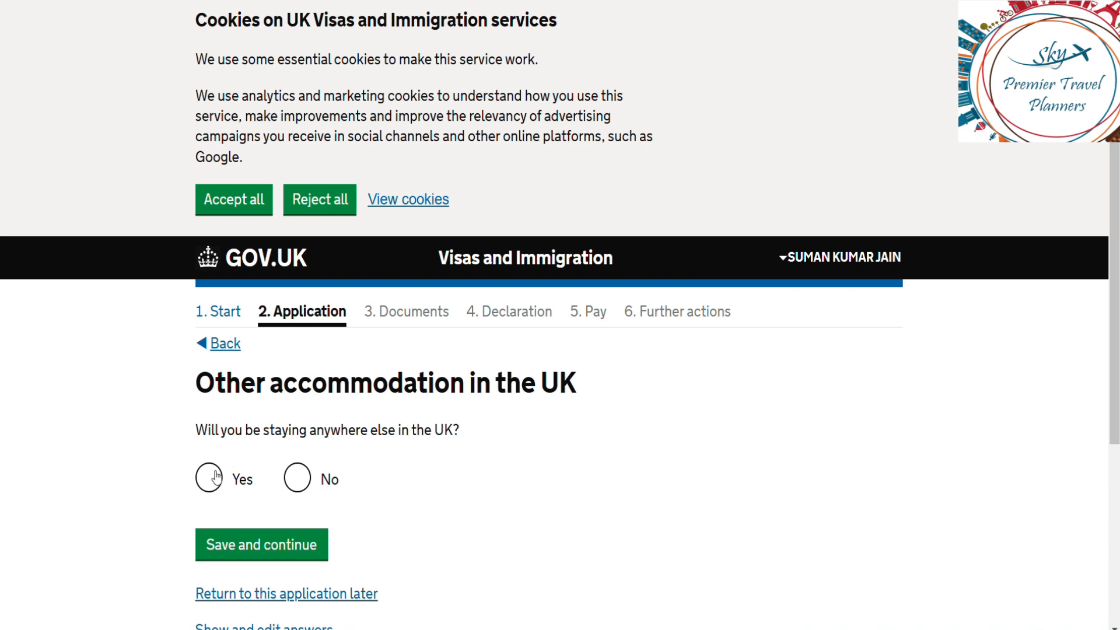
Step: Answer No to other UK accommodation and No to UK visits in the past 10 years
click(296, 480)
click(270, 543)
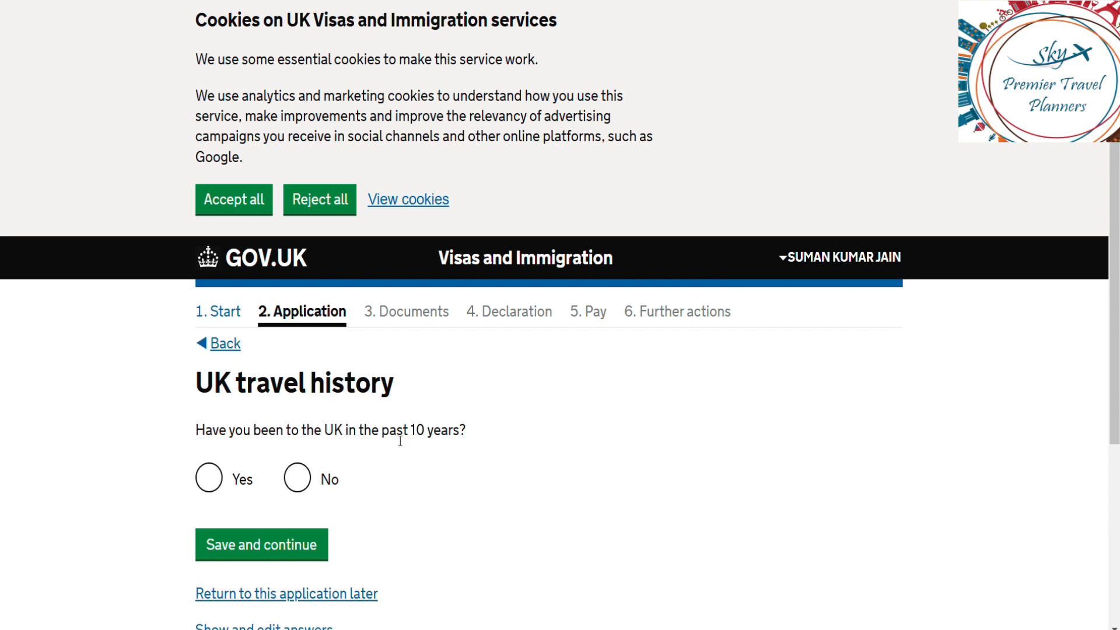
click(297, 480)
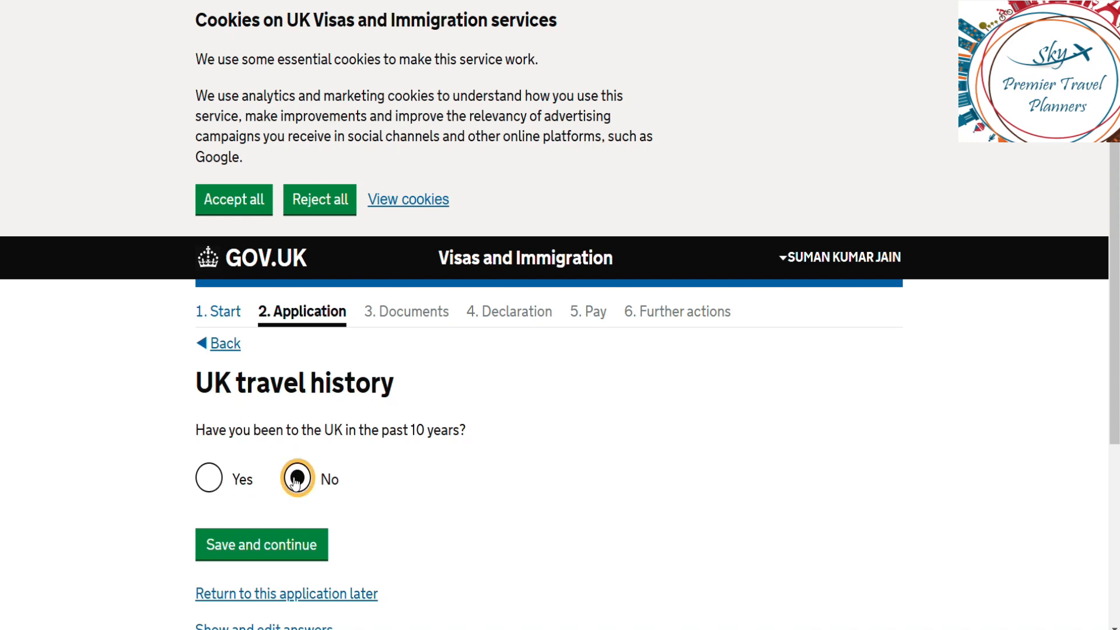
click(281, 542)
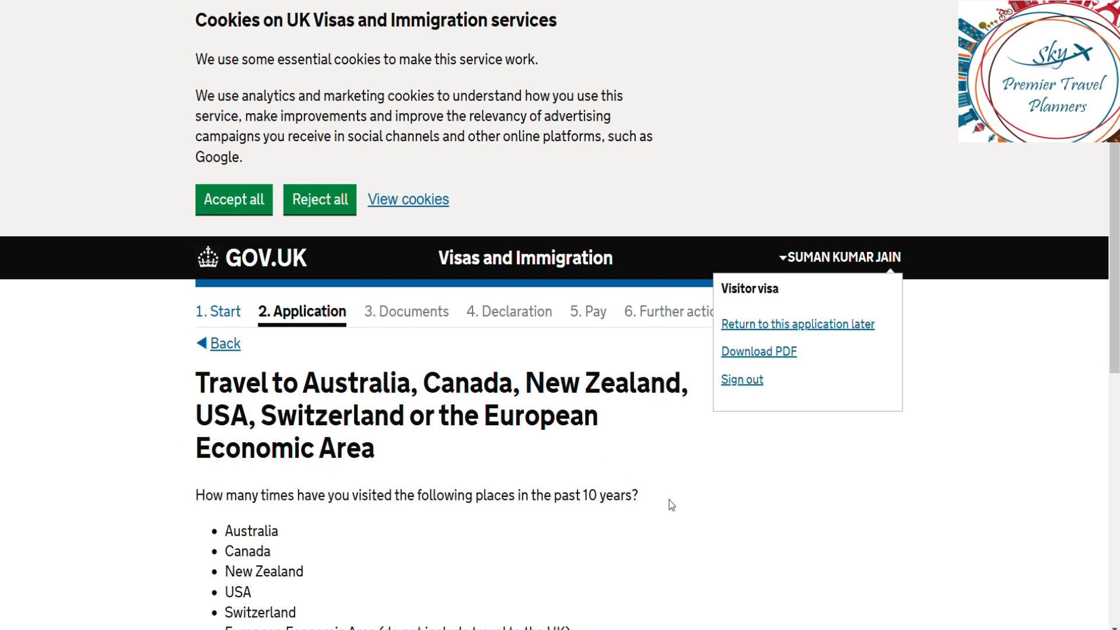
Step: Select Zero visits to Australia, Canada, New Zealand, USA, Switzerland or the EEA and save
scroll(671, 501, down, 5)
scroll(670, 500, down, 1)
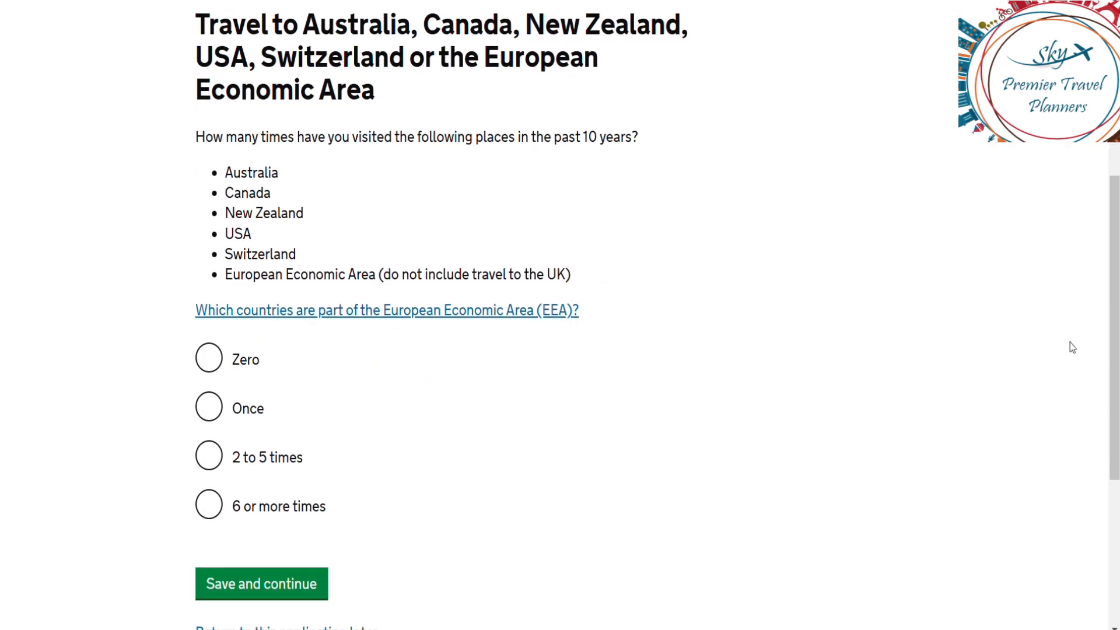
drag(1111, 365, 1110, 331)
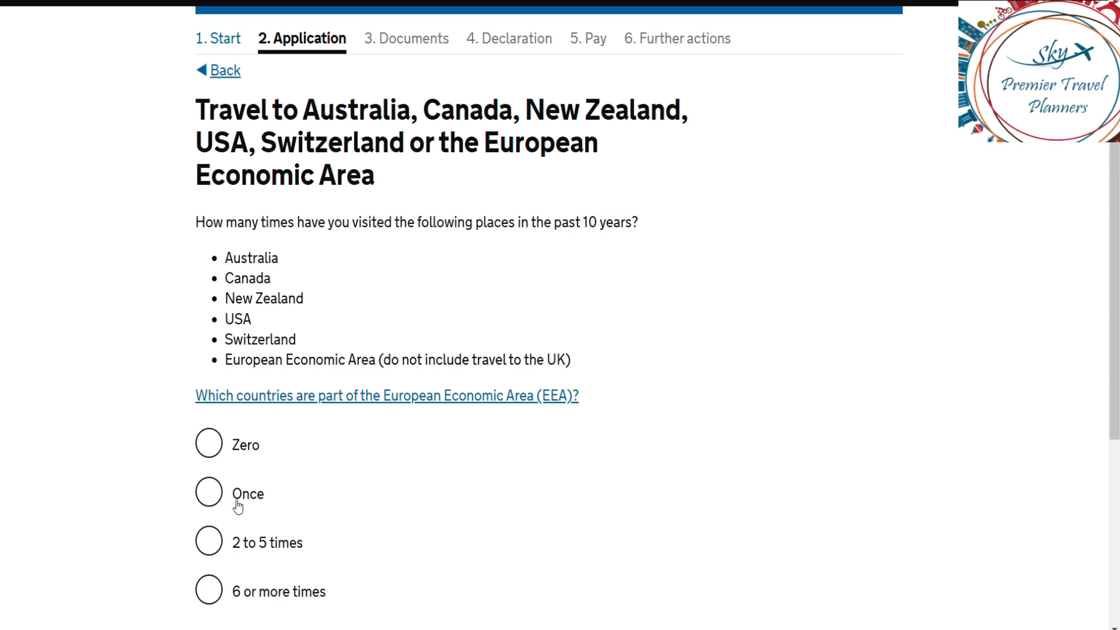
click(213, 446)
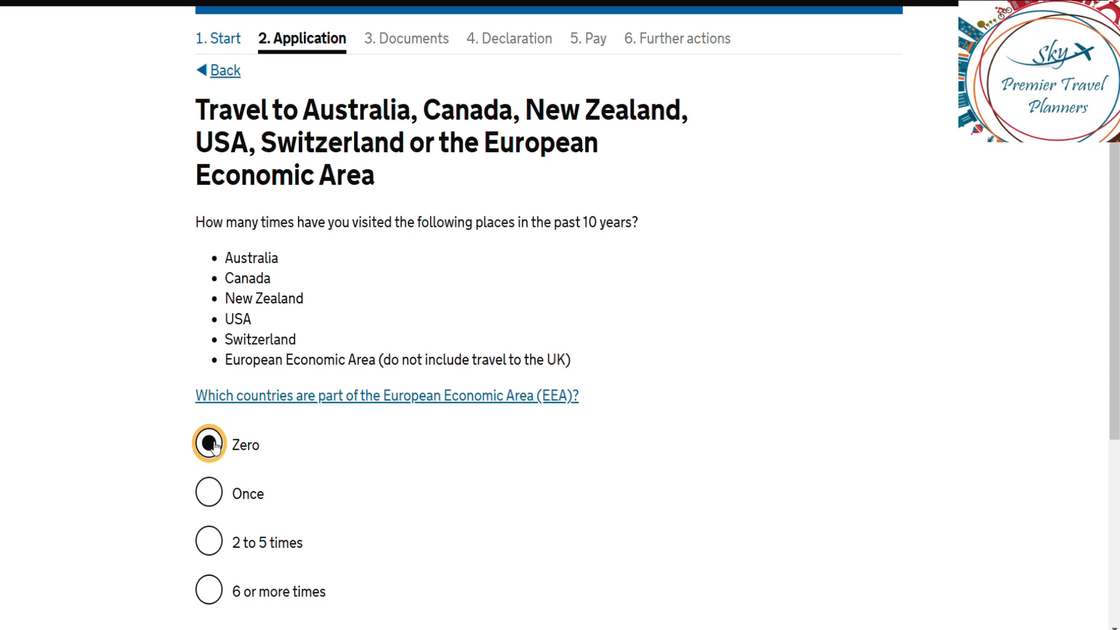
click(752, 374)
scroll(753, 374, down, 1)
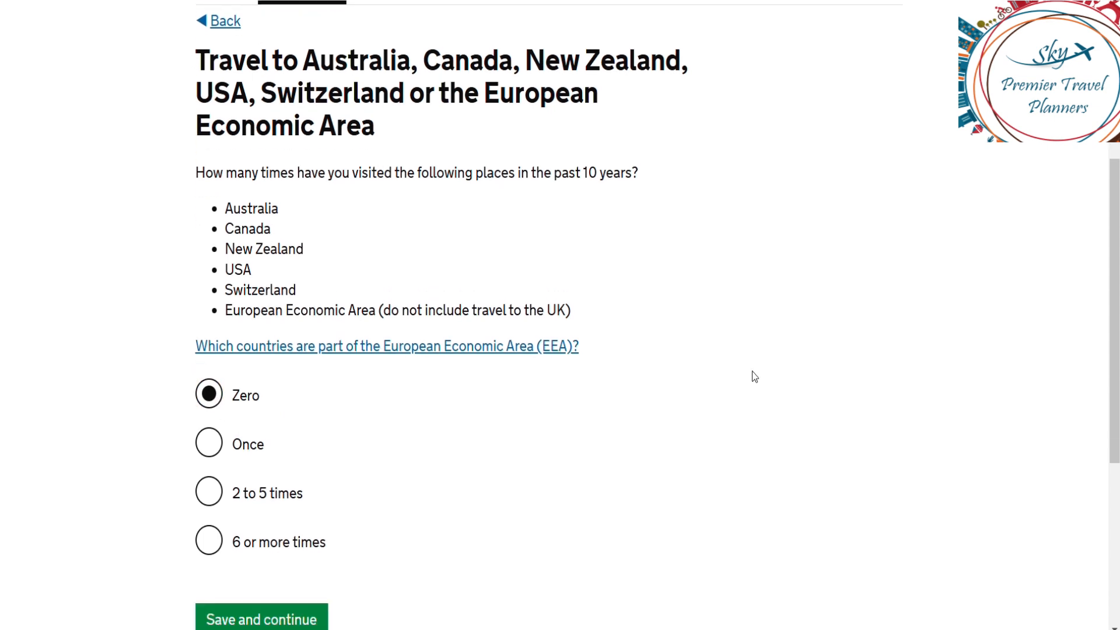
scroll(752, 376, down, 3)
click(288, 447)
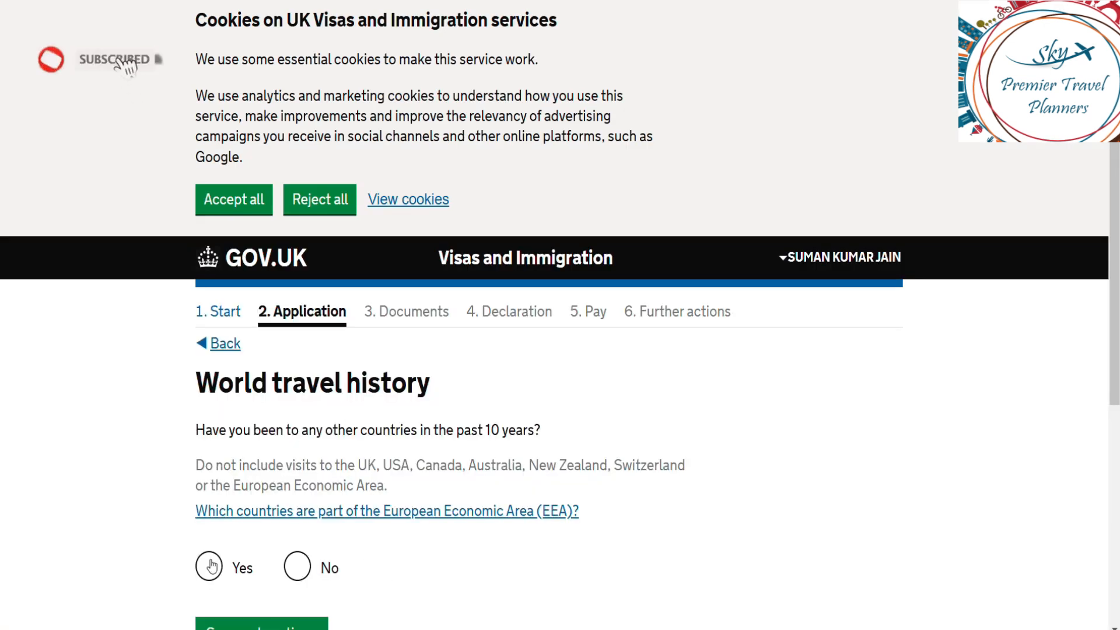
Step: Select No for visits to other countries in the past 10 years and save
scroll(495, 582, down, 1)
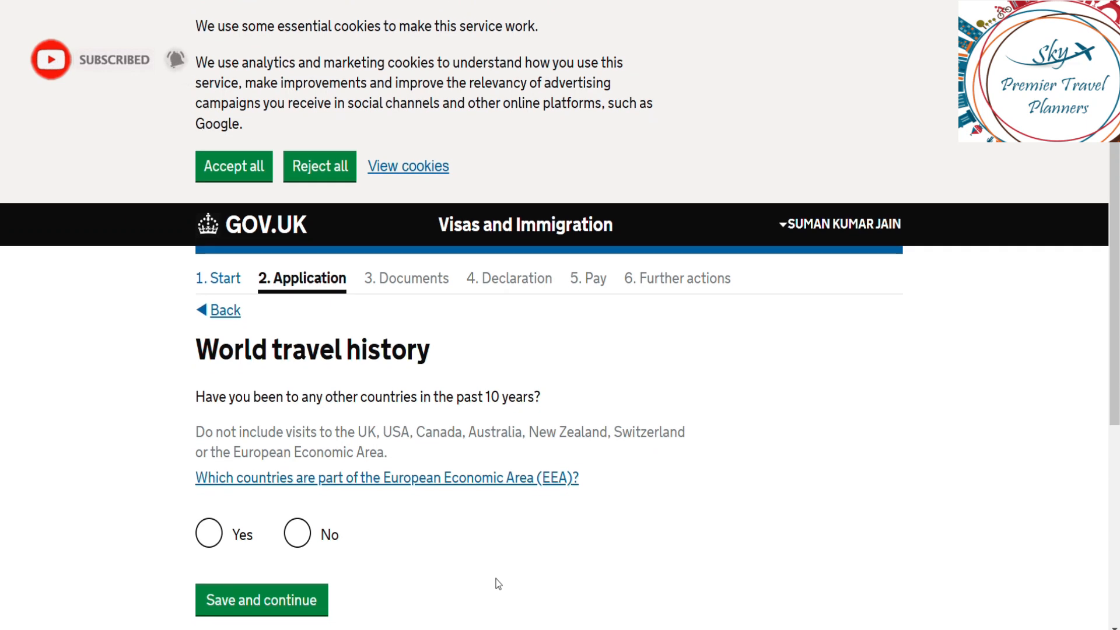
scroll(495, 583, down, 3)
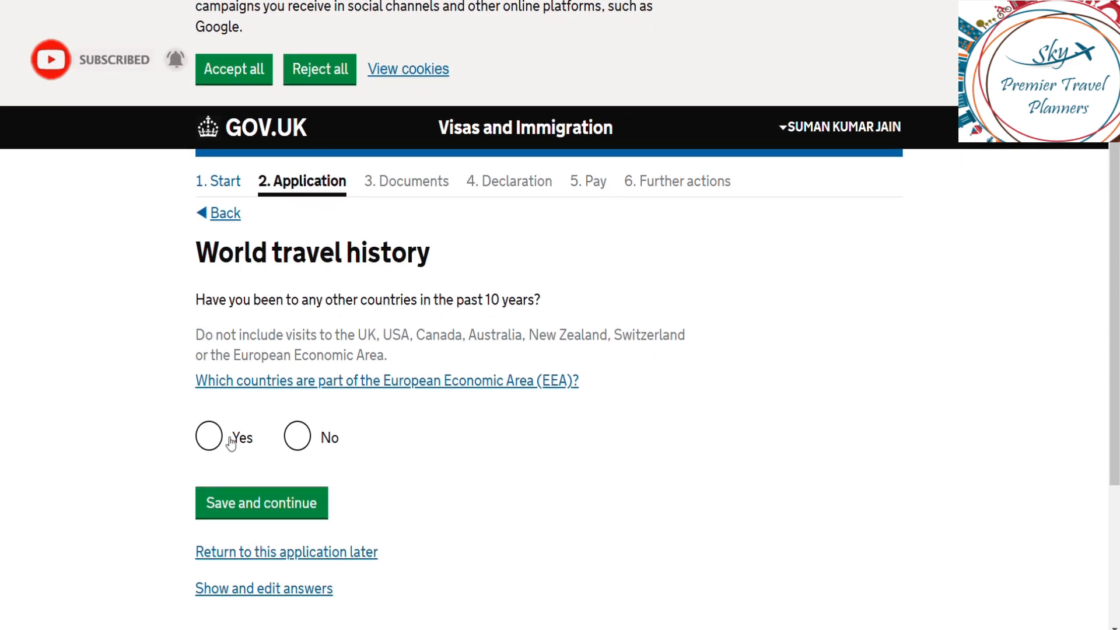
click(298, 439)
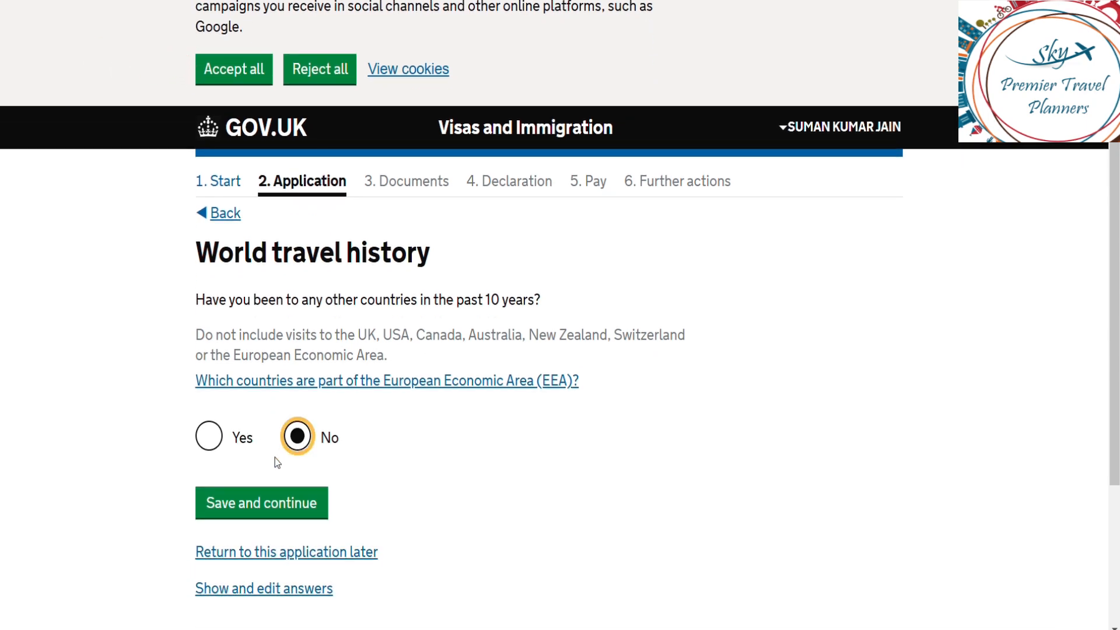
click(217, 434)
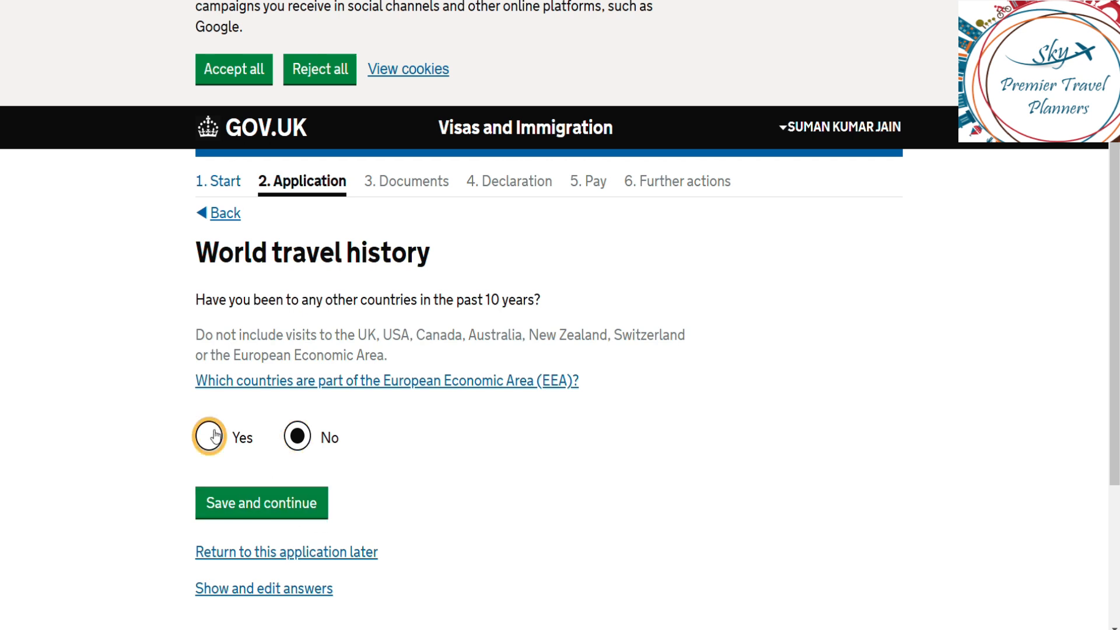
click(306, 432)
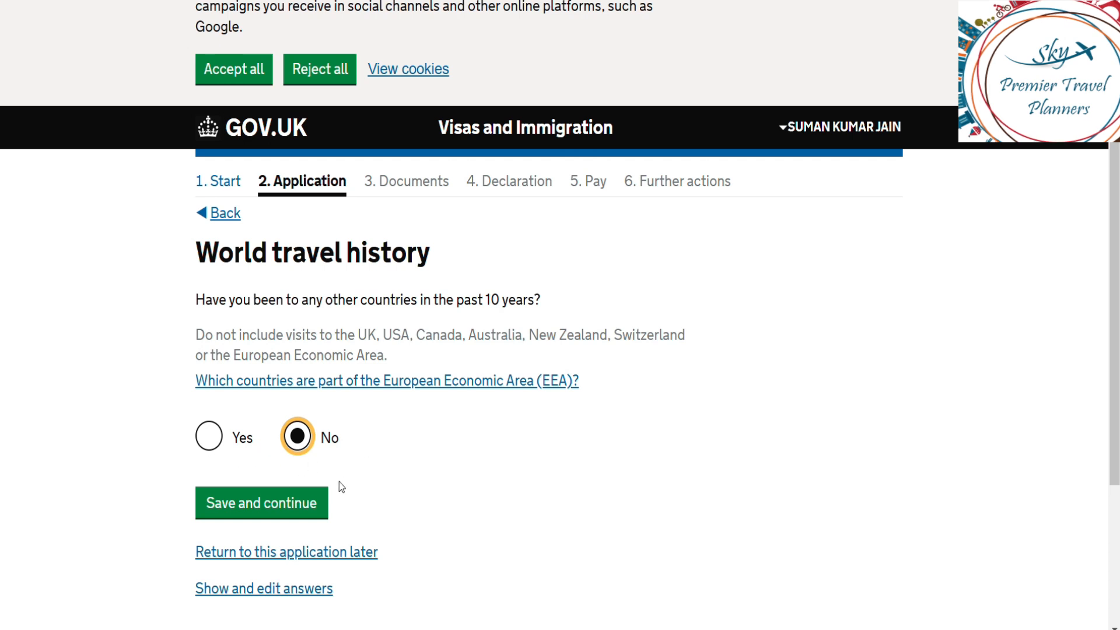
click(282, 504)
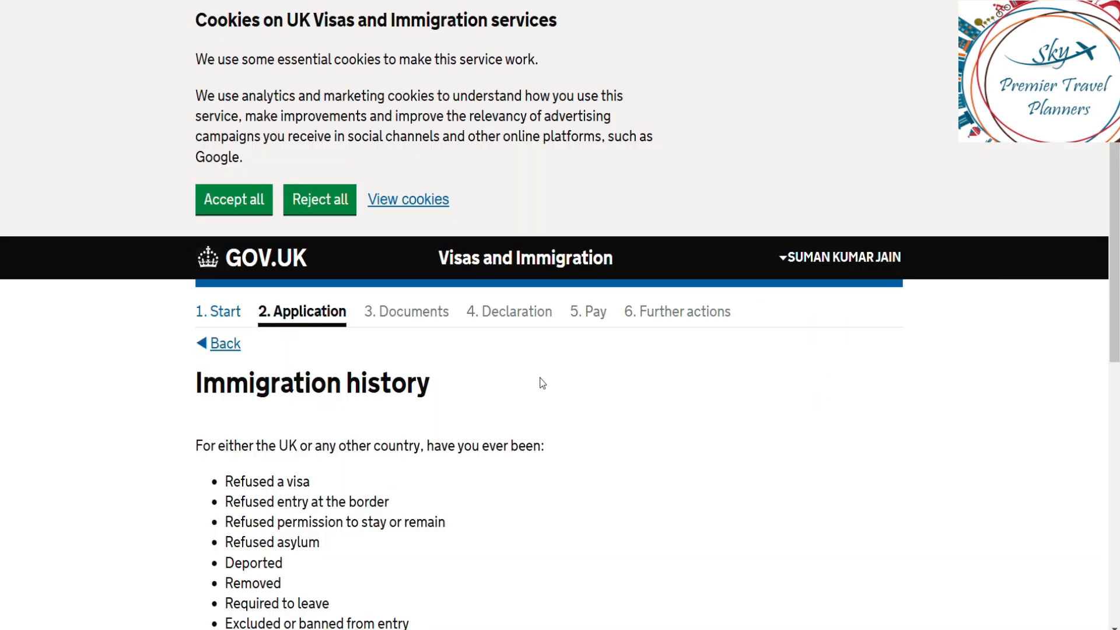
Step: Answer No to the immigration history question and save it
scroll(634, 477, down, 5)
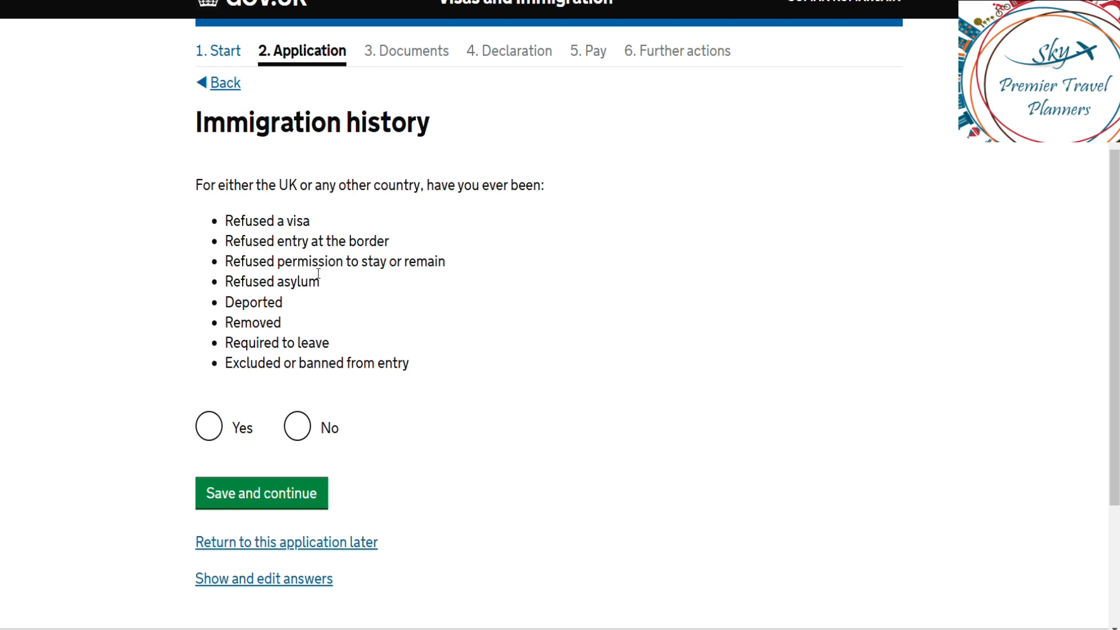
click(298, 440)
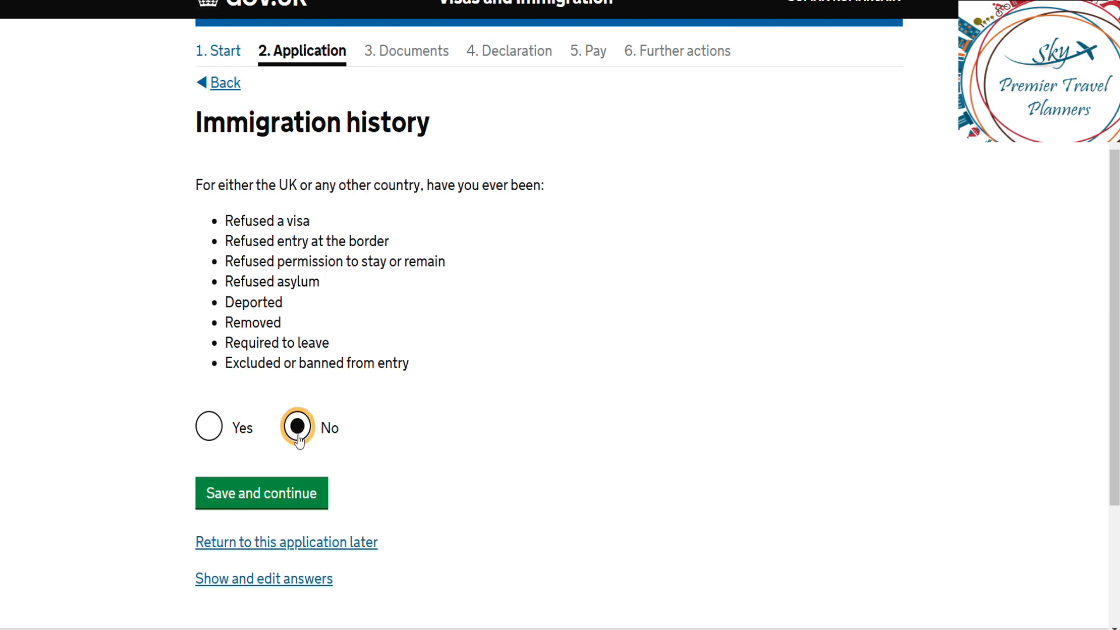
click(270, 501)
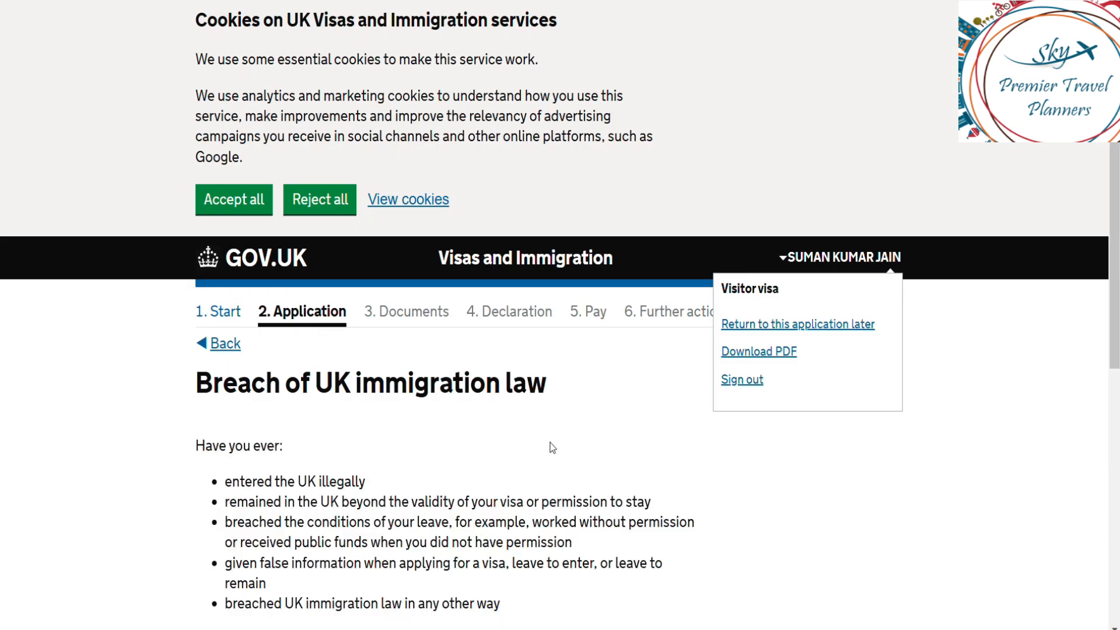
Step: Answer No to having breached UK immigration law and save it
click(552, 448)
scroll(553, 447, down, 3)
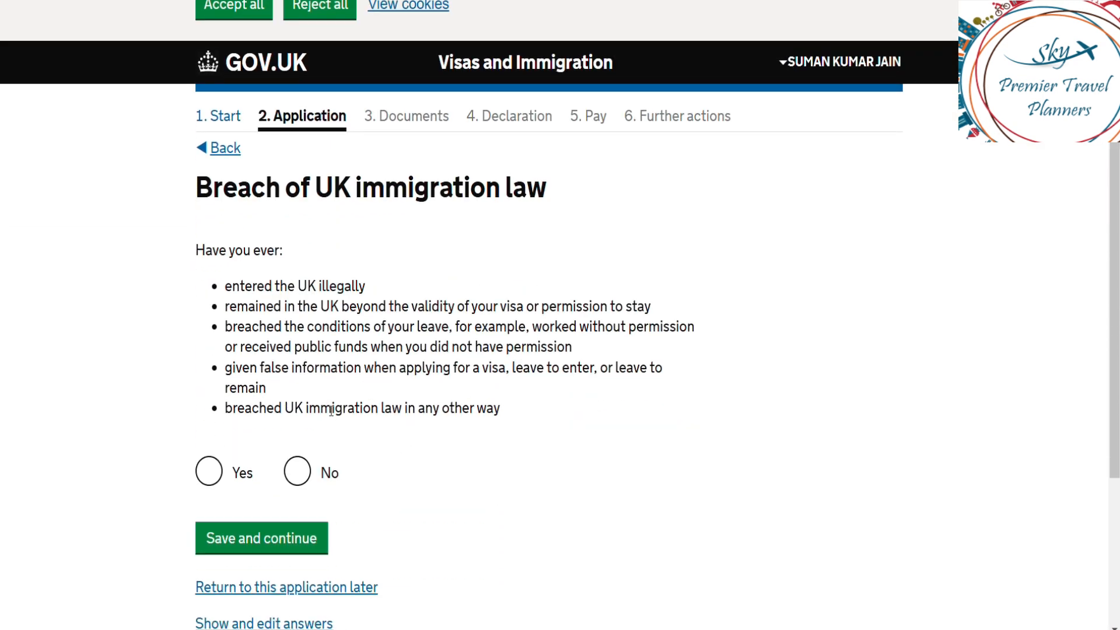
click(302, 471)
click(310, 537)
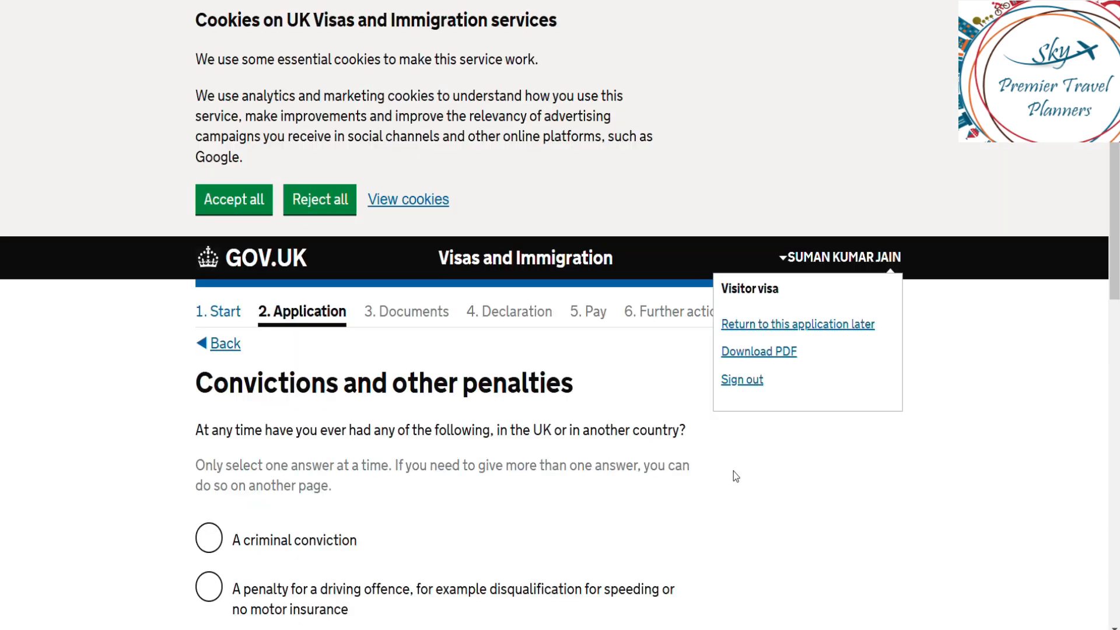
Step: Declare 'No, I have never had any of these' for convictions and penalties, and save
scroll(733, 472, down, 7)
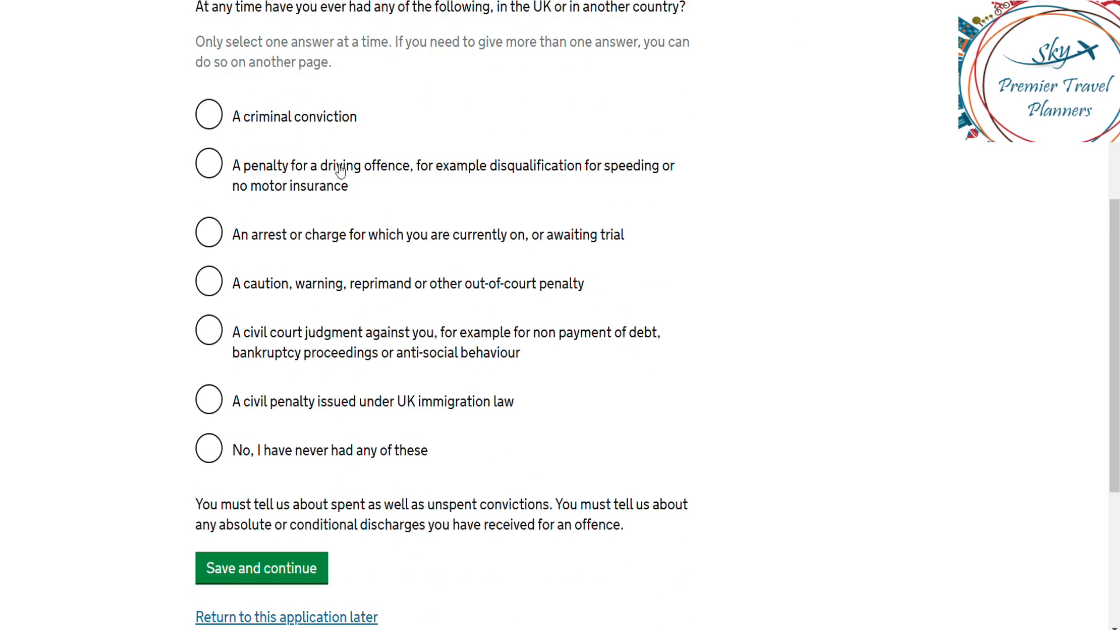
click(208, 448)
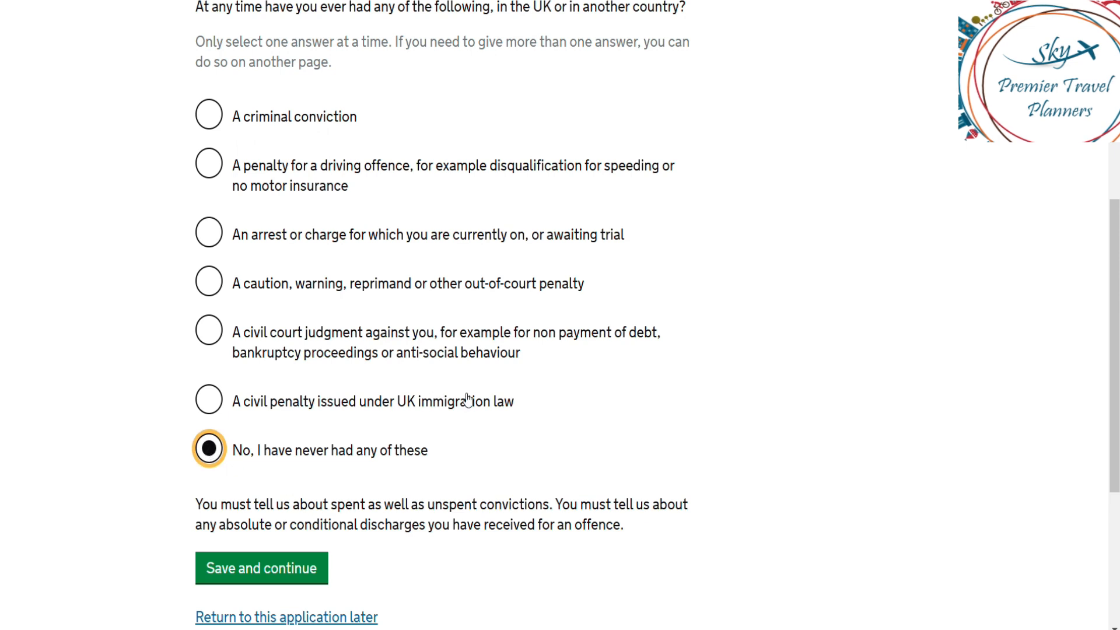
click(310, 569)
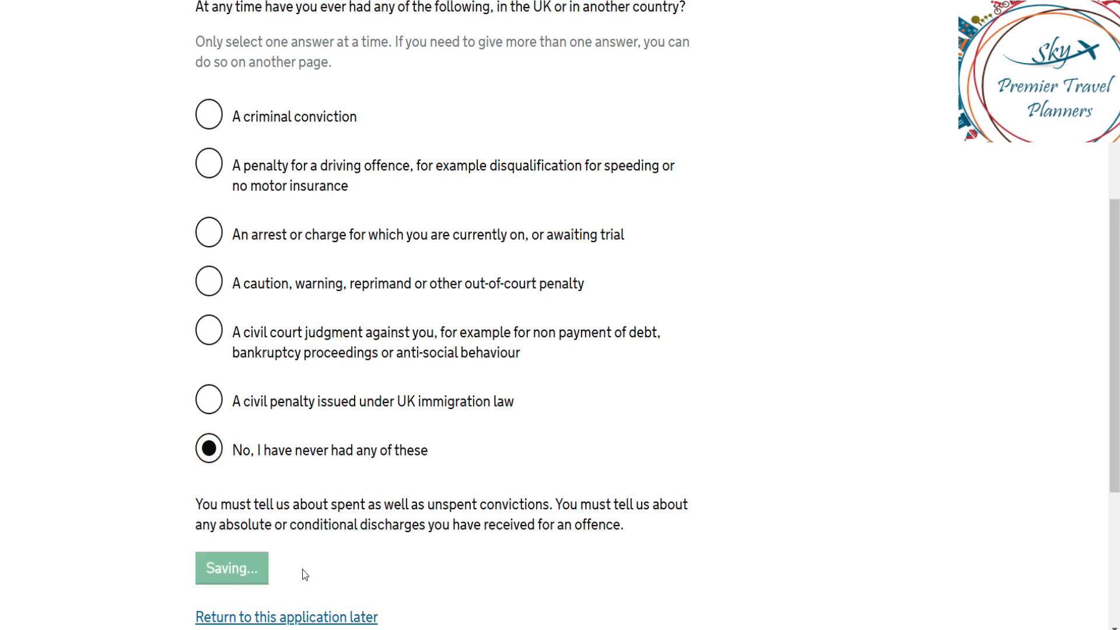
Step: Answer No to war crimes involvement, confirm reading the guidance, and save
scroll(715, 459, down, 6)
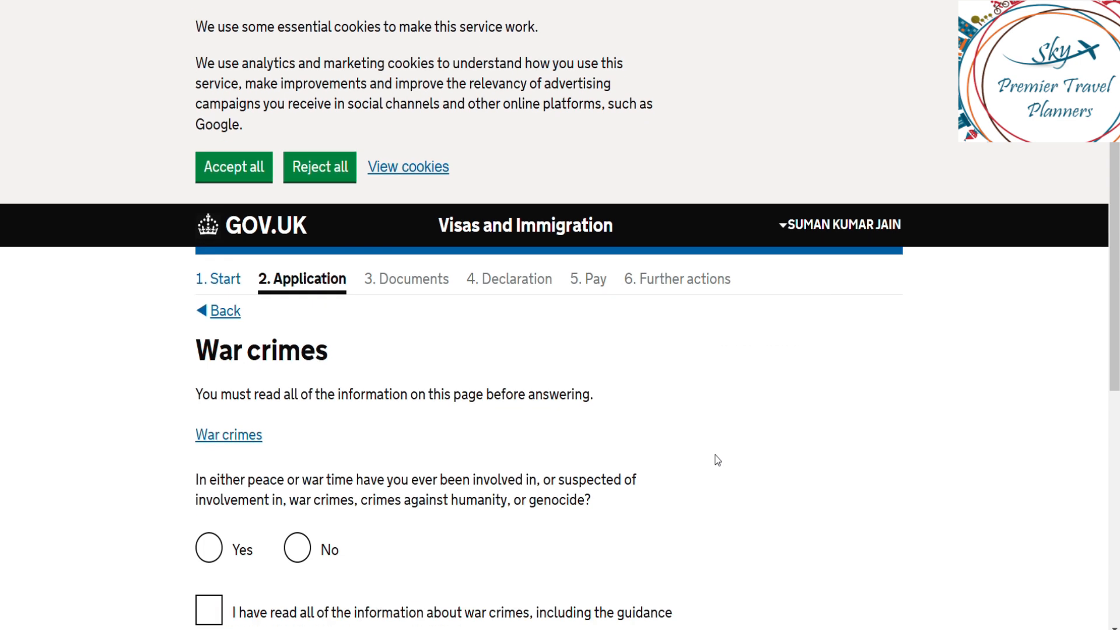
click(298, 227)
click(208, 283)
click(269, 378)
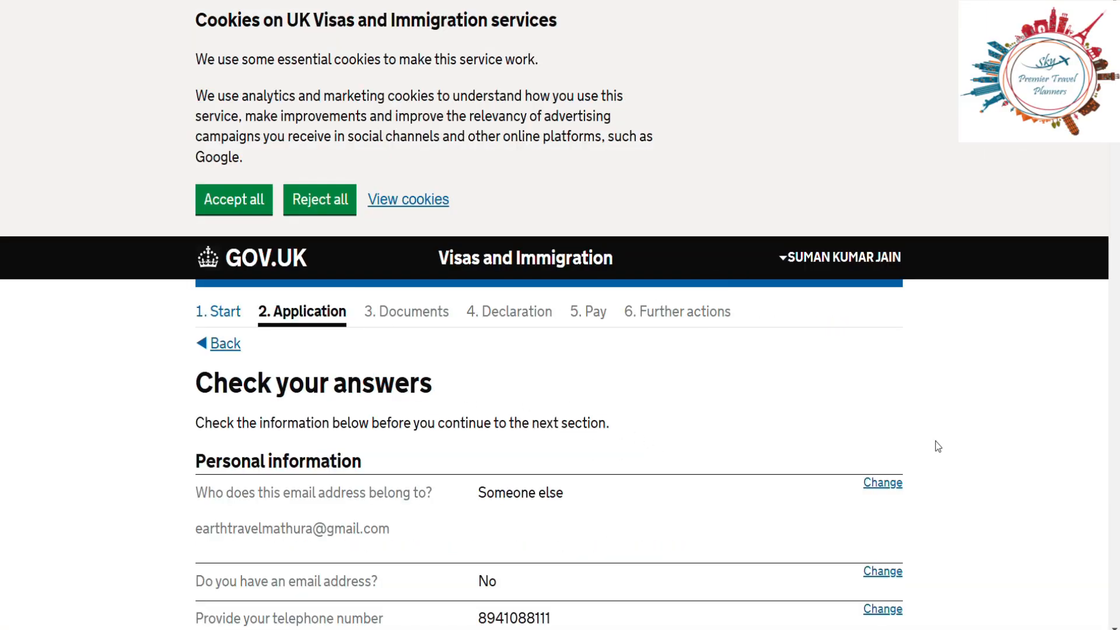
Step: Review every section of the Check your answers summary, from personal information through other history
scroll(938, 446, down, 2)
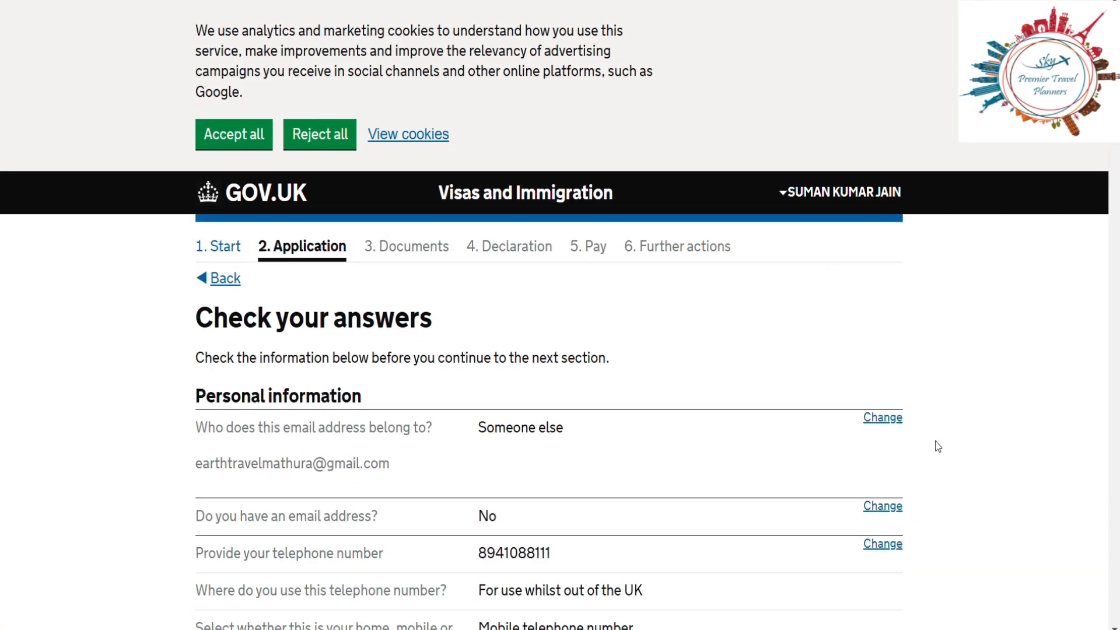
scroll(937, 446, down, 13)
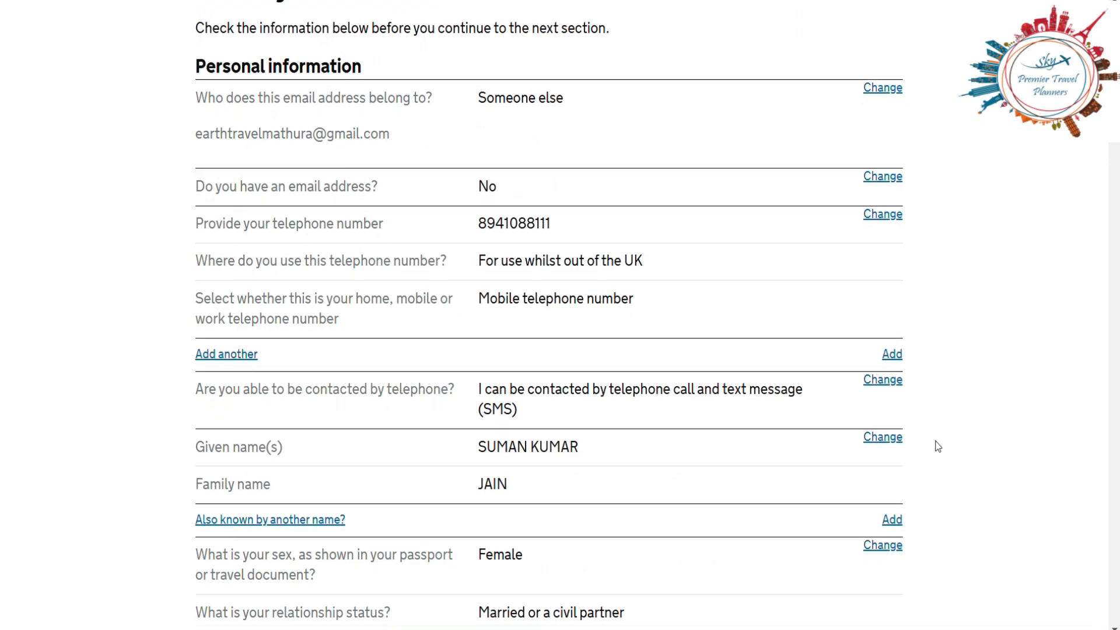
scroll(937, 446, down, 17)
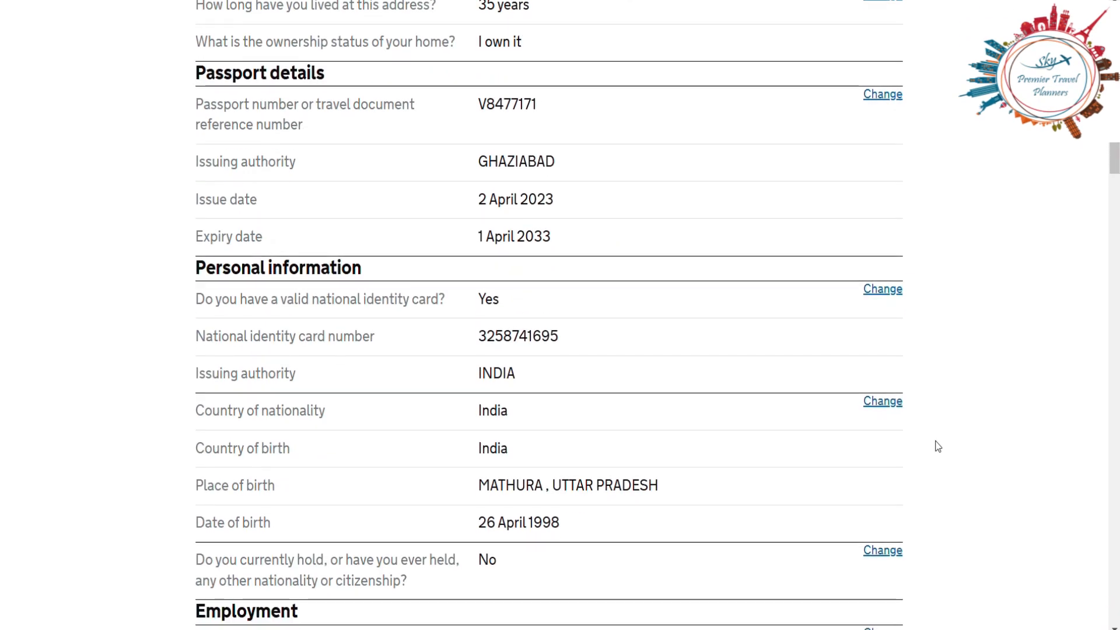
scroll(938, 447, down, 11)
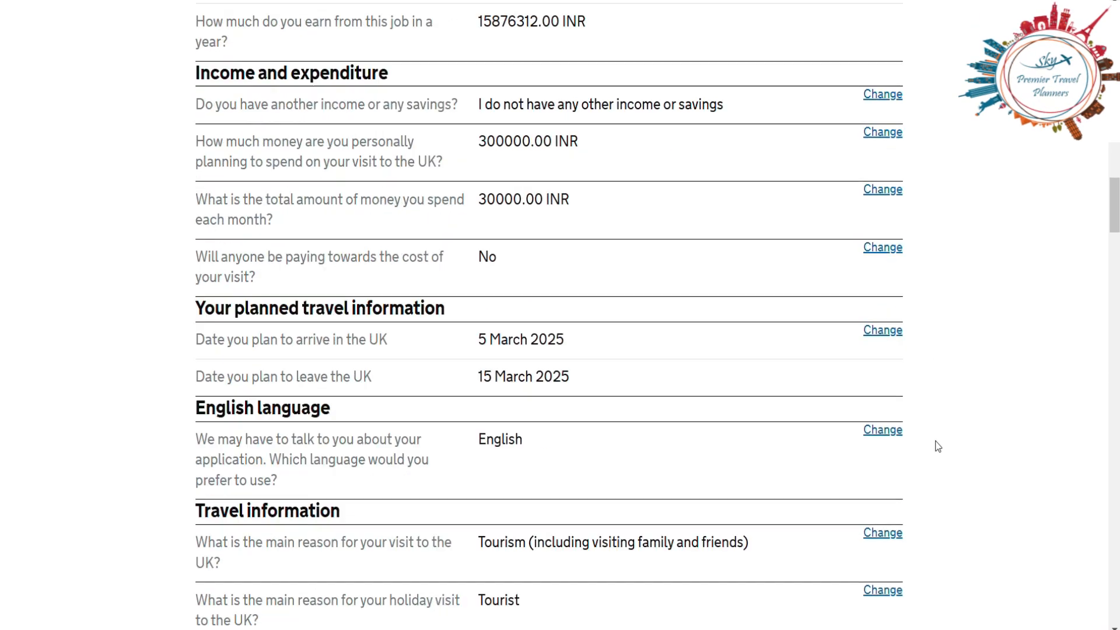
scroll(938, 447, down, 13)
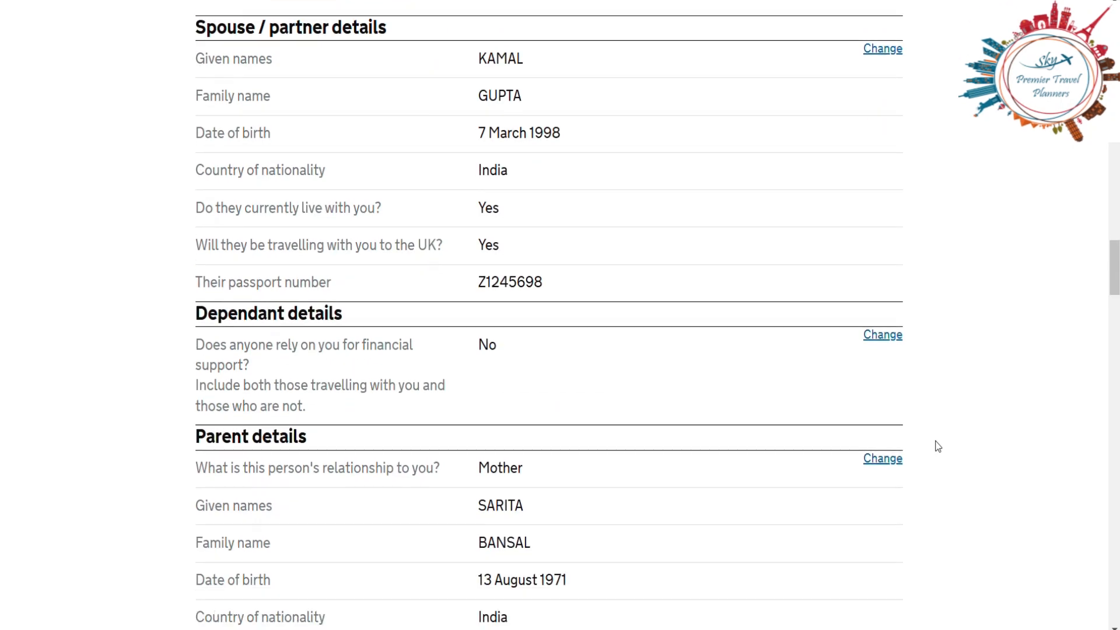
scroll(937, 446, down, 10)
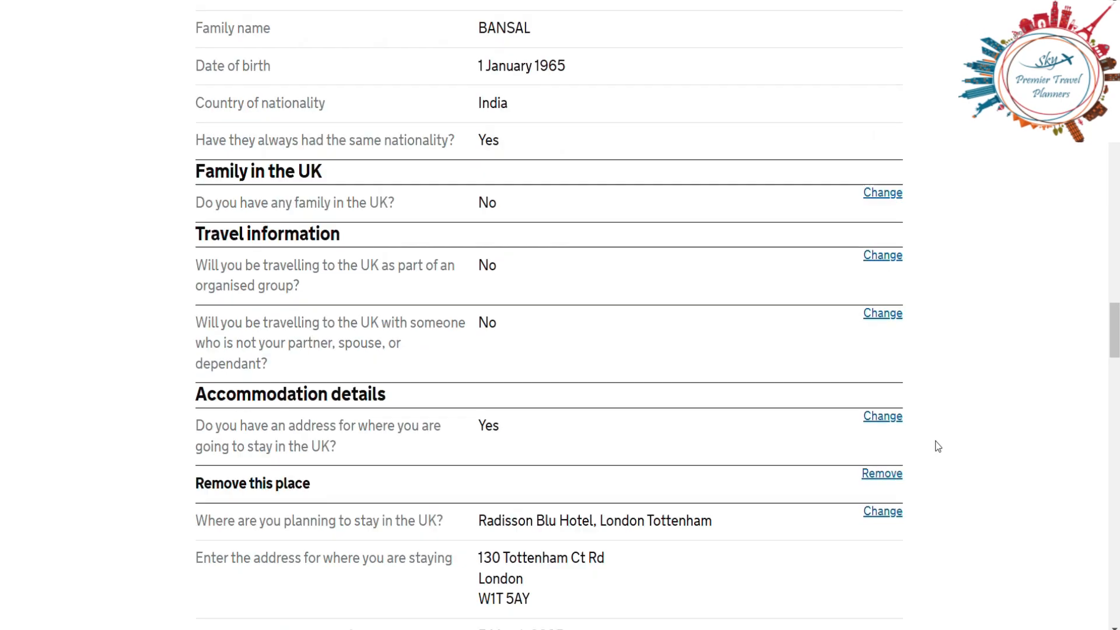
scroll(937, 446, down, 20)
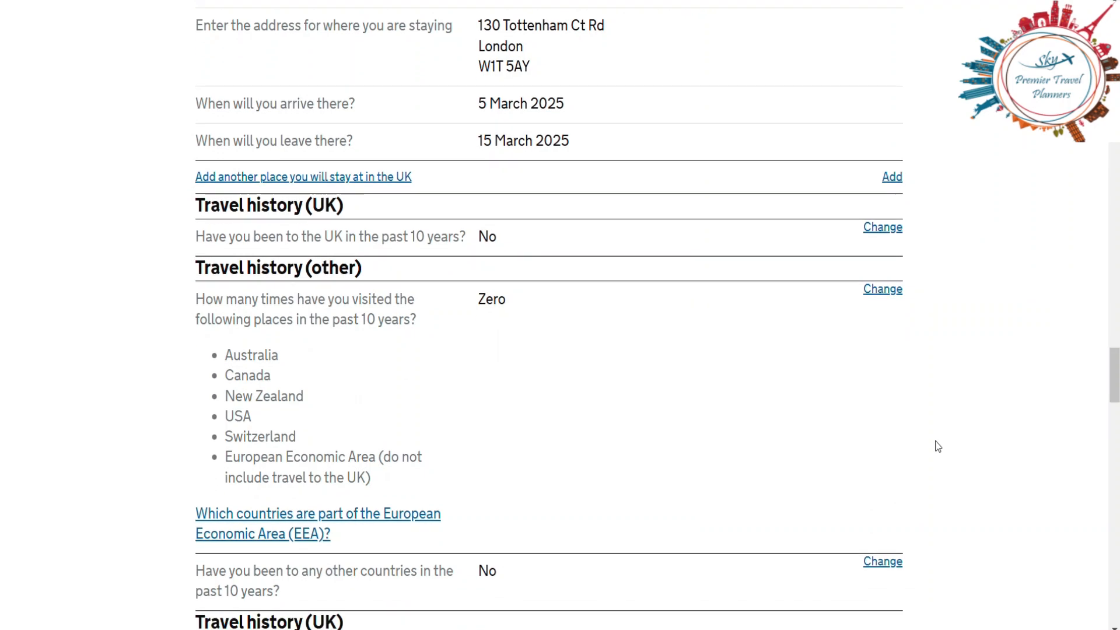
scroll(937, 446, down, 5)
scroll(938, 446, up, 18)
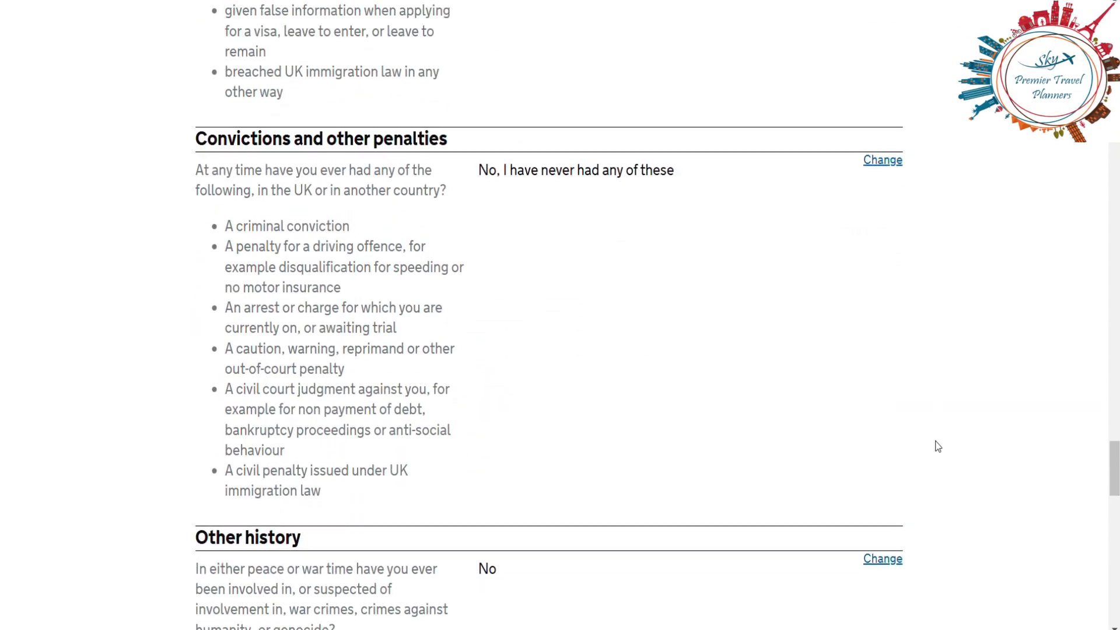
scroll(937, 447, up, 20)
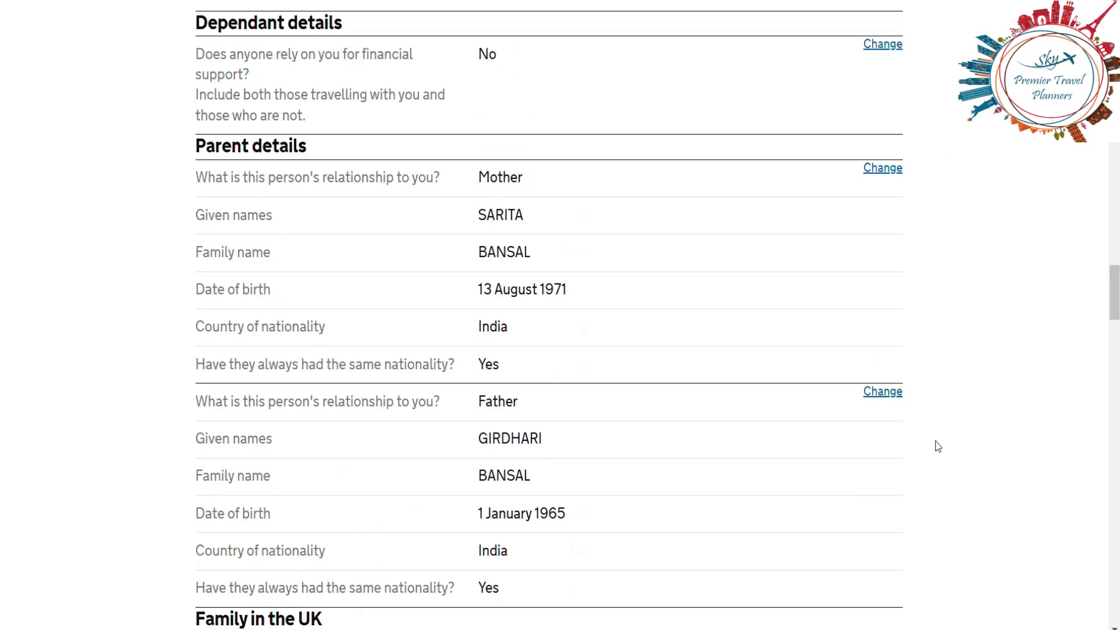
scroll(937, 446, up, 20)
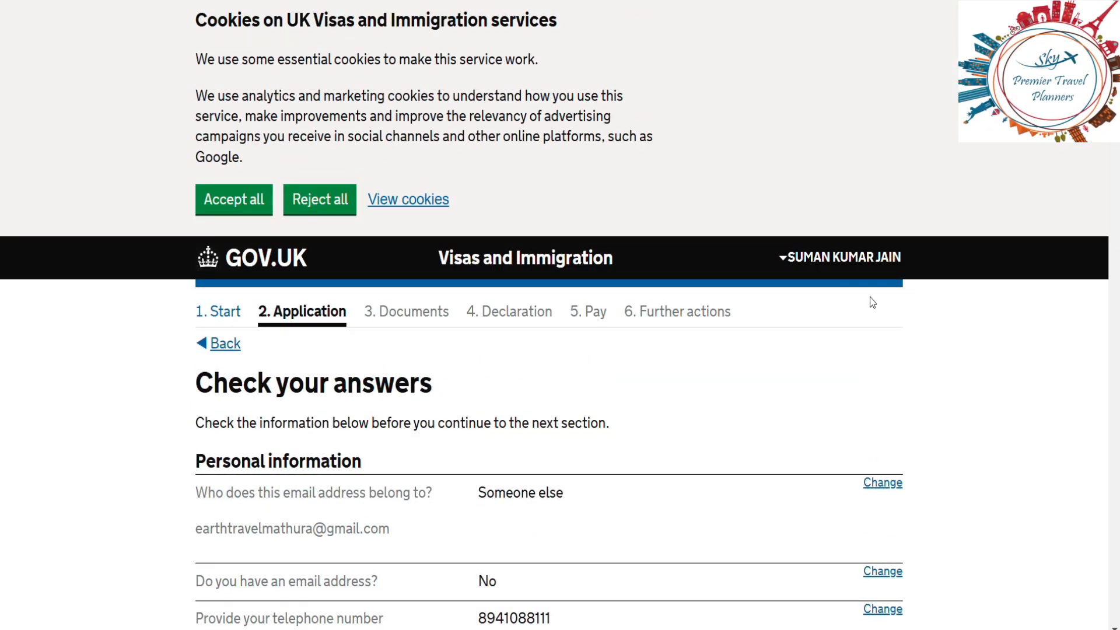
click(821, 260)
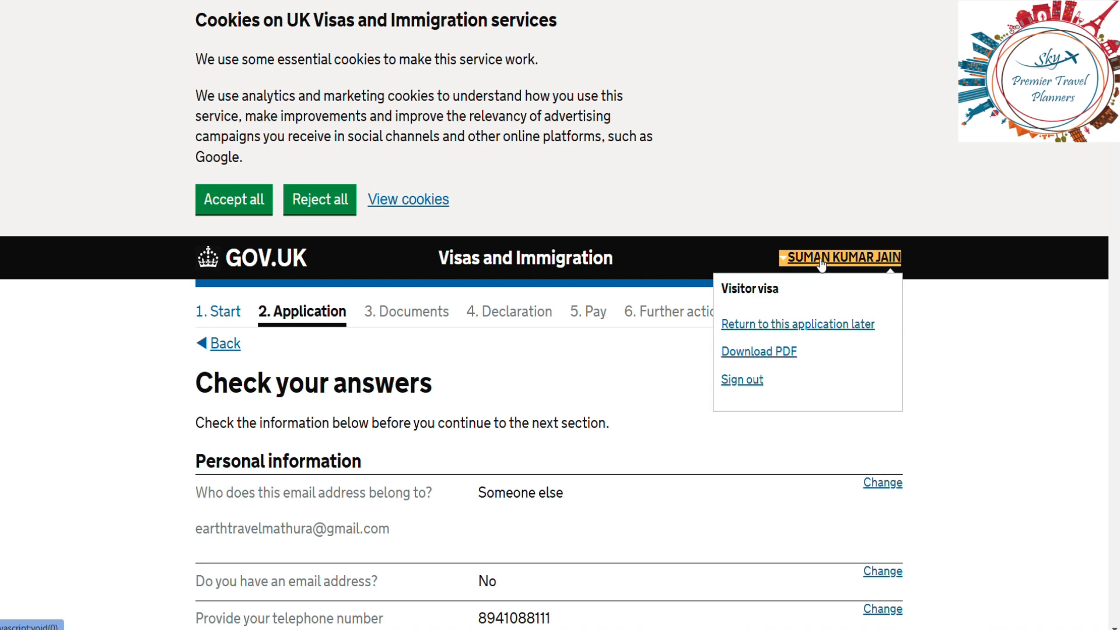